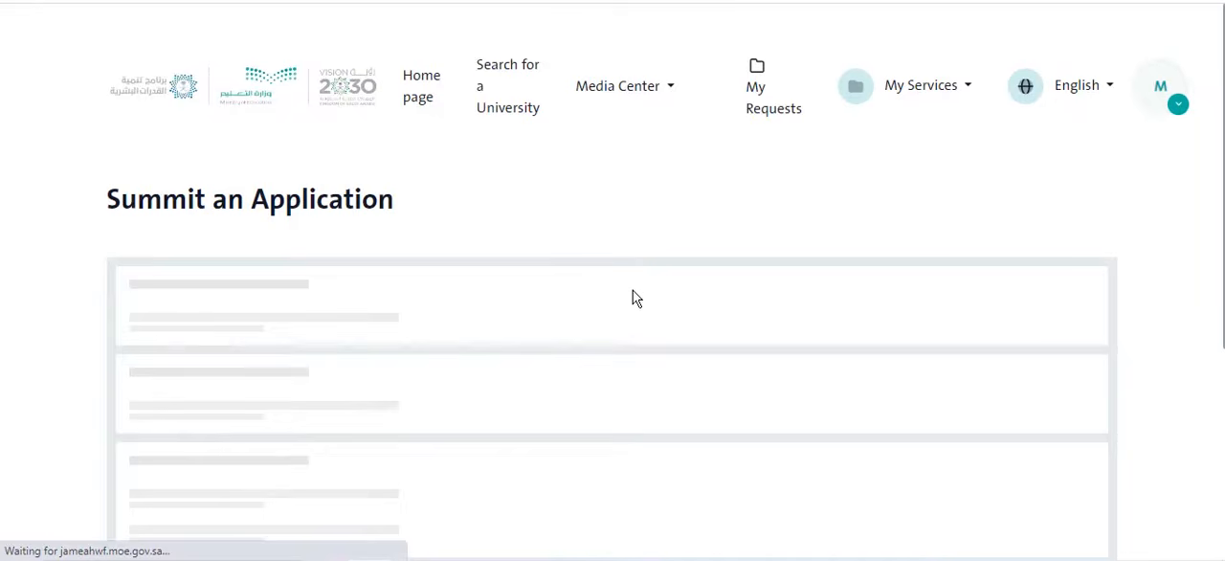
- Read through the scholarship application mechanism and accept the pledge to study in the universities of Saudi Arabia
scroll(615, 227, "down", 1)
scroll(397, 251, "up", 1)
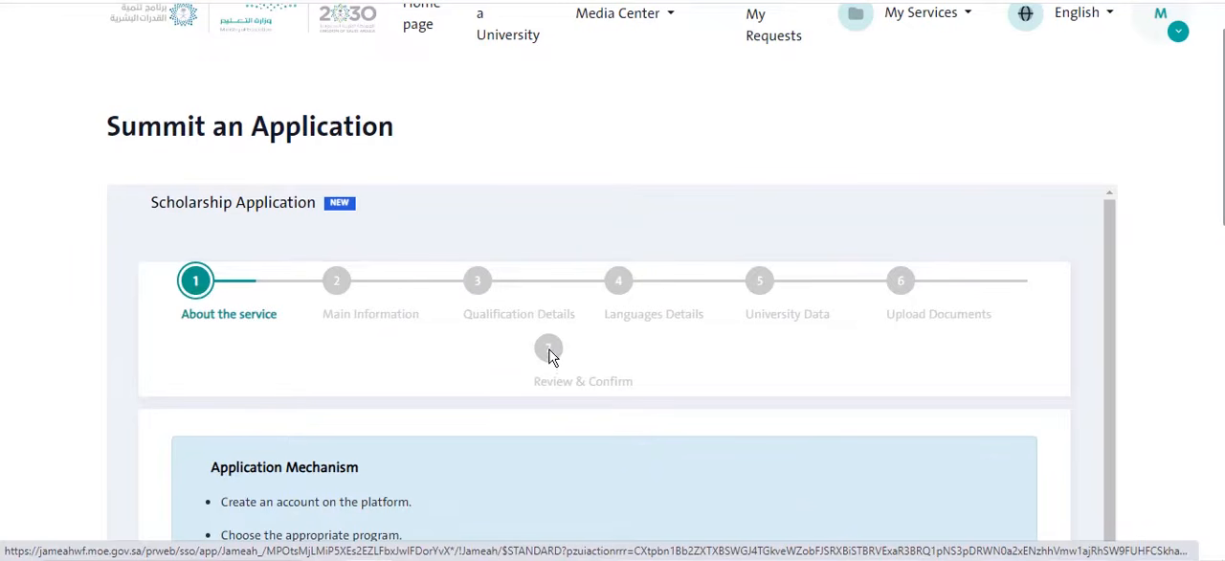
scroll(536, 350, "down", 1)
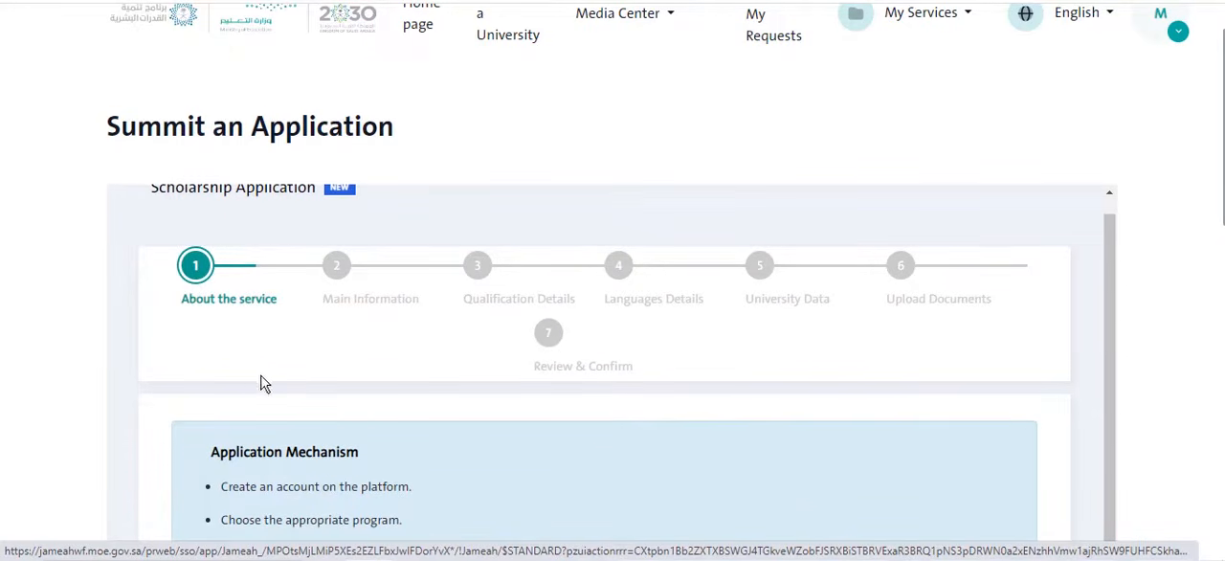
scroll(287, 335, "down", 3)
scroll(325, 183, "down", 3)
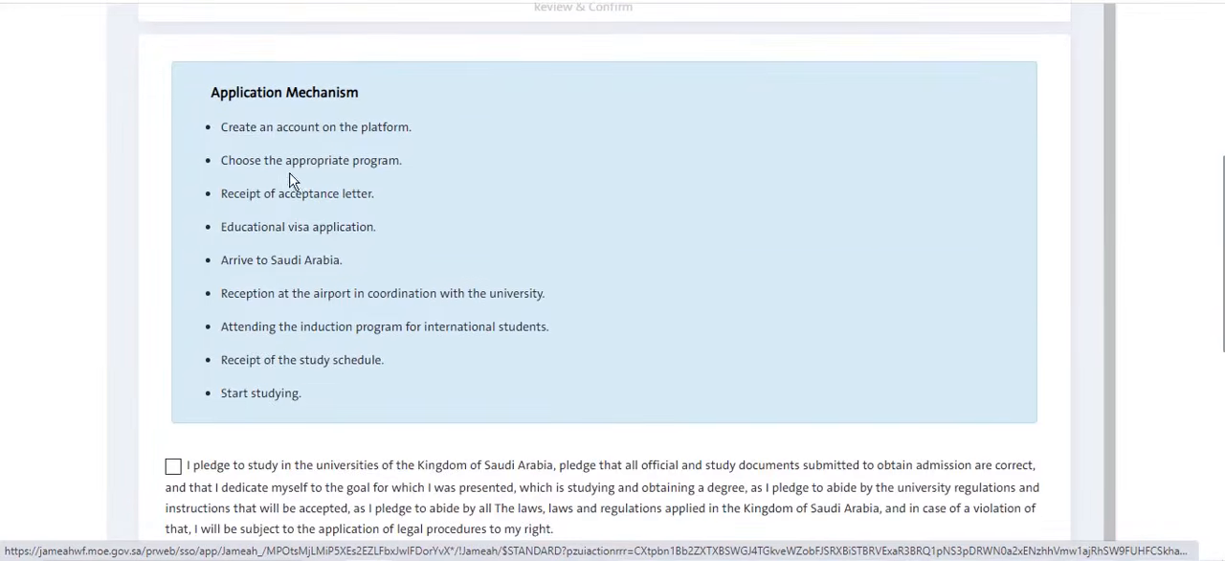
scroll(316, 230, "down", 1)
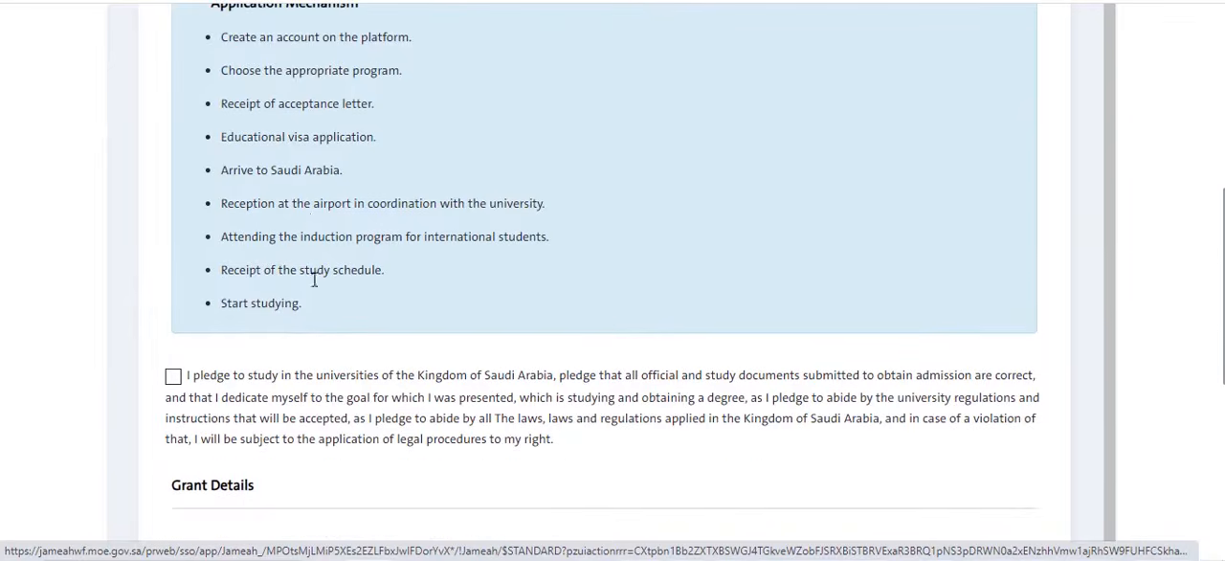
left_click(185, 380)
- Set the type of grant to External Scholarship, save, and continue to the main information stage
scroll(316, 382, "down", 3)
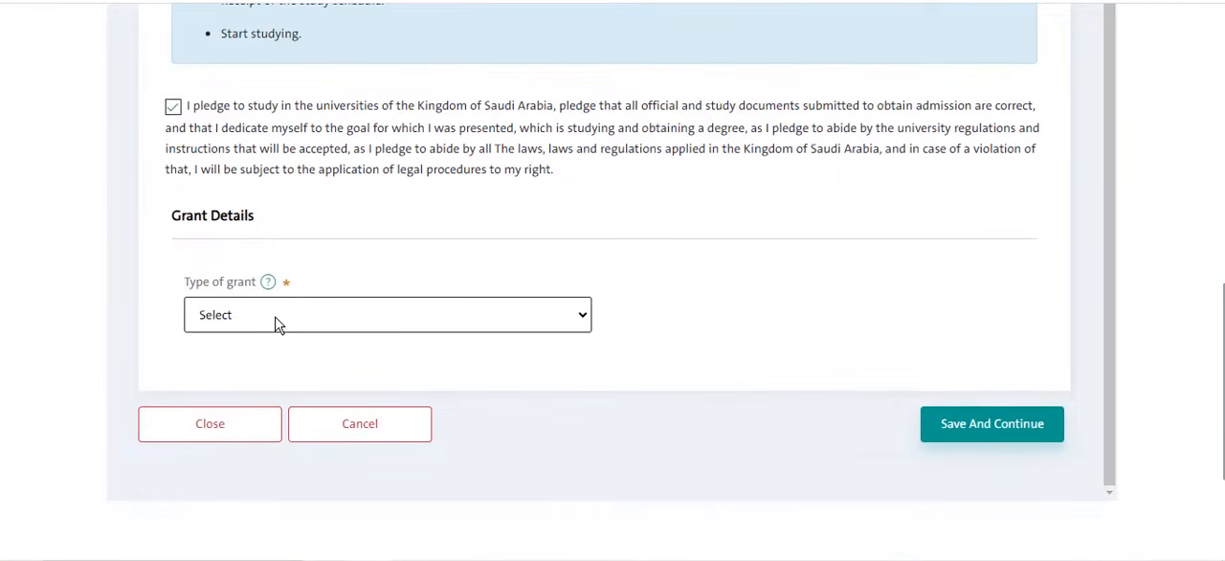
left_click(276, 322)
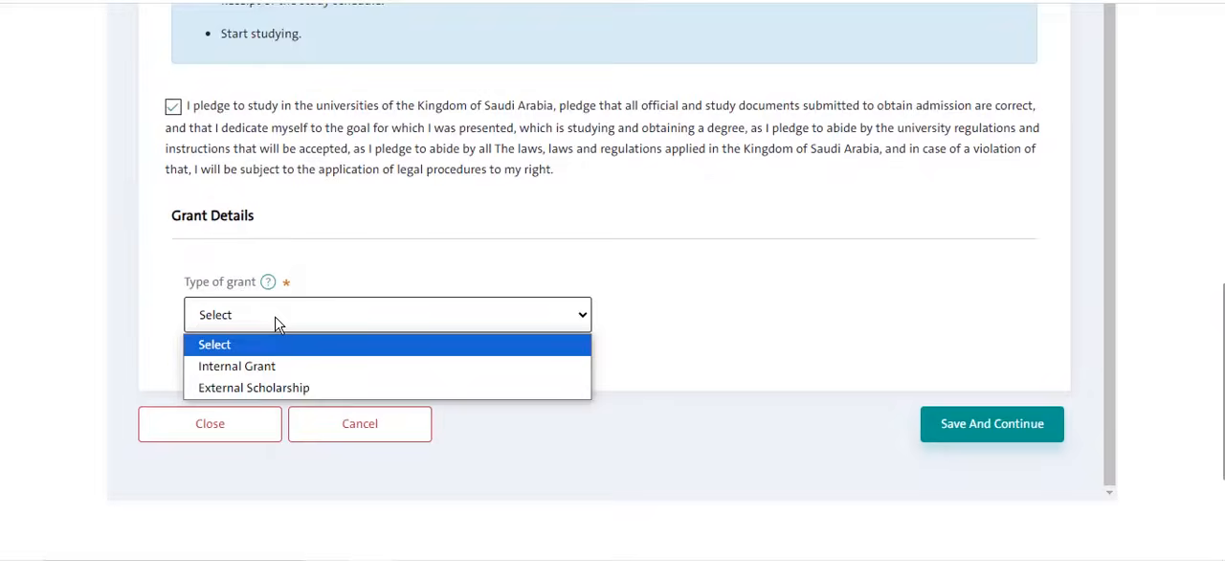
left_click(272, 389)
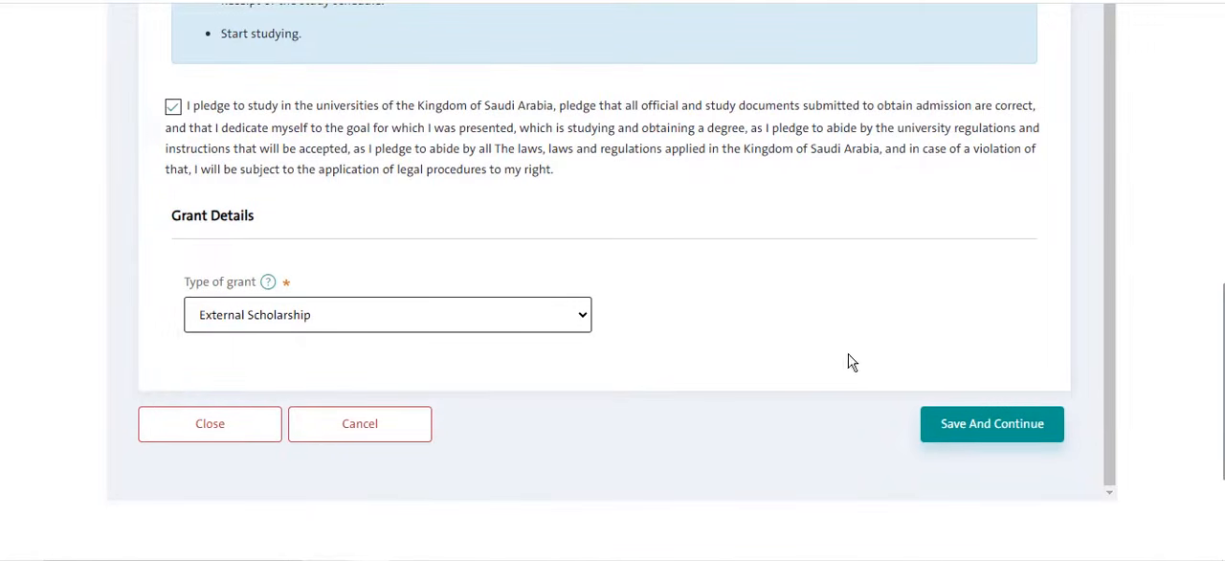
left_click(960, 430)
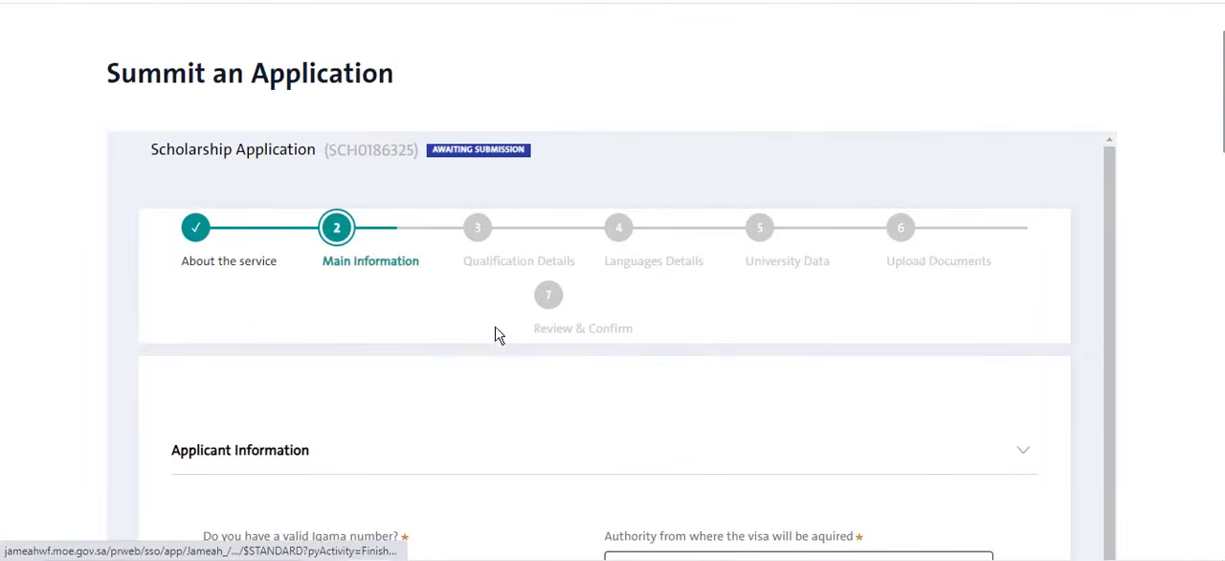
- Answer No to having a valid Iqama number and enter New delhi as the authority for acquiring the visa
scroll(391, 310, "down", 4)
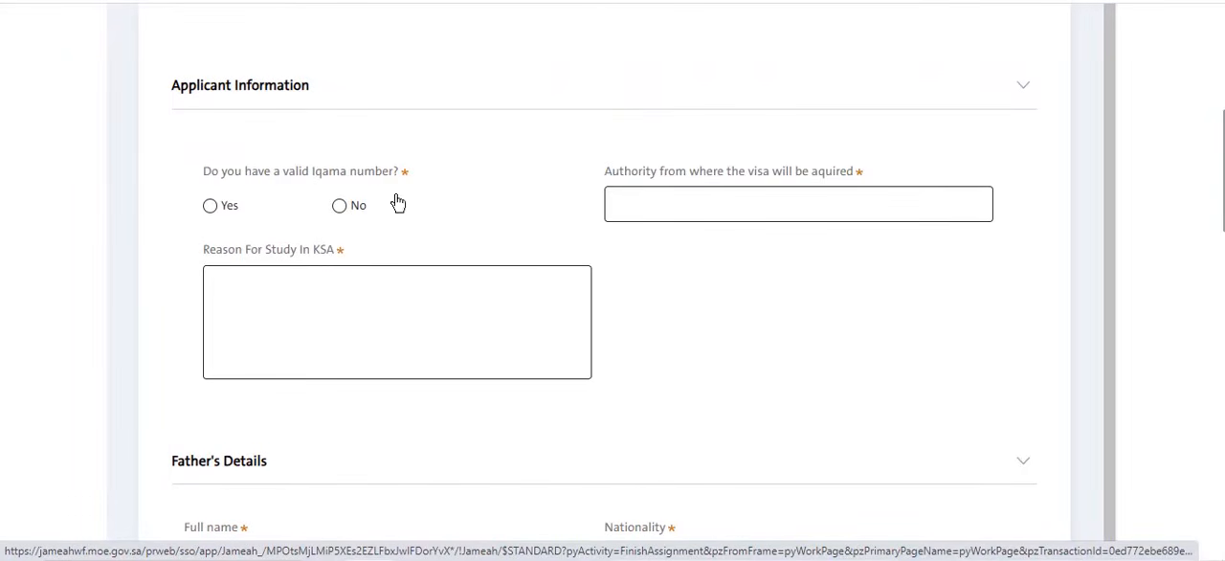
left_click(347, 210)
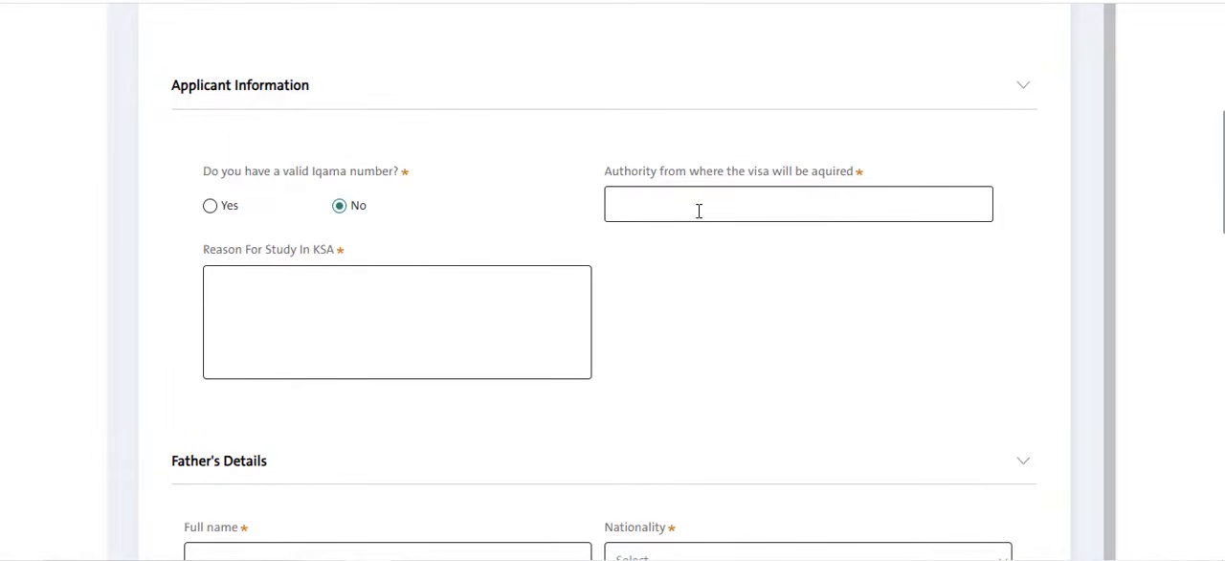
type("ew delhi")
- Enter "To understand quran and sunnah" as the reason for study in KSA
left_click(274, 276)
type("To understand")
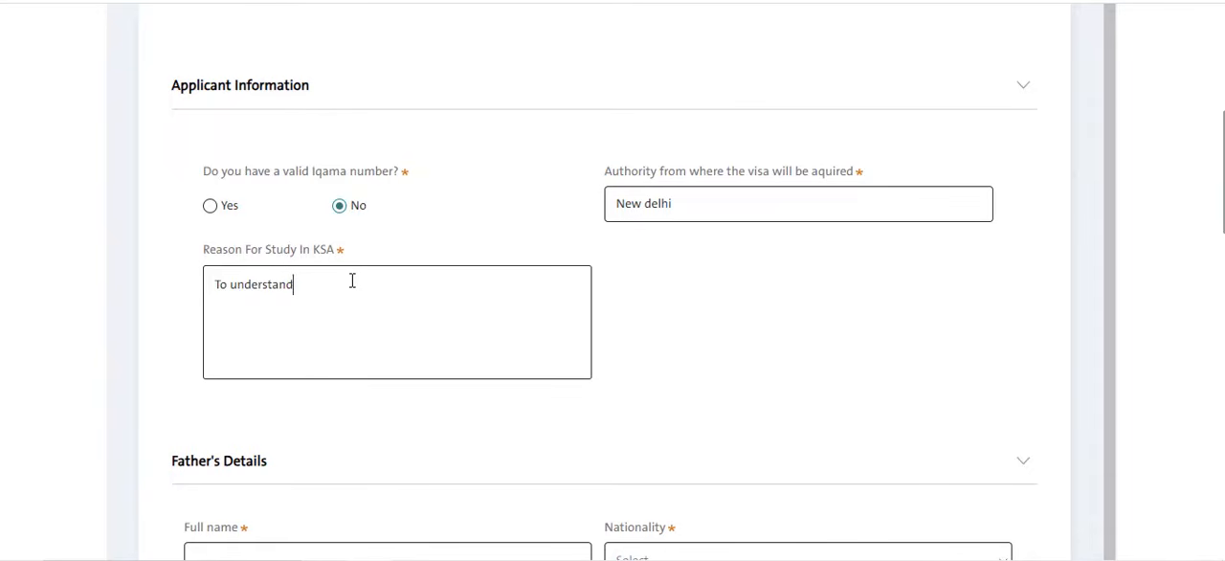
type(" quran and sunnah")
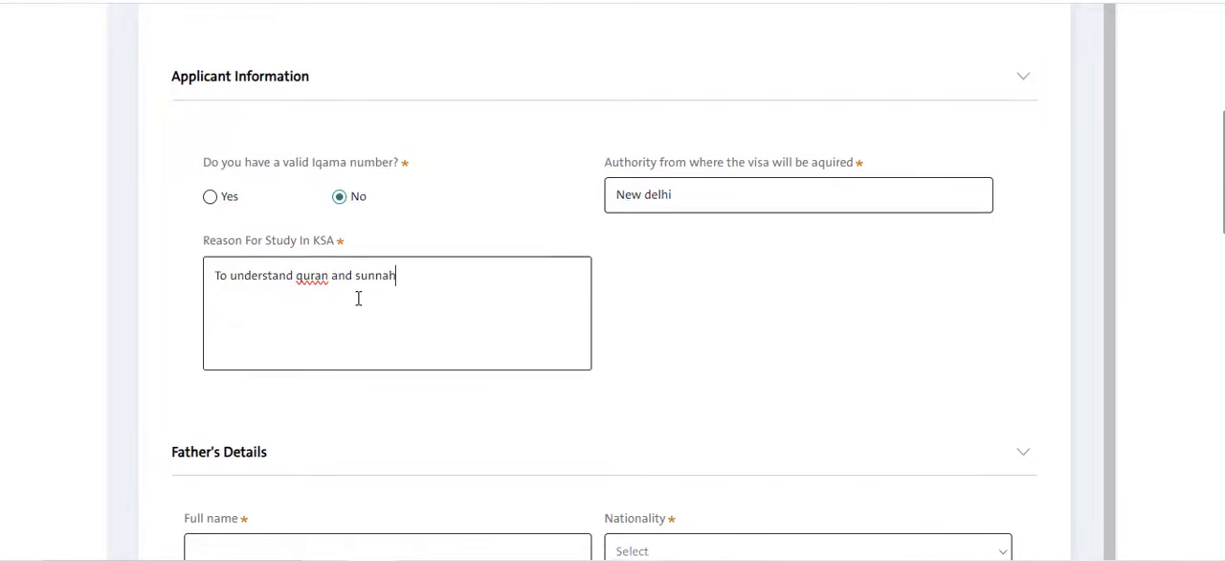
- Enter the father's full name in the Father's Details section
scroll(374, 378, "down", 3)
scroll(287, 340, "down", 2)
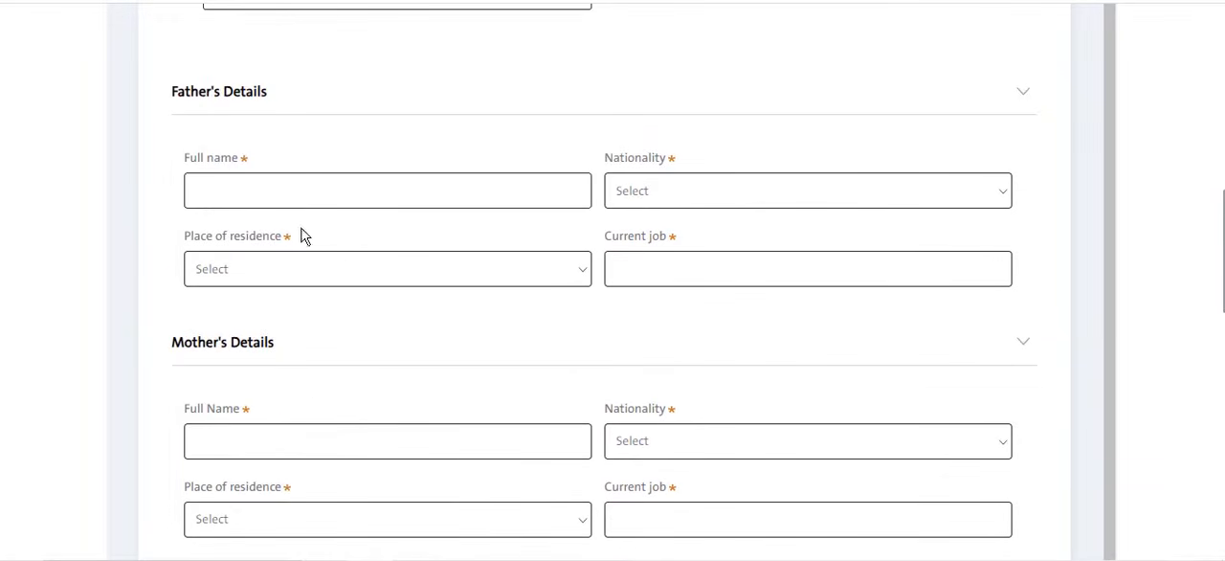
left_click(329, 182)
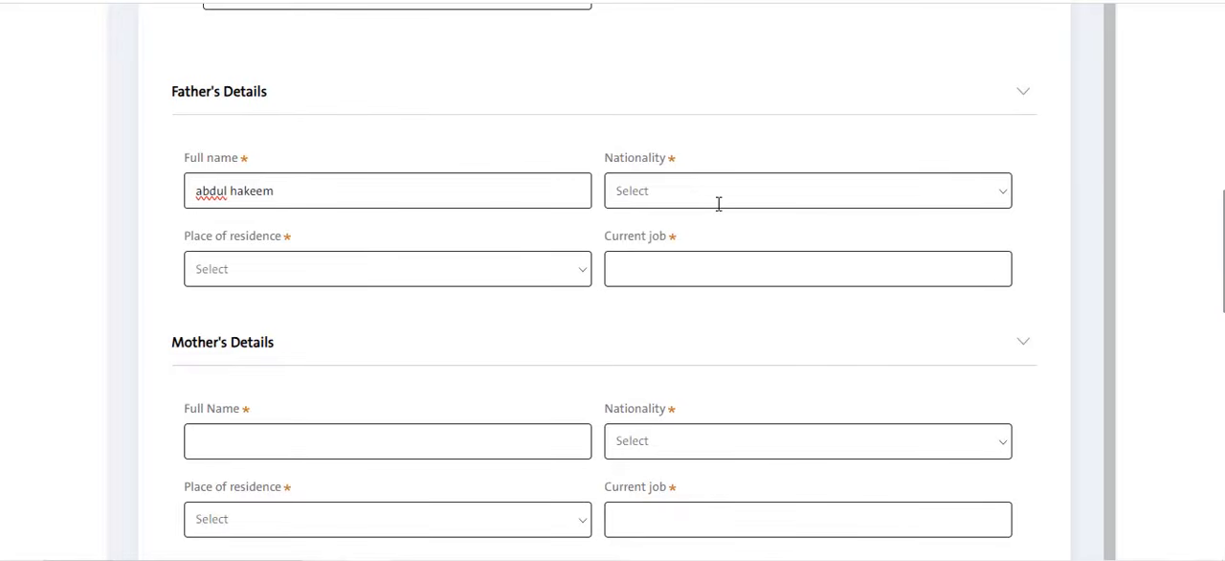
- Try to set the father's nationality to India
left_click(718, 203)
type("inida")
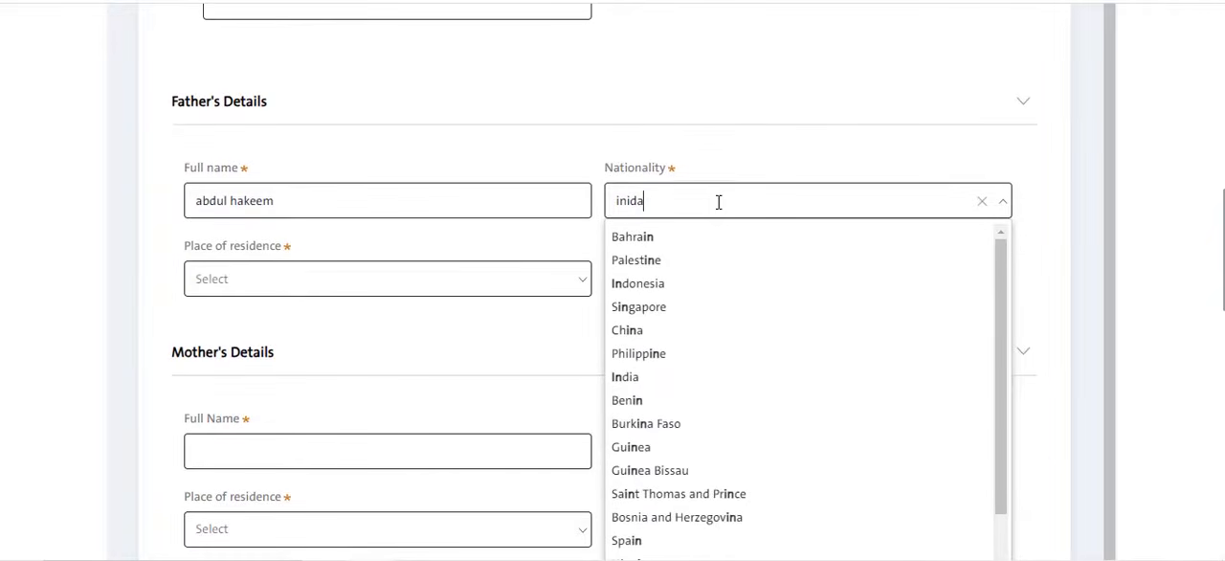
key("BackSpace")
key("BackSpace")
key("BackSpace")
type("dia")
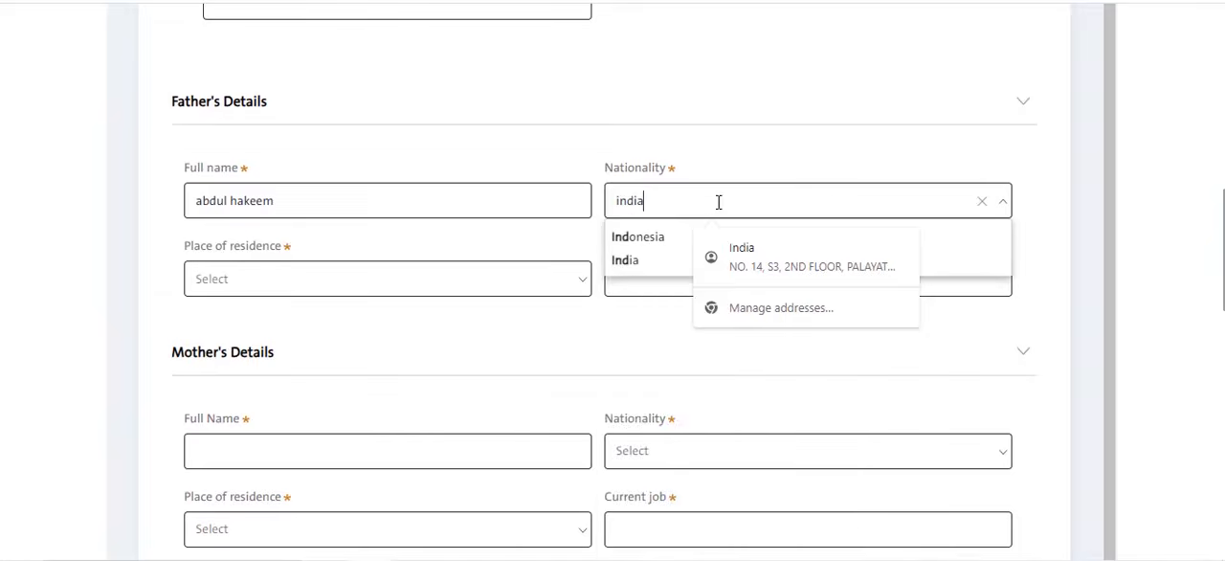
left_click(680, 237)
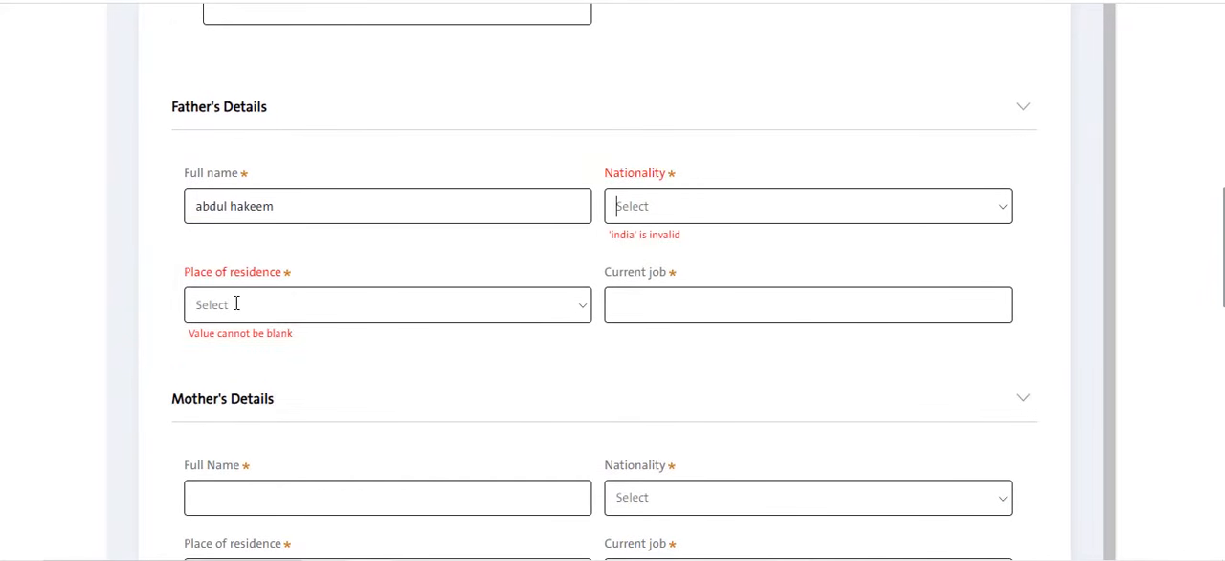
- Set the father's place of residence to India and enter business as his current job
left_click(280, 290)
type("ind")
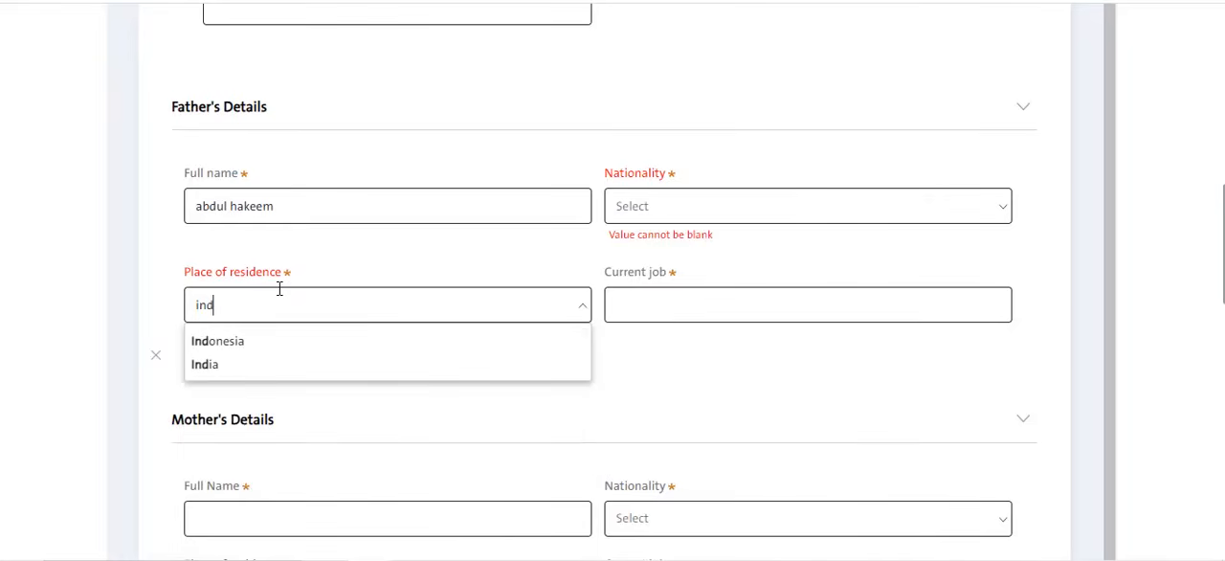
left_click(284, 369)
left_click(285, 374)
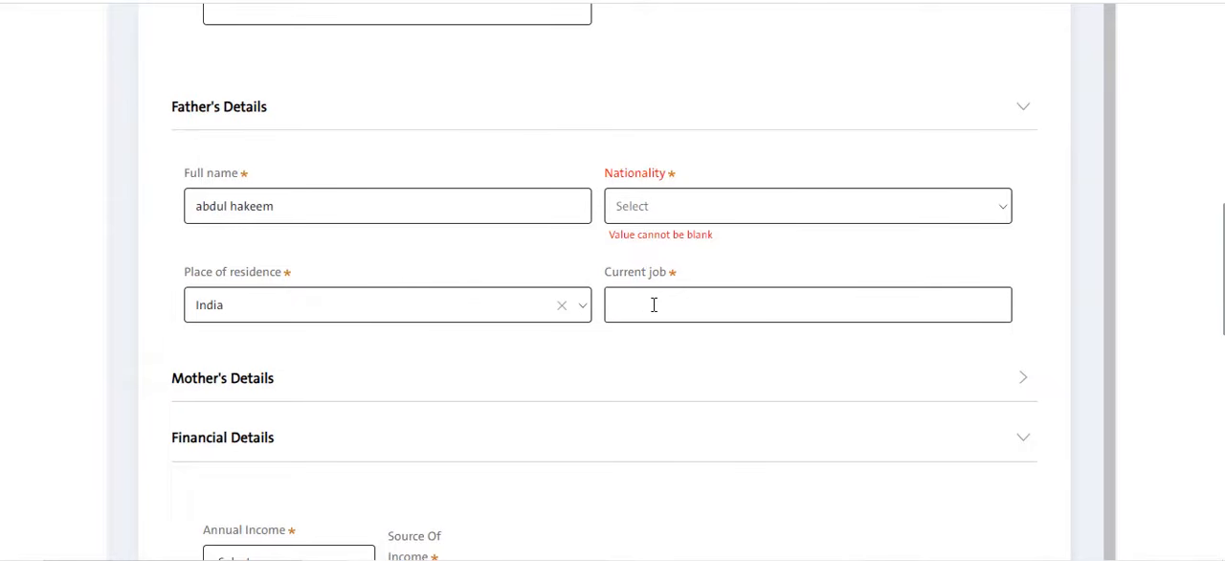
type("business")
scroll(509, 317, "down", 1)
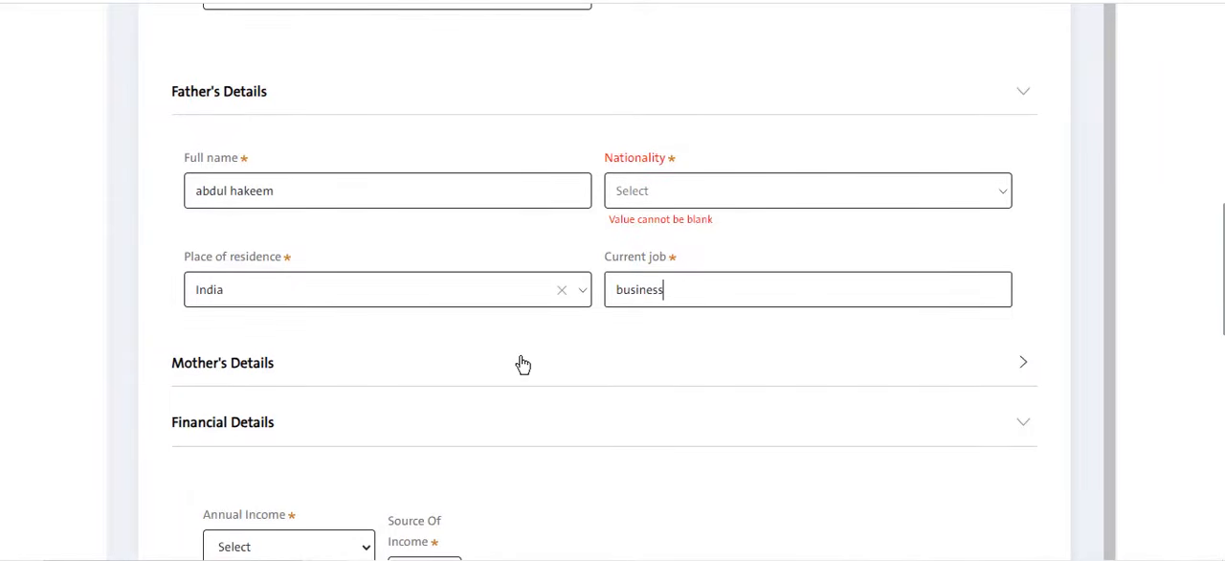
- Expand the Mother's Details section and enter the mother's full name
left_click(525, 364)
scroll(525, 365, "down", 3)
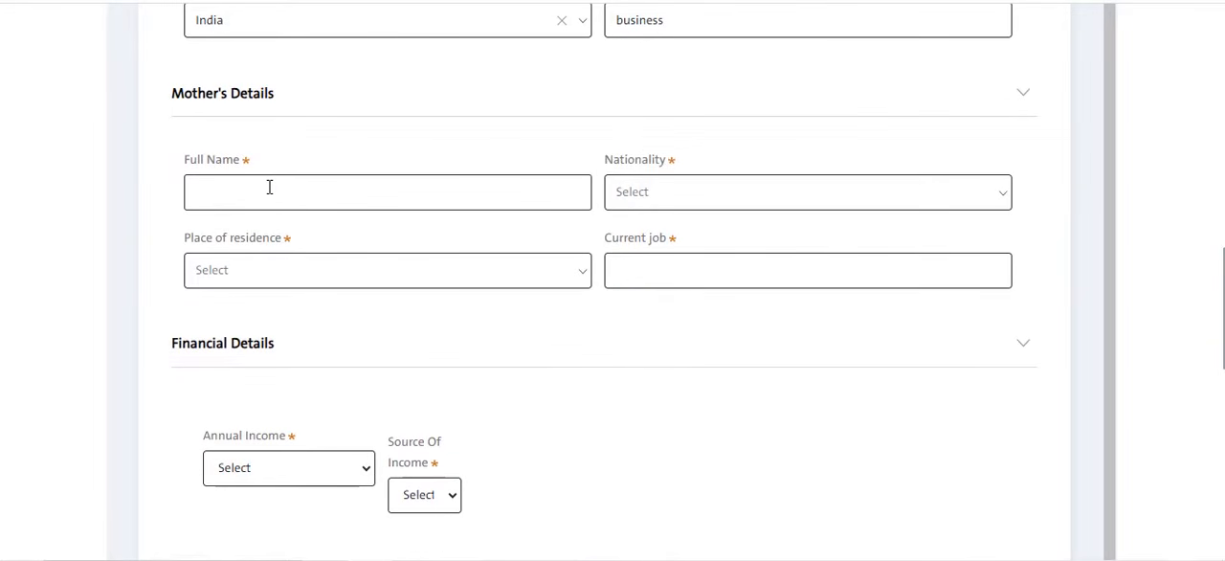
left_click(277, 197)
key("Tab")
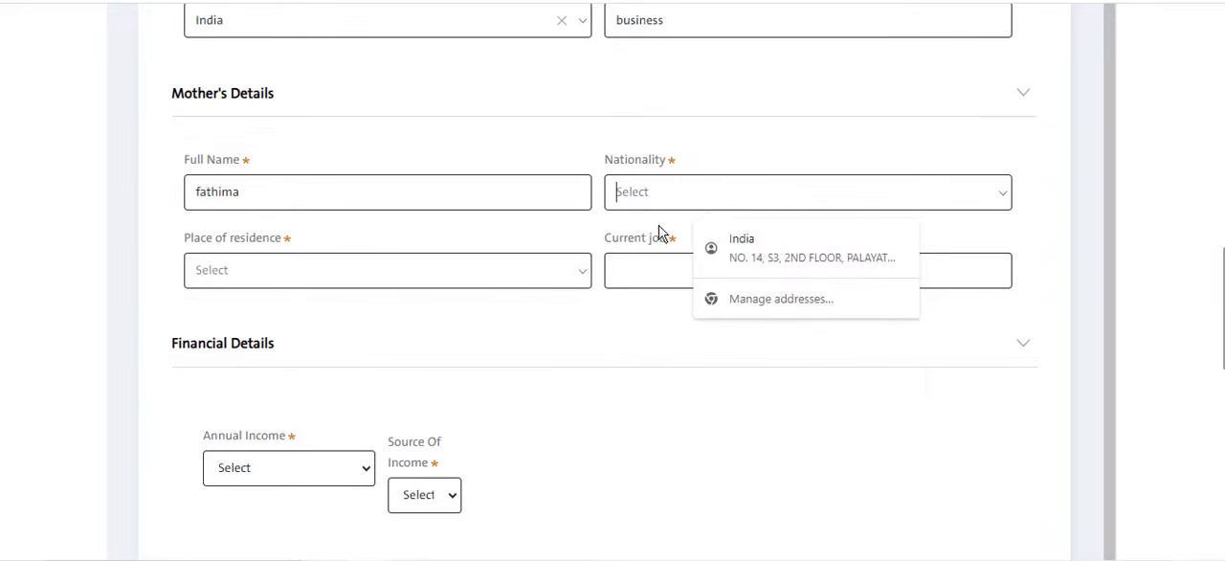
- Set the mother's nationality to India
type("inbn")
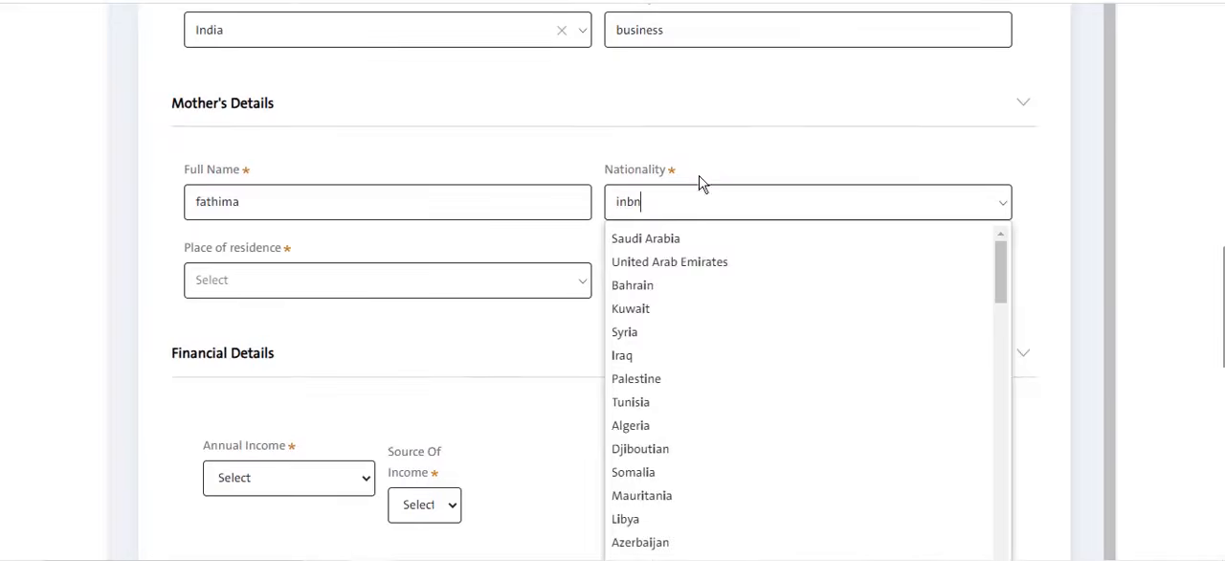
key("ctrl+a")
type("india")
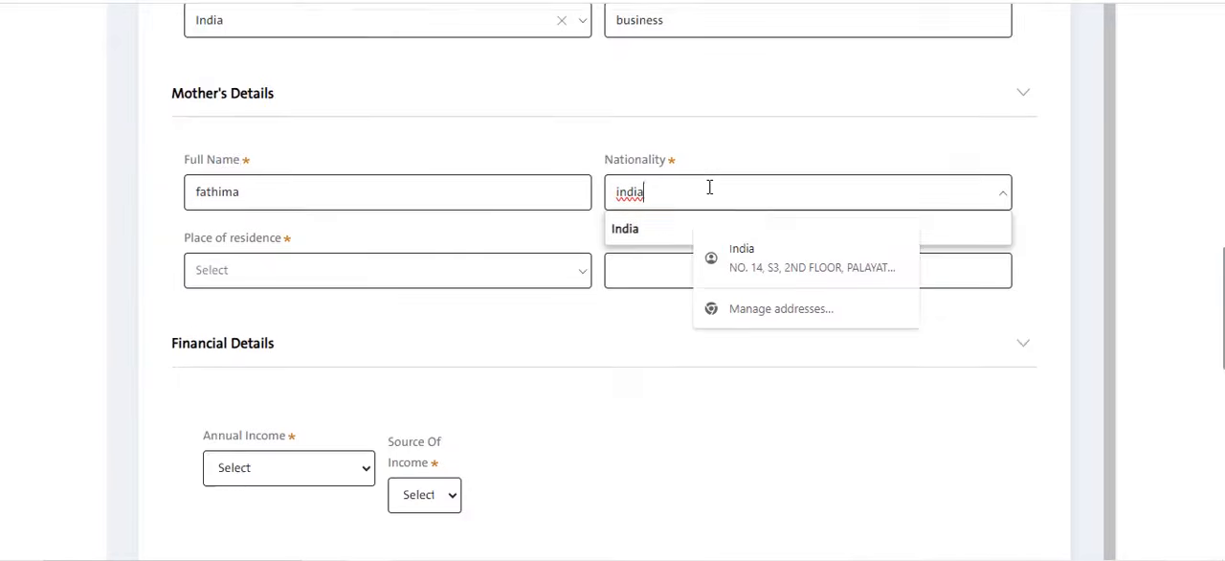
left_click(664, 241)
- Set the mother's place of residence to India and enter "home make" as her current job
left_click(434, 294)
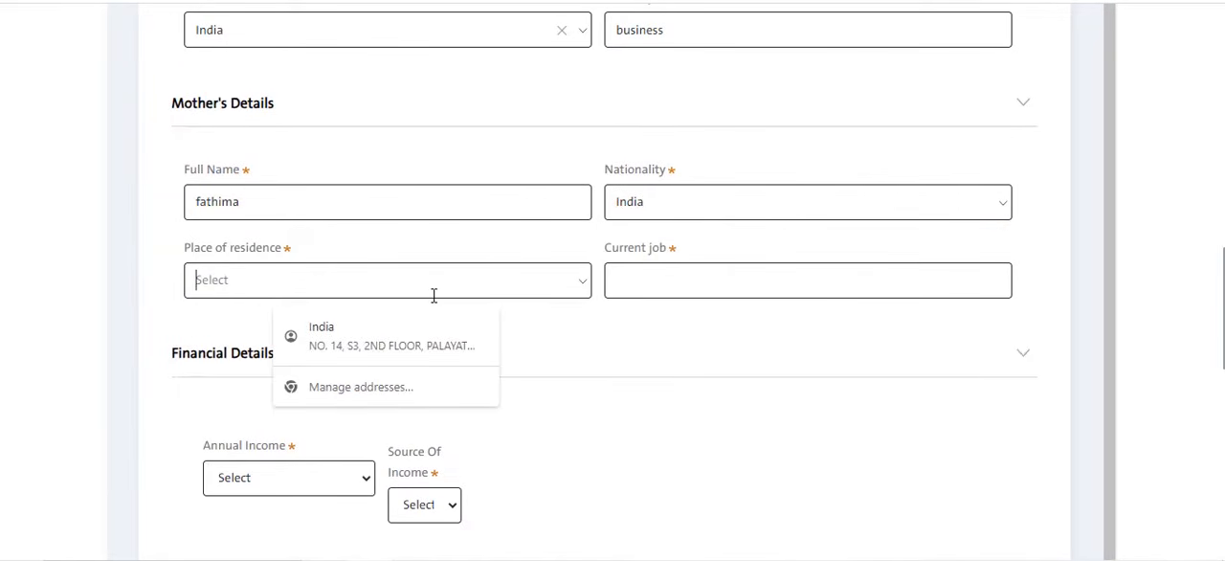
type("india")
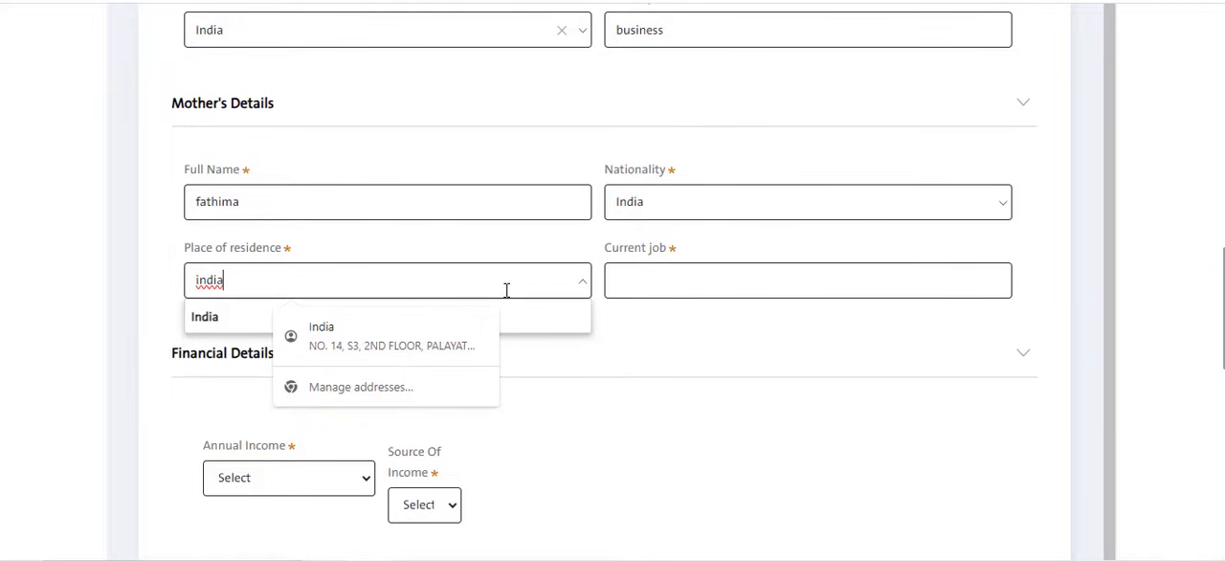
left_click(498, 324)
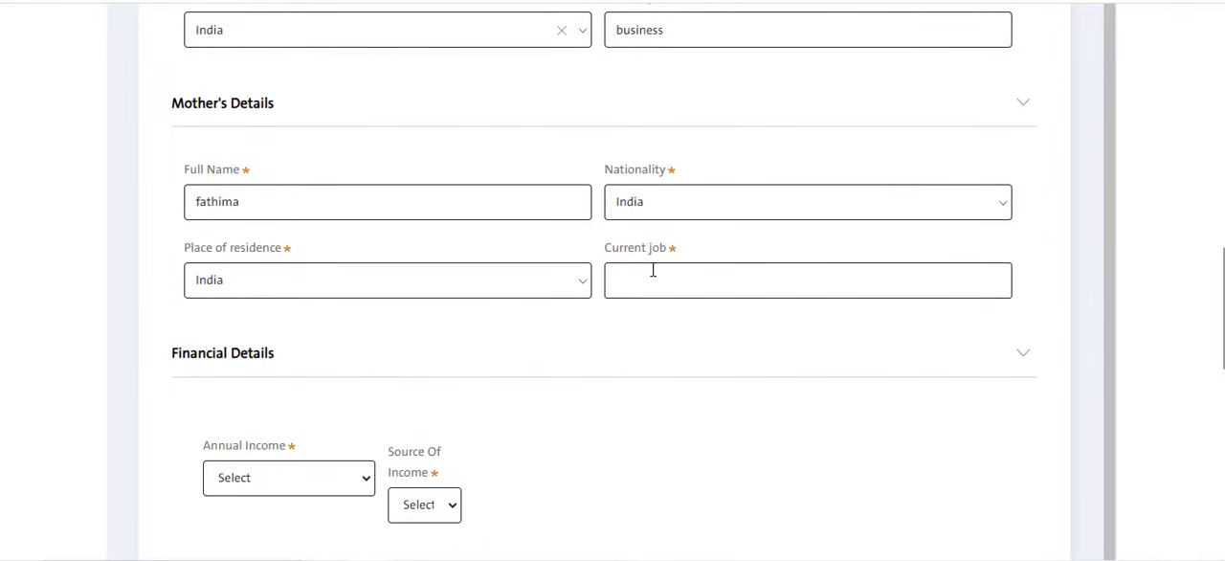
left_click(653, 271)
type("home maker")
- Set the annual income in the Financial Details to 0$ - 1000$
scroll(738, 325, "down", 4)
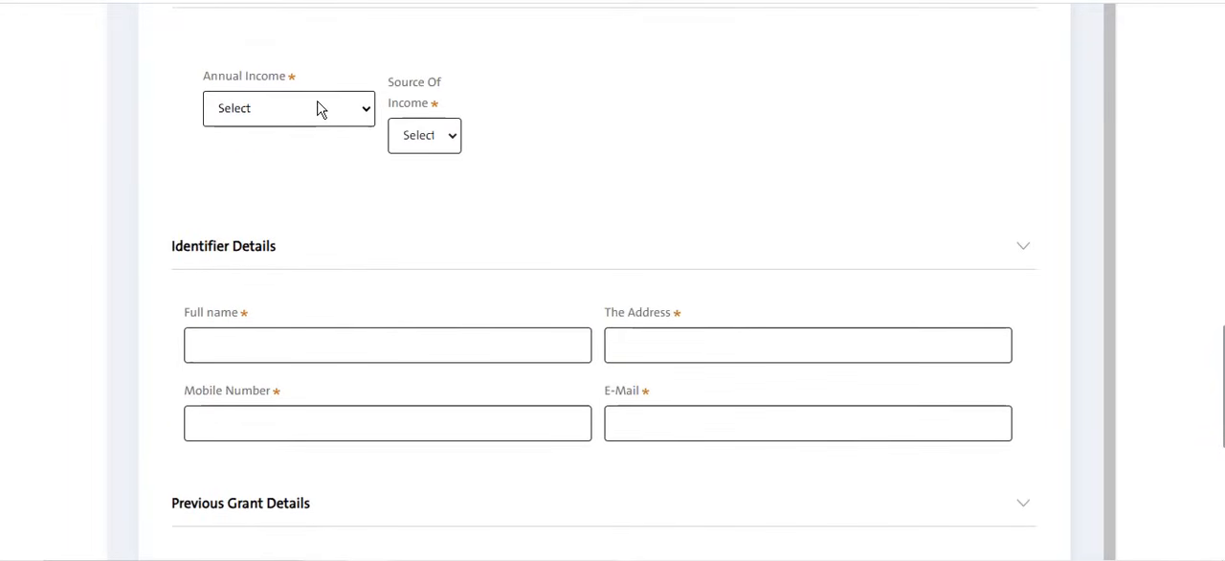
left_click(321, 109)
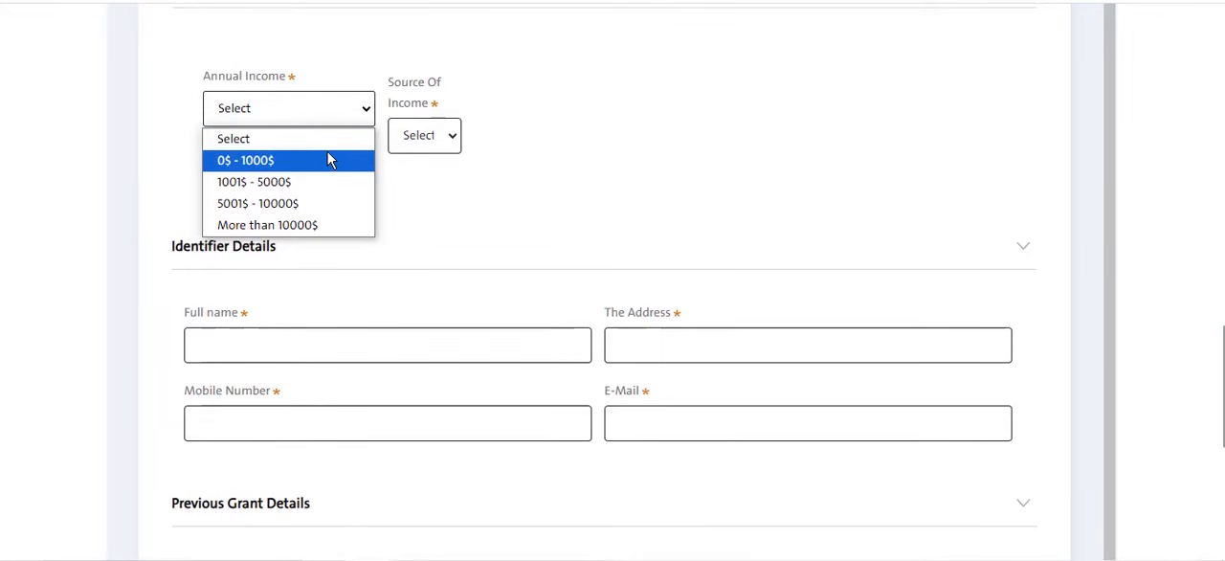
left_click(327, 153)
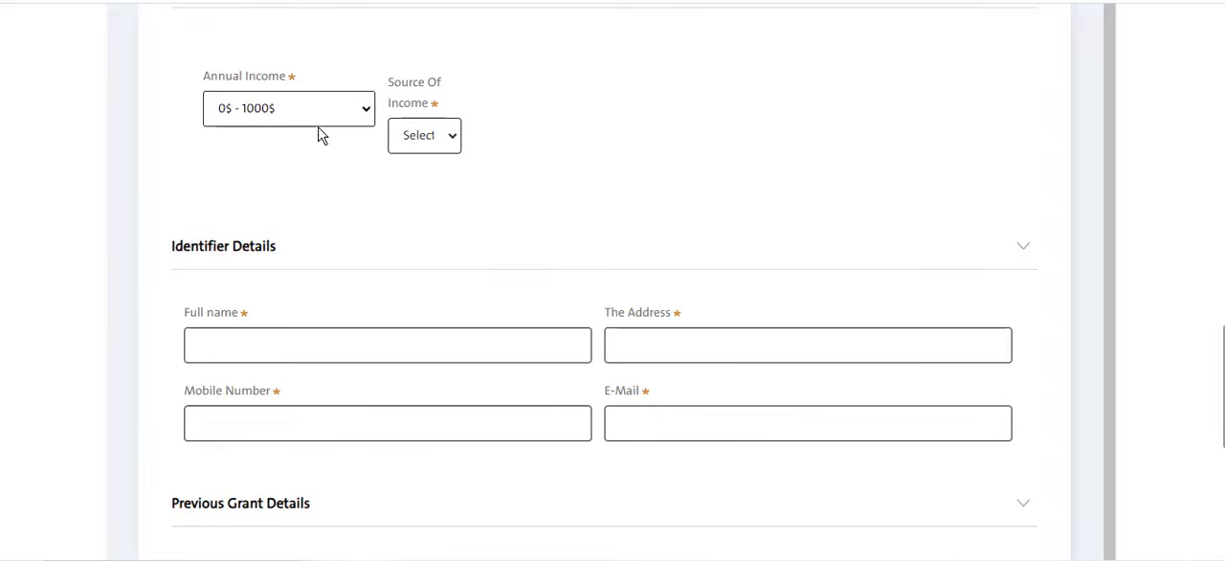
left_click(317, 117)
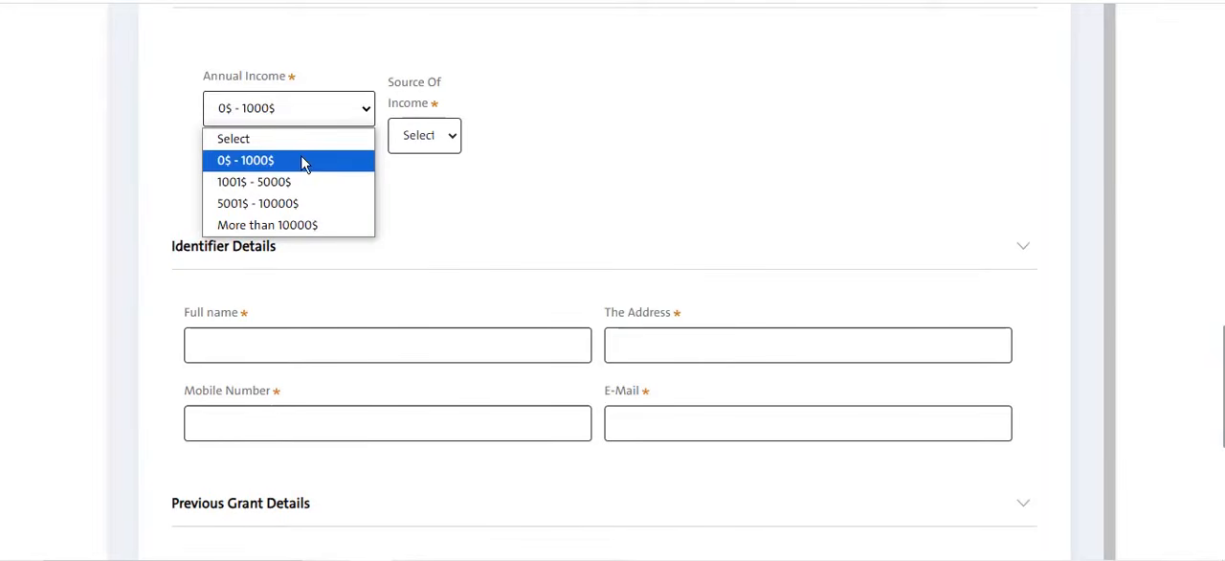
left_click(454, 144)
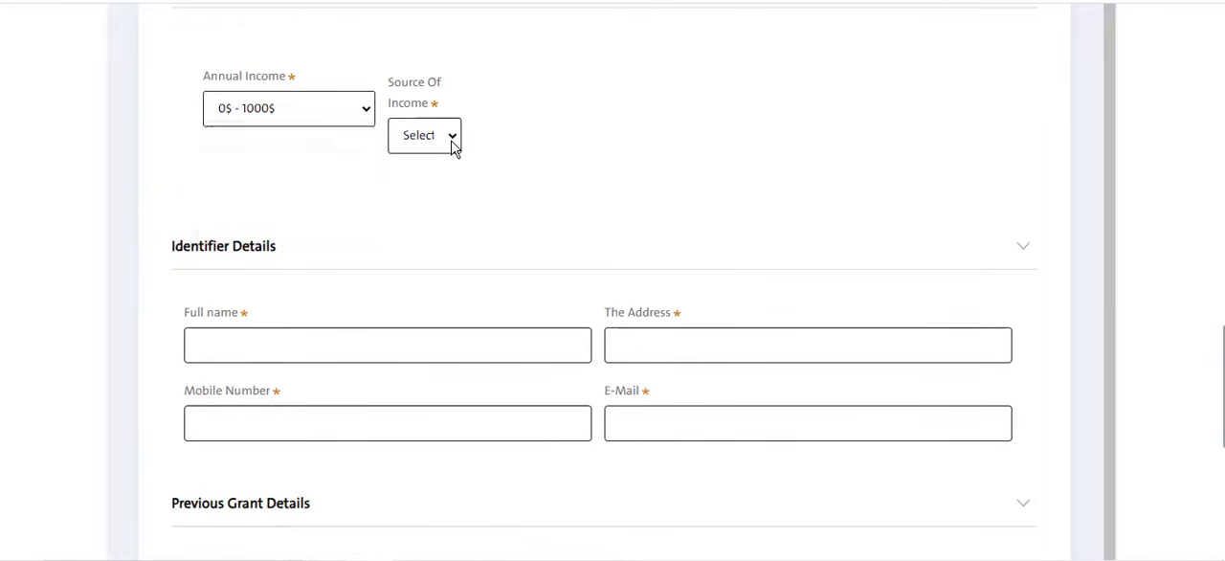
- Set the Source Of Income to Support from my family, and save the main information to continue to the qualification stage
left_click(454, 144)
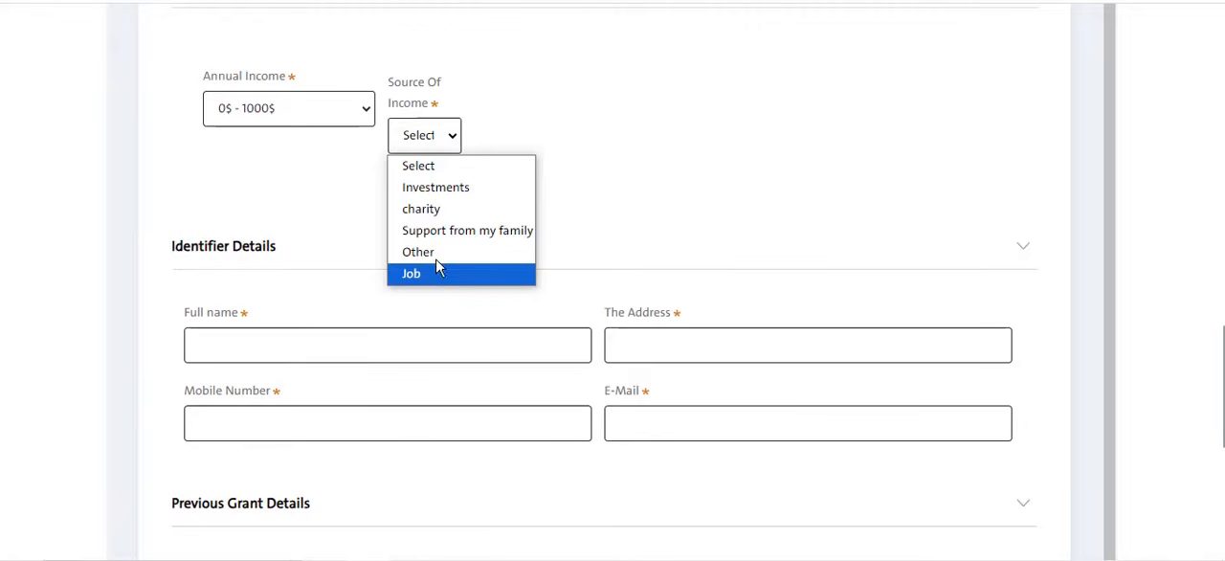
left_click(462, 252)
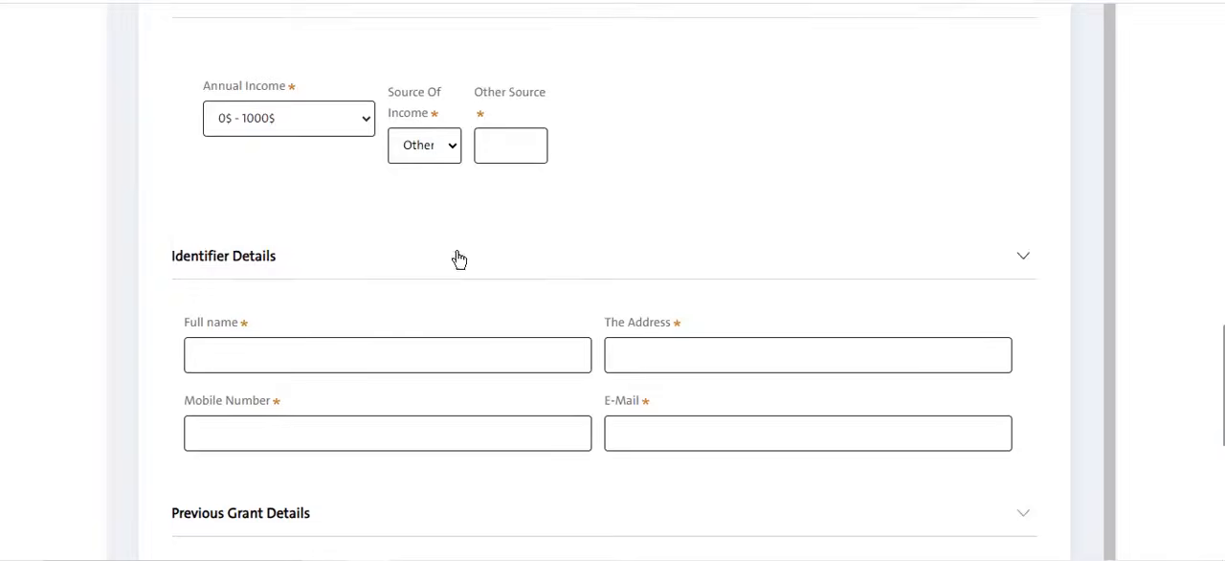
left_click(431, 143)
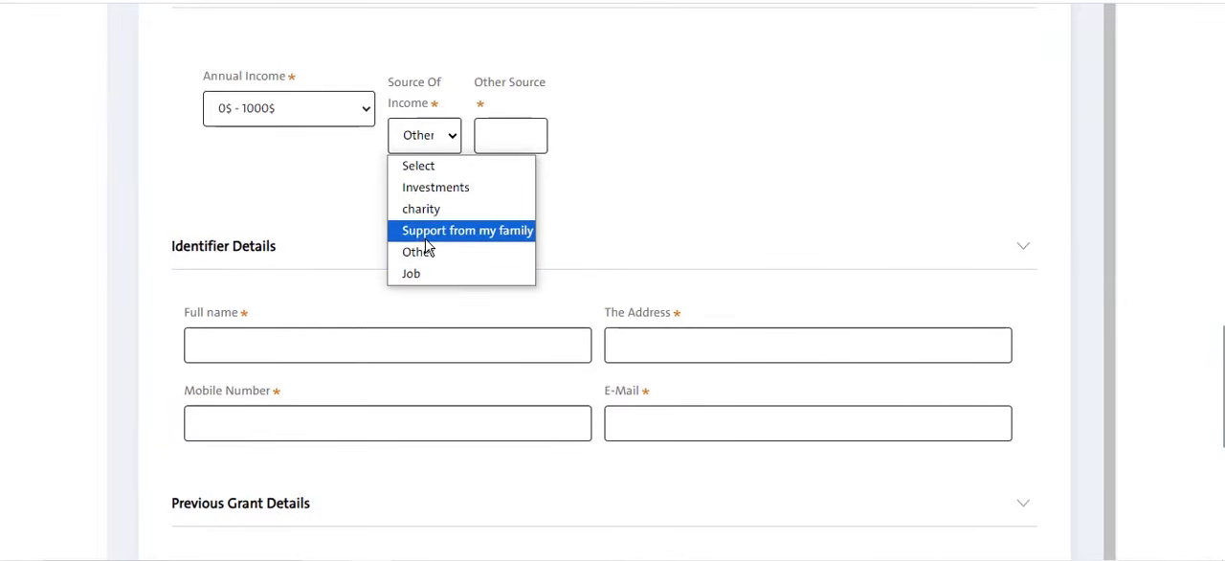
left_click(439, 231)
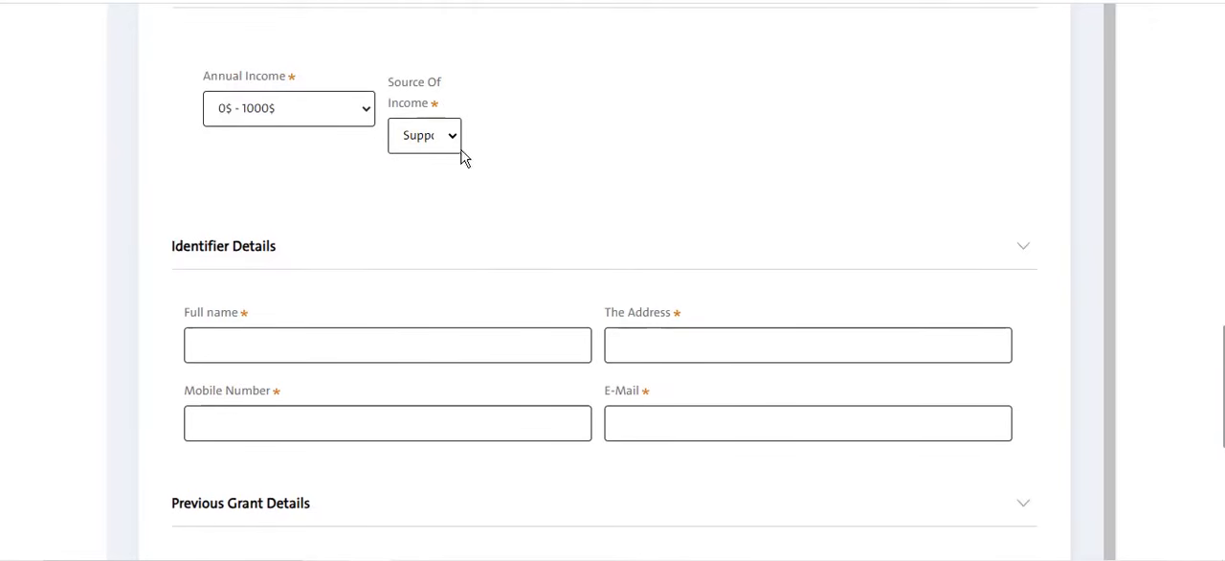
scroll(852, 273, "down", 10)
left_click(962, 207)
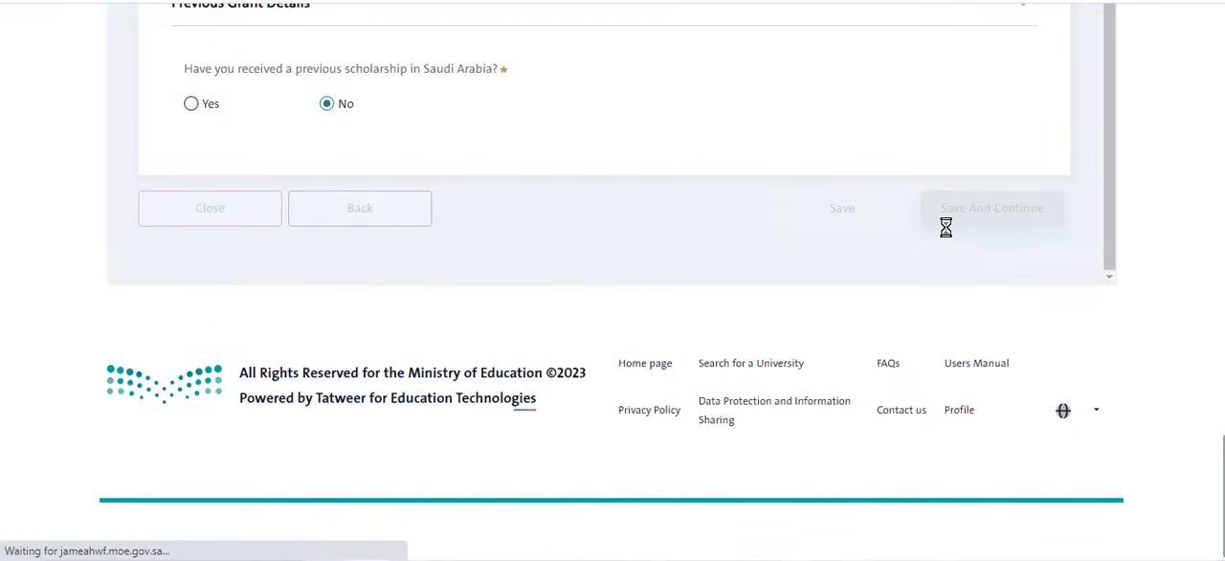
- Set the Degree Required in the Qualification Details to Bachelor
scroll(668, 238, "up", 3)
scroll(667, 238, "up", 5)
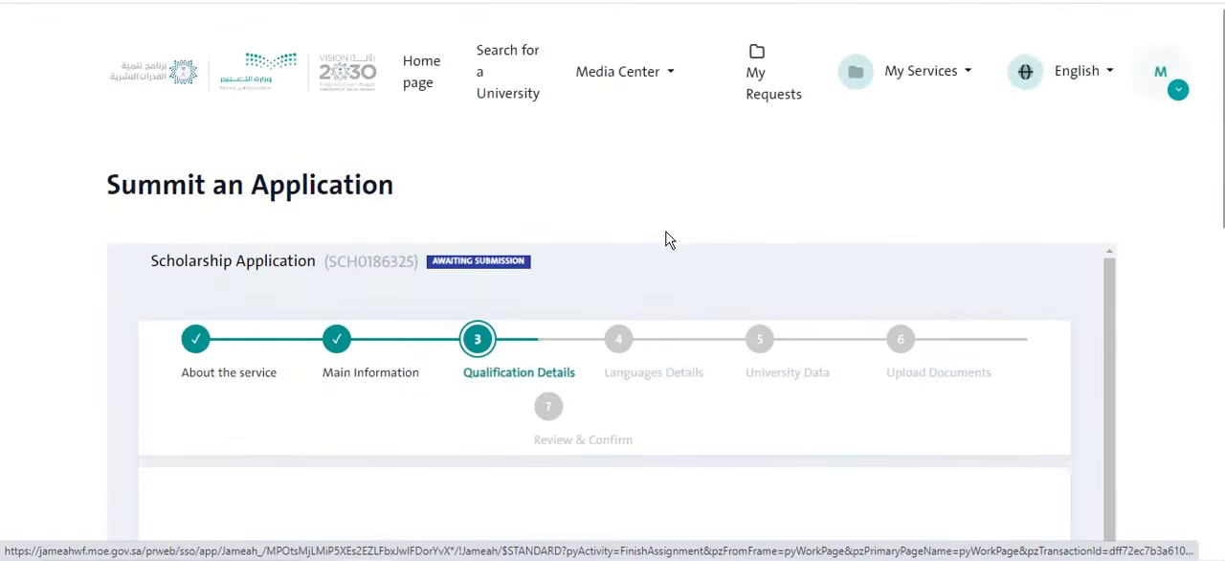
scroll(500, 306, "down", 2)
scroll(479, 306, "down", 2)
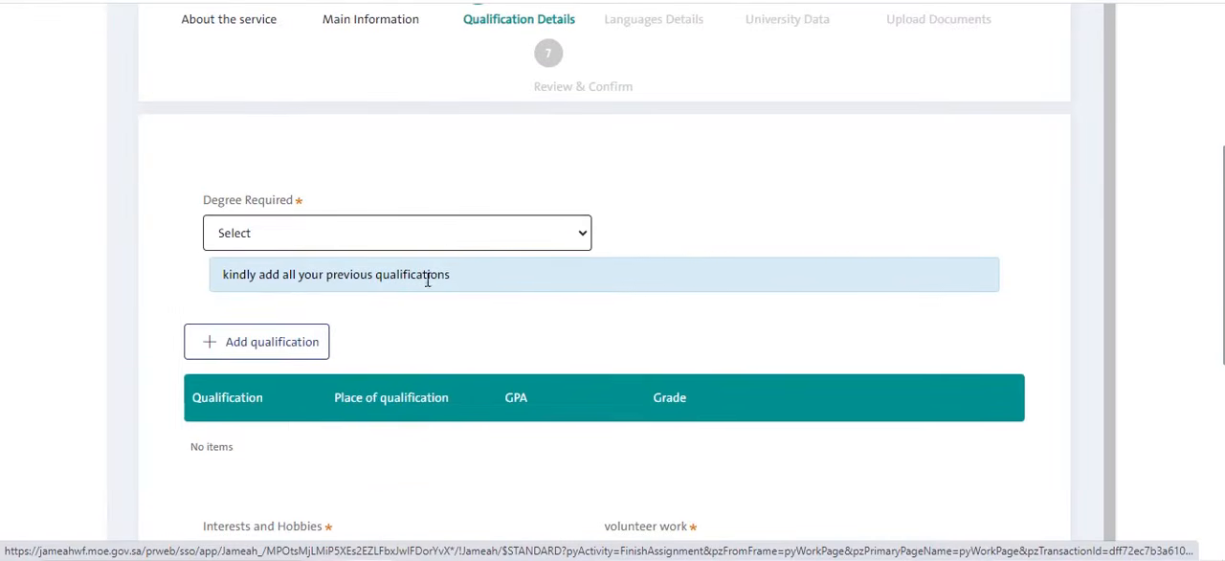
left_click(443, 232)
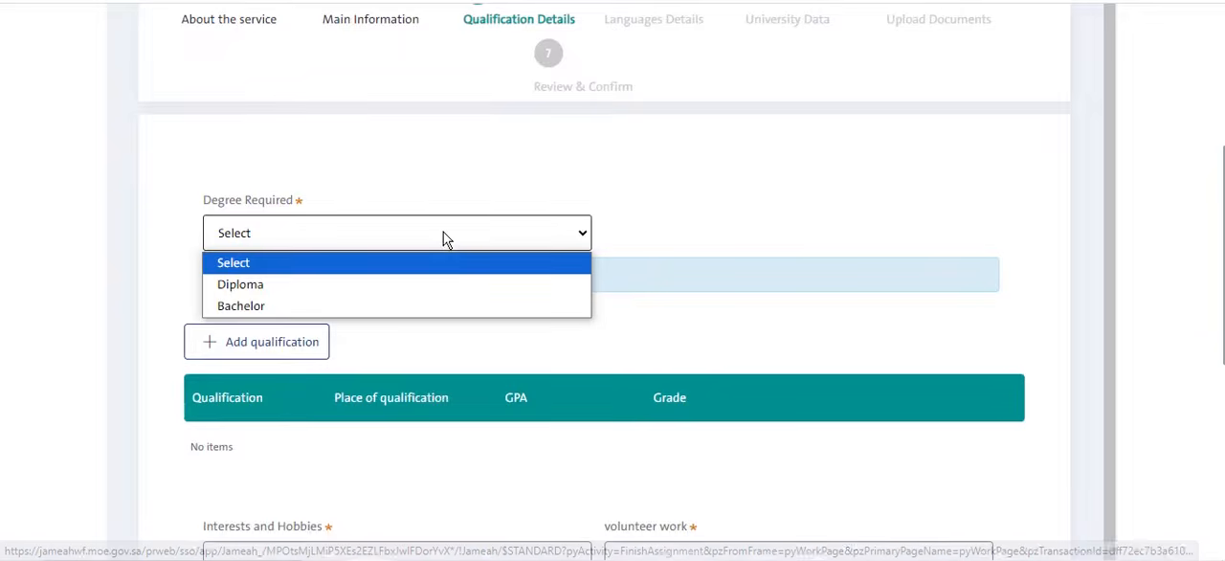
left_click(396, 305)
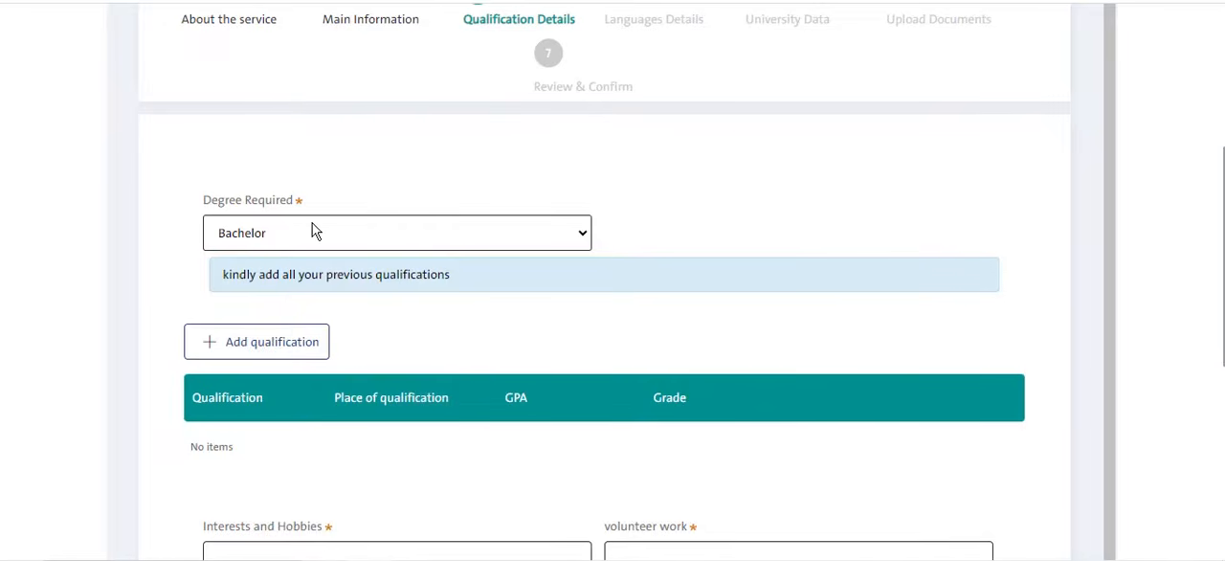
scroll(542, 162, "up", 1)
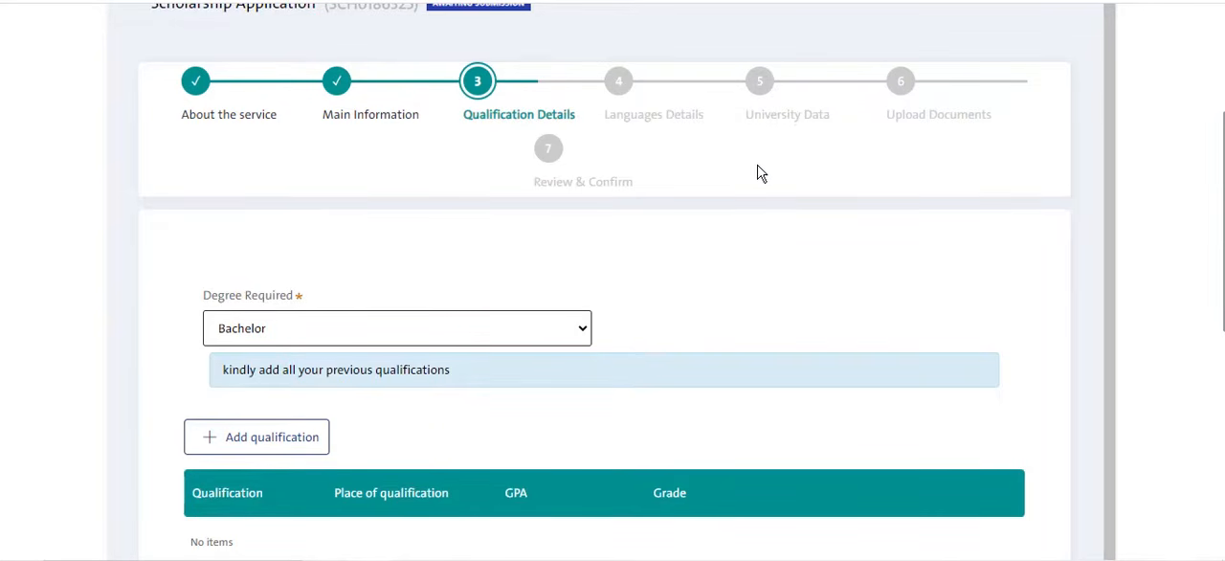
left_click(304, 342)
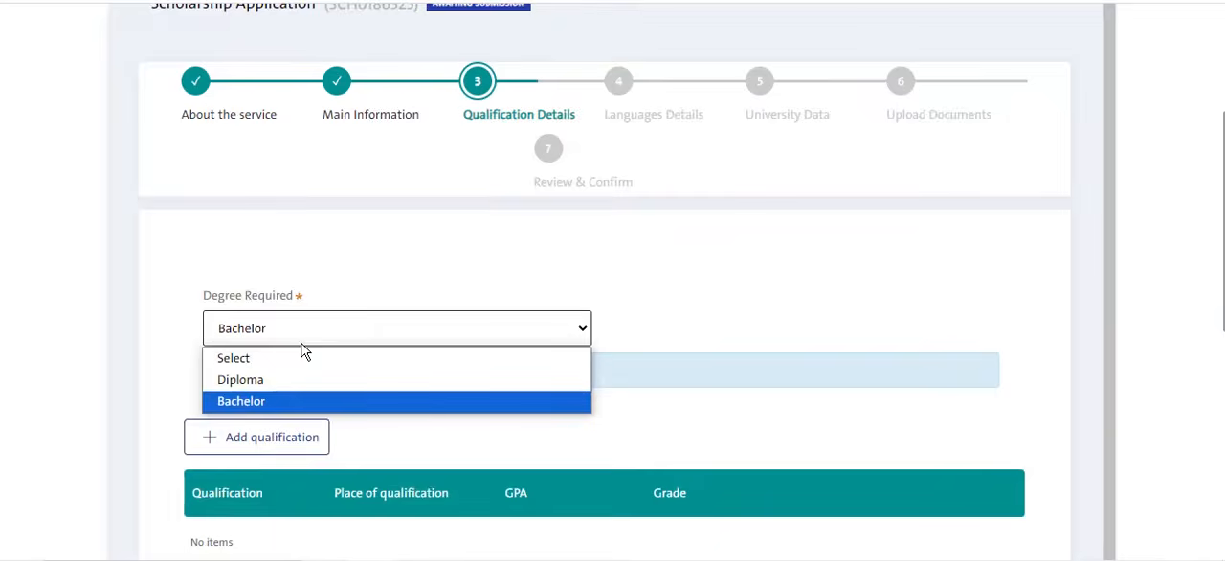
left_click(352, 292)
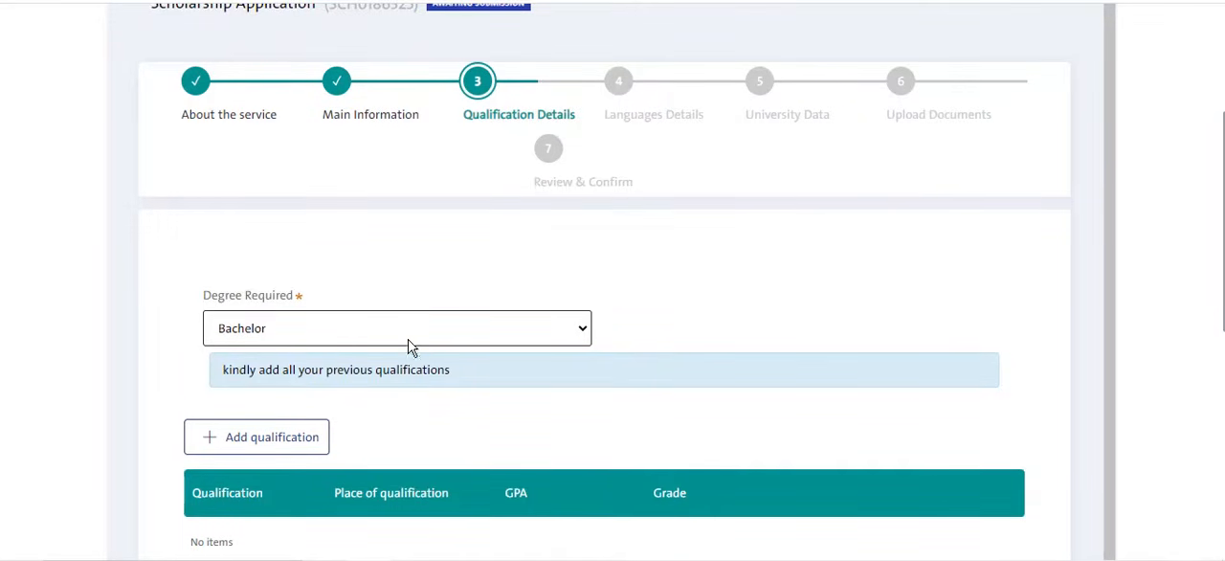
scroll(409, 344, "down", 1)
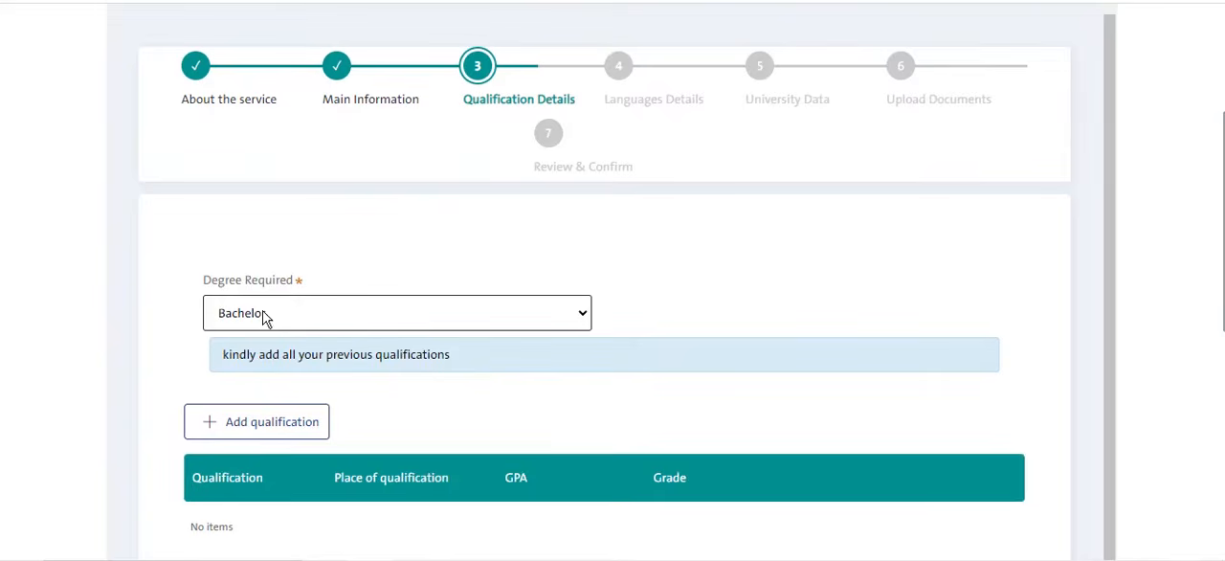
- Start adding a qualification and set its place of qualification to India
scroll(380, 370, "down", 2)
left_click(289, 348)
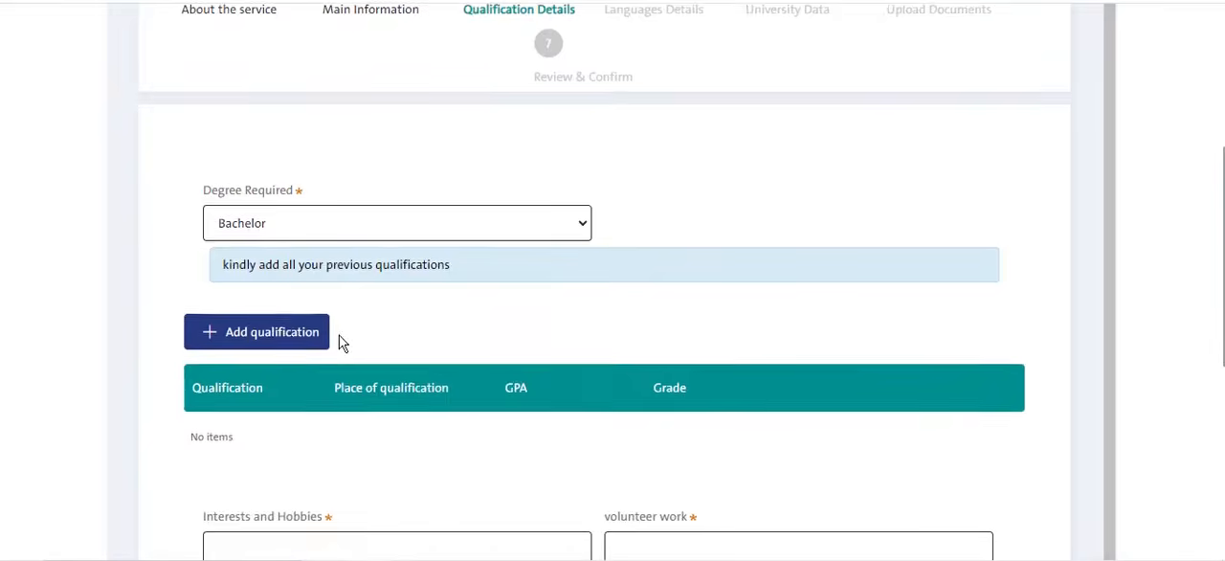
left_click(337, 65)
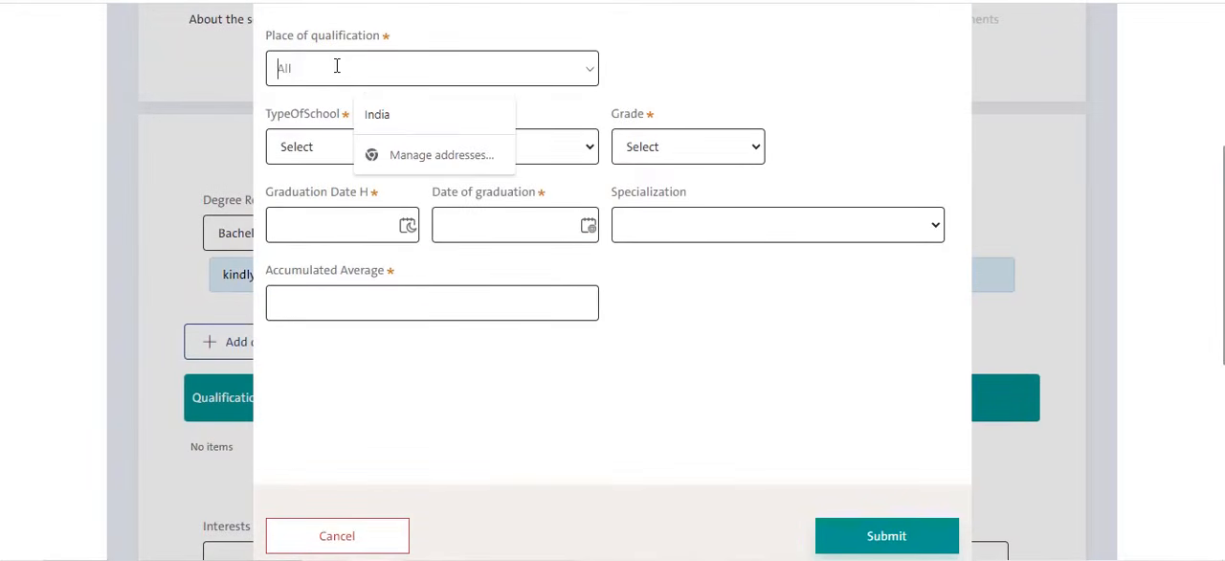
left_click(385, 116)
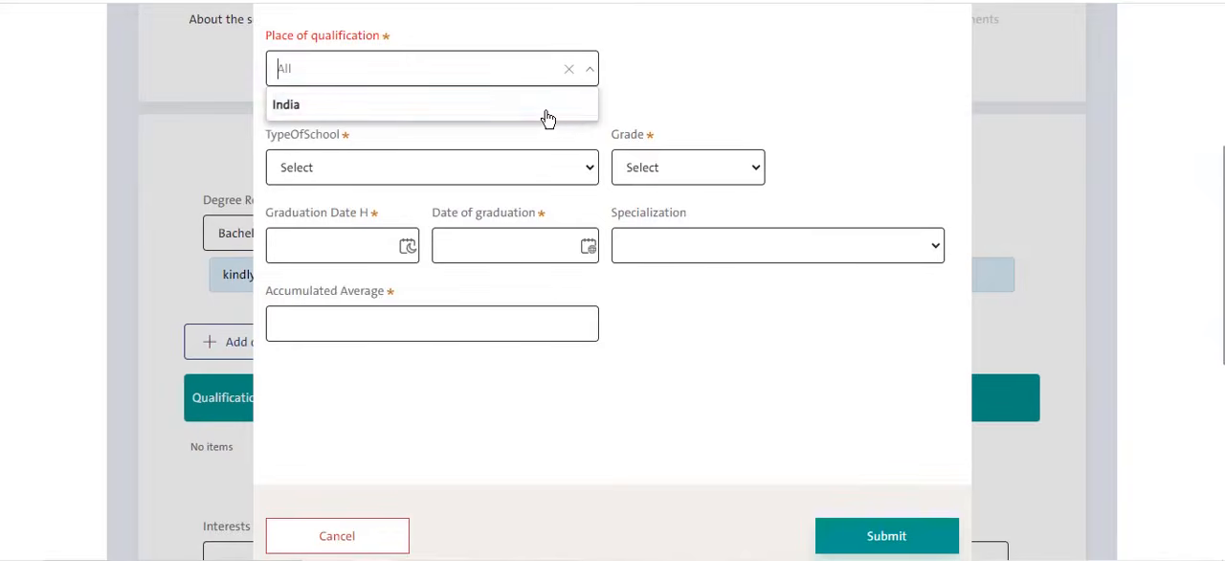
left_click(546, 115)
- Set the type of school to Government and enter "govt high school" as the school name
left_click(519, 150)
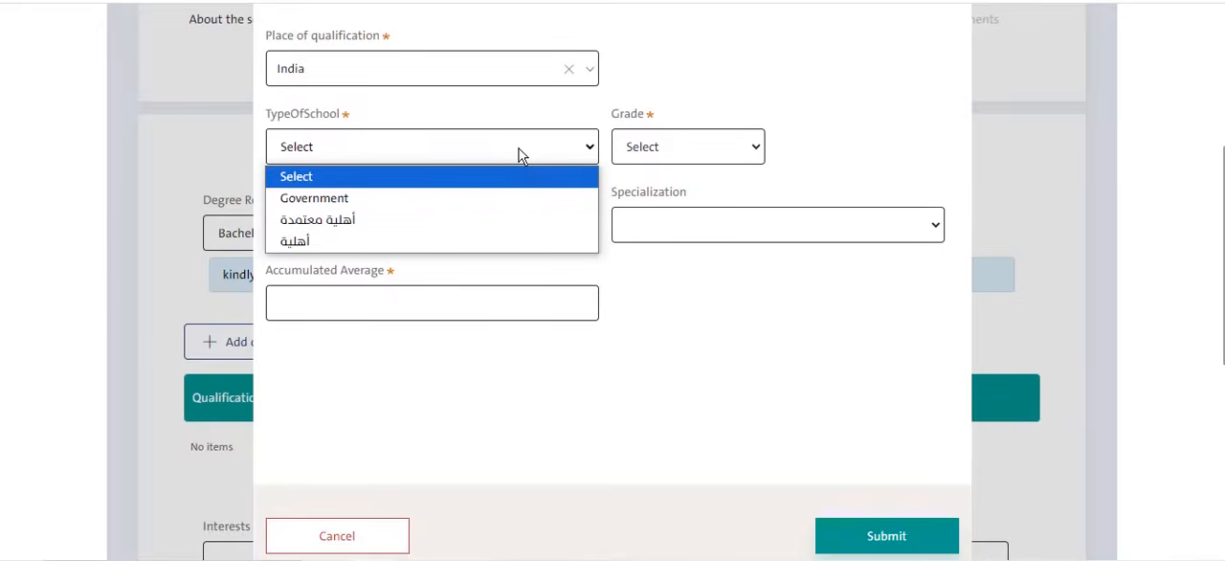
left_click(530, 195)
left_click(693, 161)
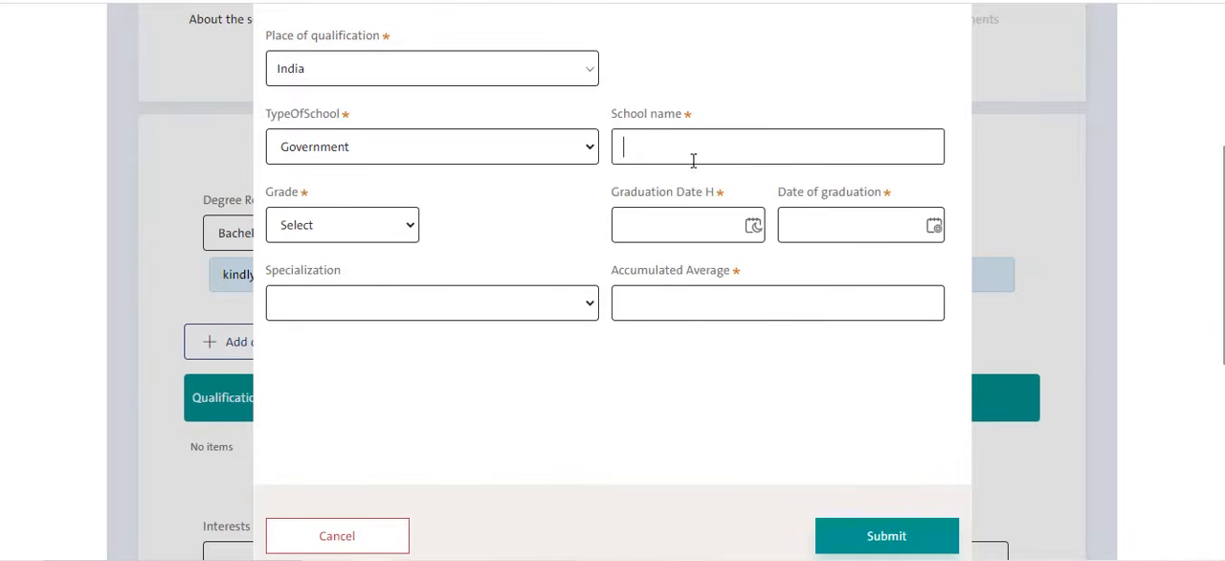
type("govt high school")
- Set the qualification's grade to Very good and its date of graduation to 08/11/2022
left_click(334, 223)
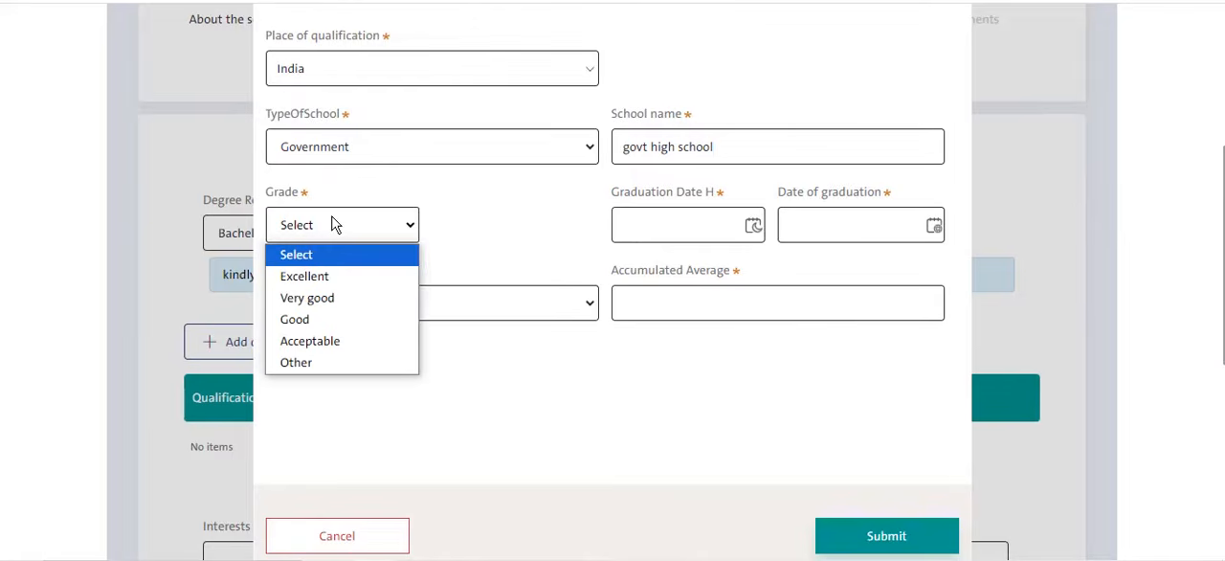
left_click(367, 298)
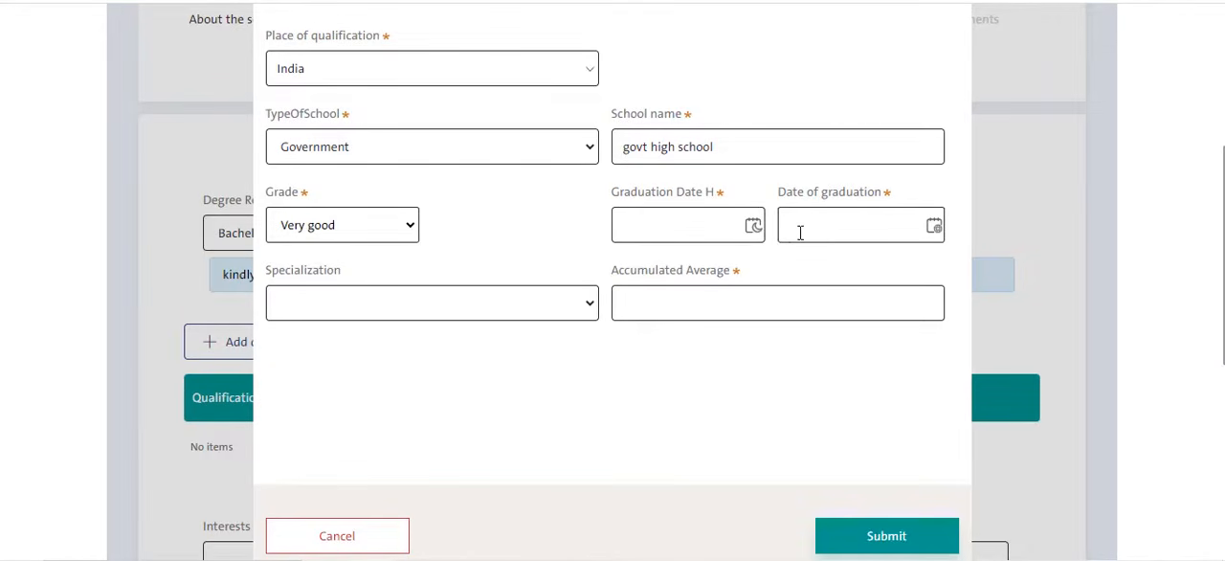
left_click(838, 235)
left_click(854, 263)
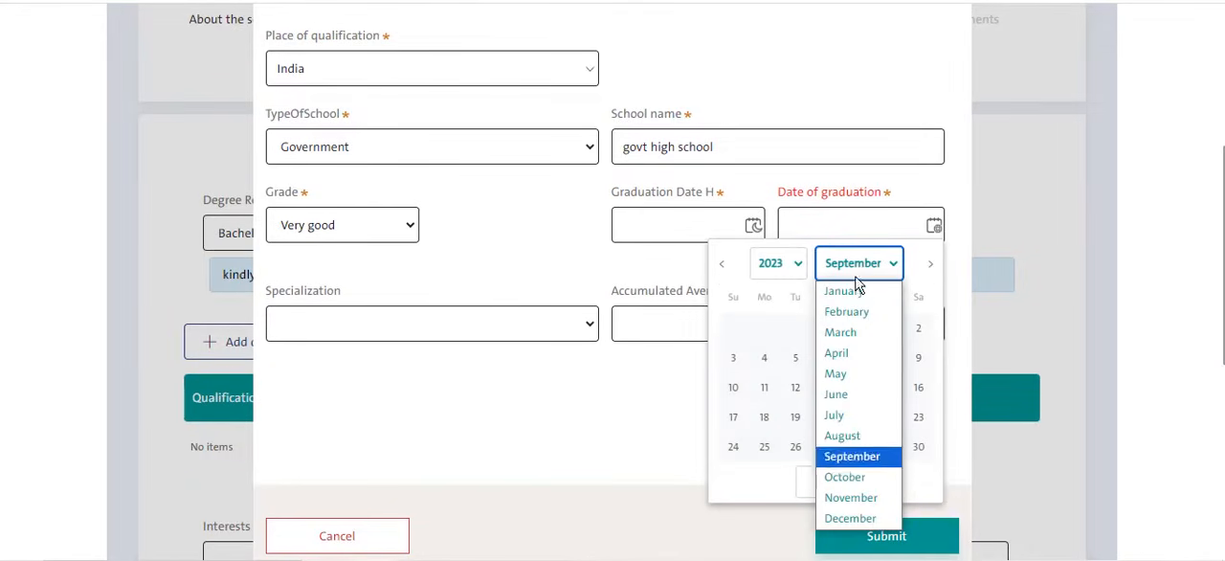
left_click(844, 435)
left_click(778, 266)
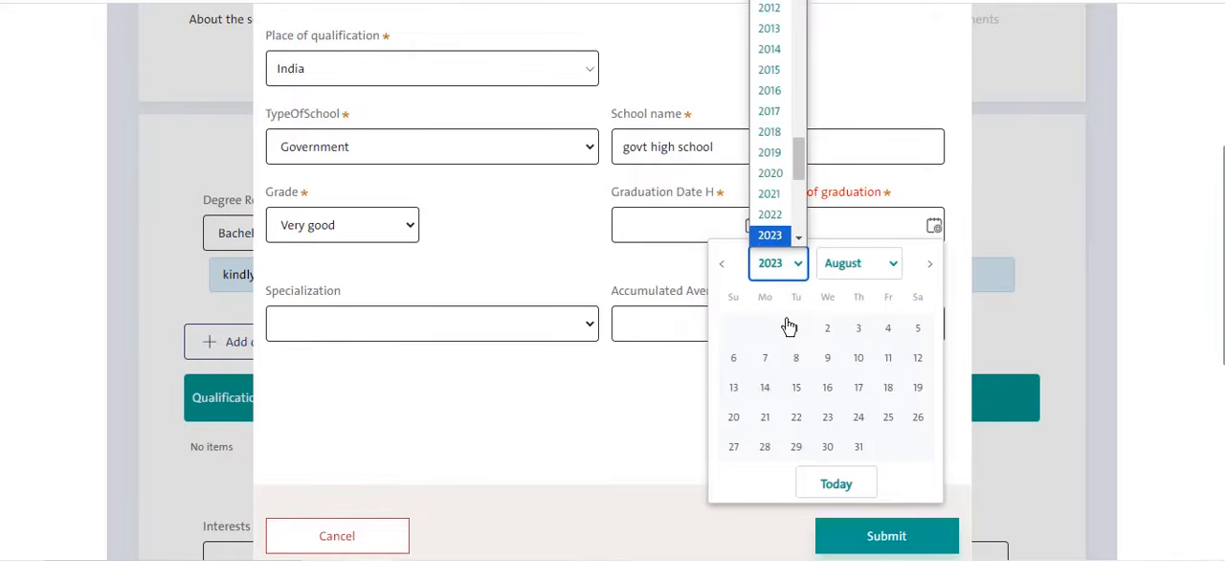
left_click(771, 216)
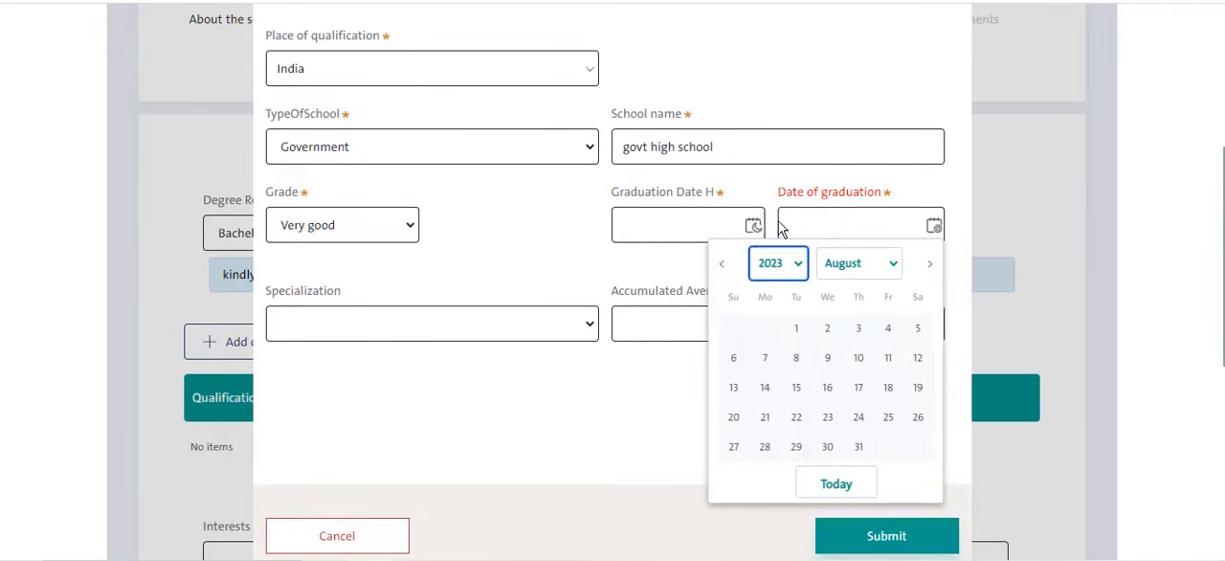
left_click(857, 359)
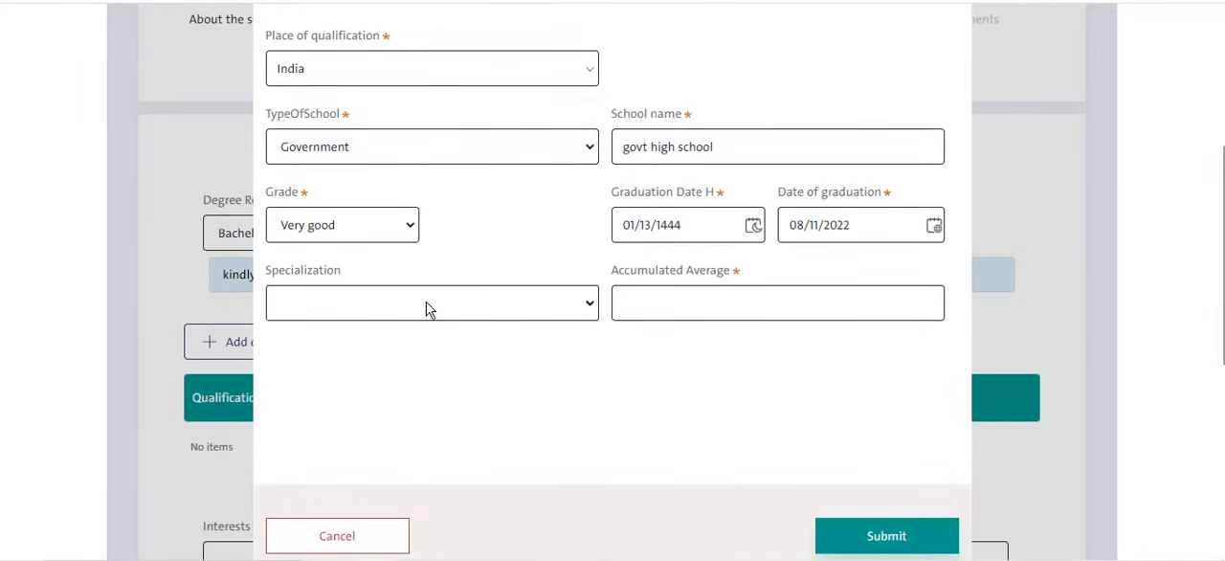
- Enter 85 as the accumulated average and submit the high school qualification
left_click(628, 304)
scroll(843, 354, "down", 2)
left_click(900, 367)
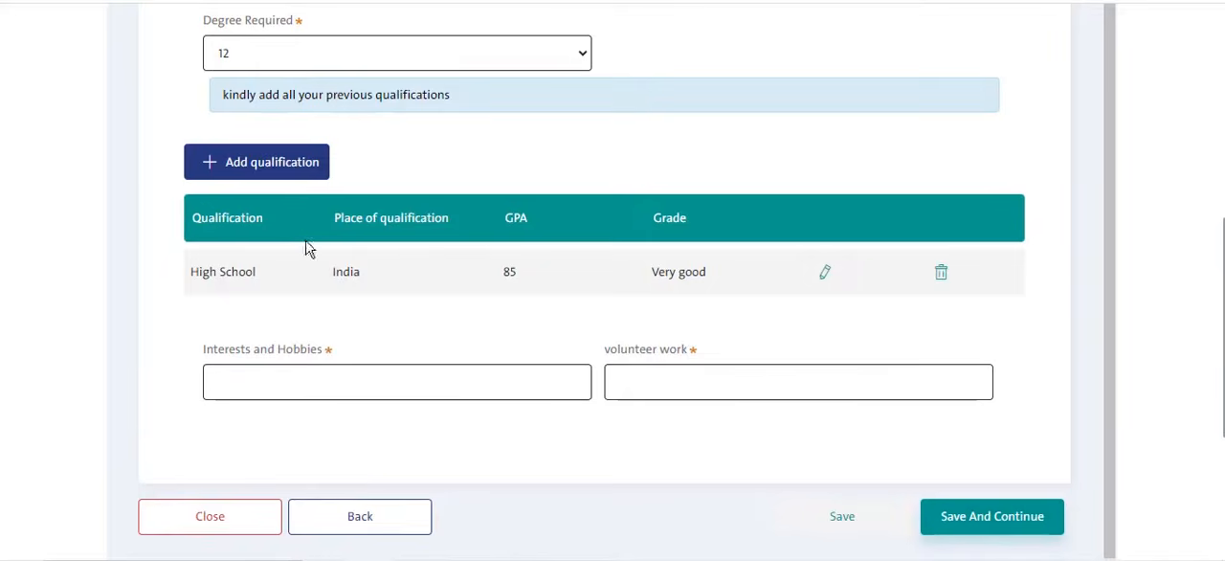
- Enter "reading" as interests and hobbies and "dawah activites" as volunteer work, and save to continue to the languages stage
scroll(459, 276, "down", 2)
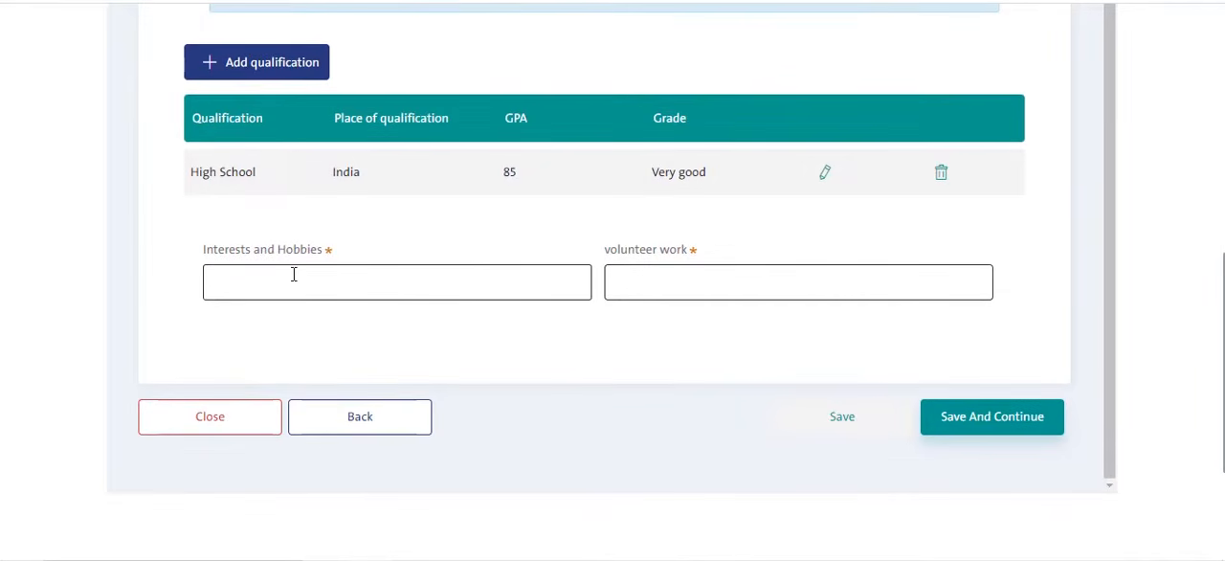
left_click(295, 280)
type("red")
key("BackSpace")
type("a")
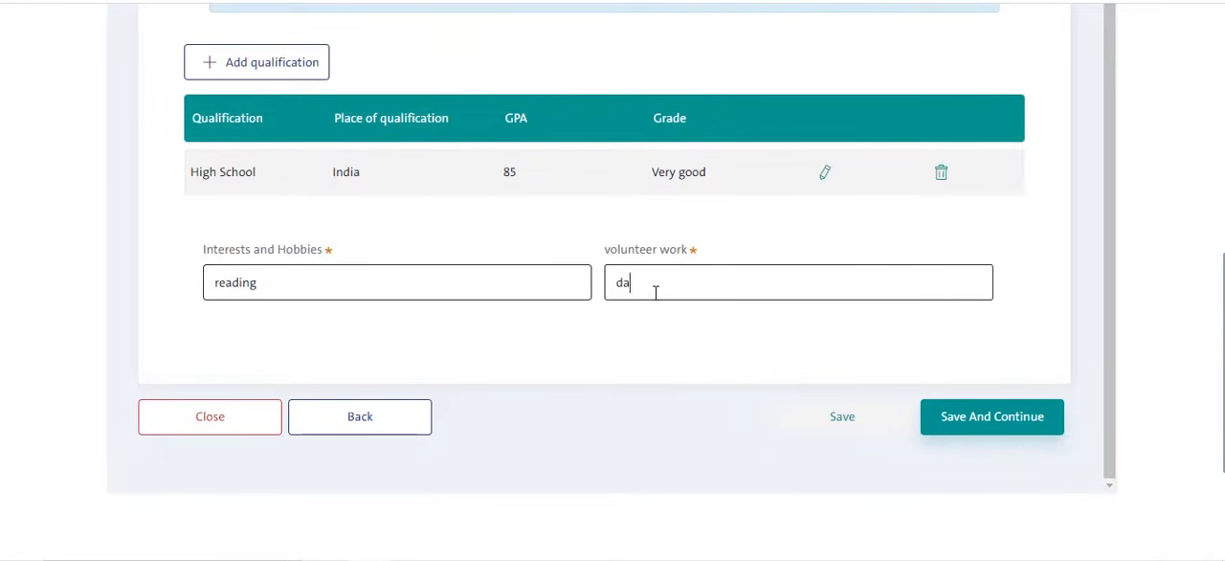
left_click(656, 292)
type("dawah activites")
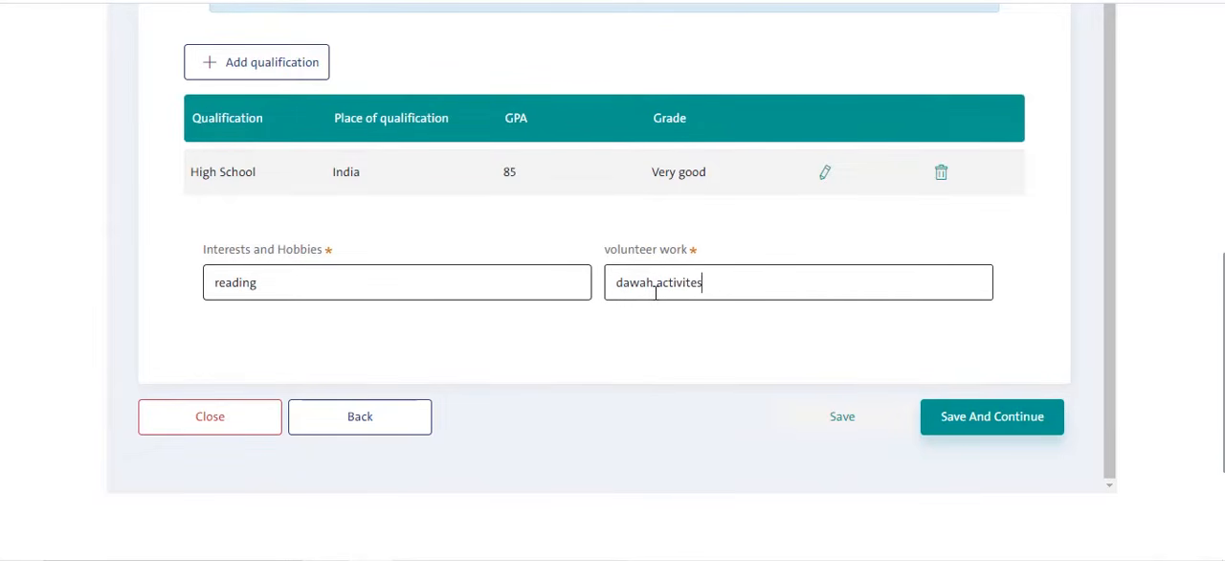
left_click(990, 419)
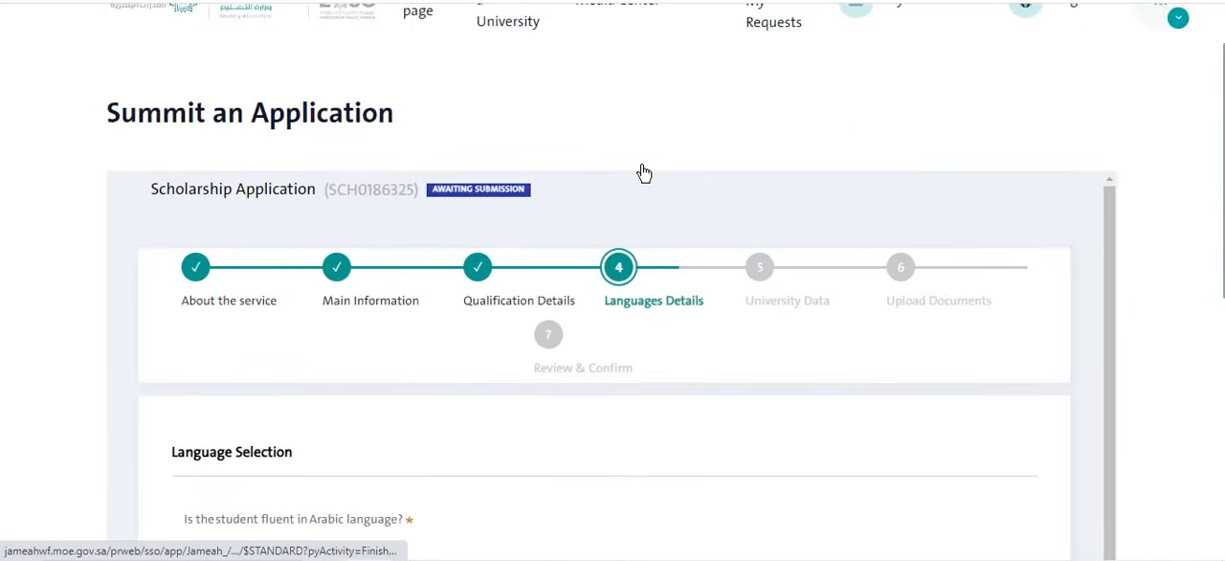
- Answer No to fluency in Arabic and Yes to knowing any other language
scroll(670, 297, "down", 2)
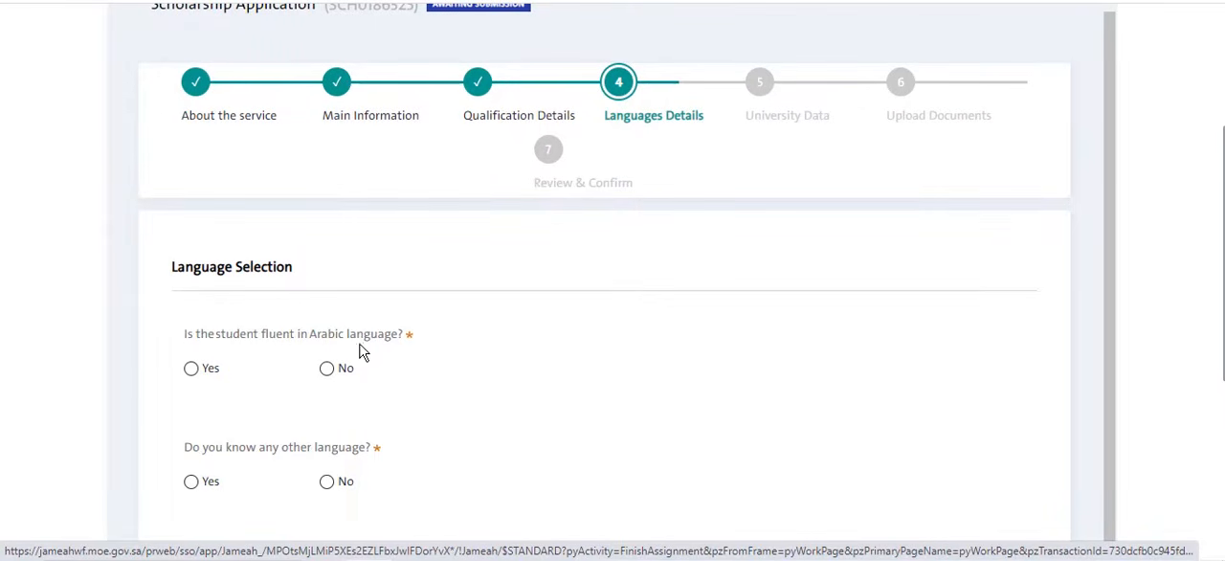
left_click(331, 370)
scroll(427, 356, "down", 1)
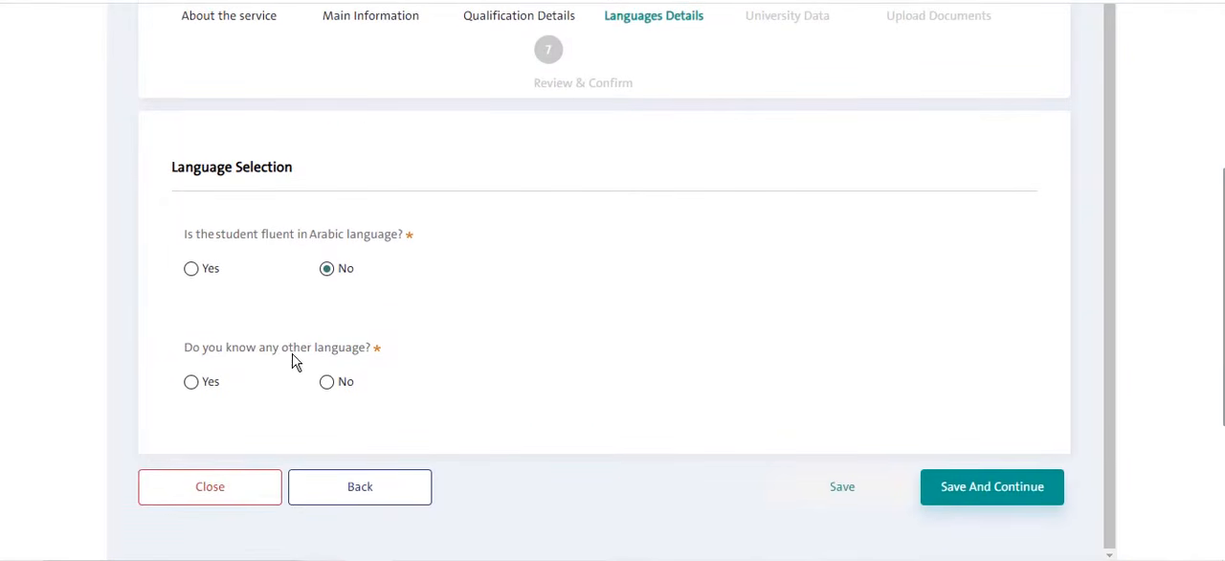
left_click(195, 383)
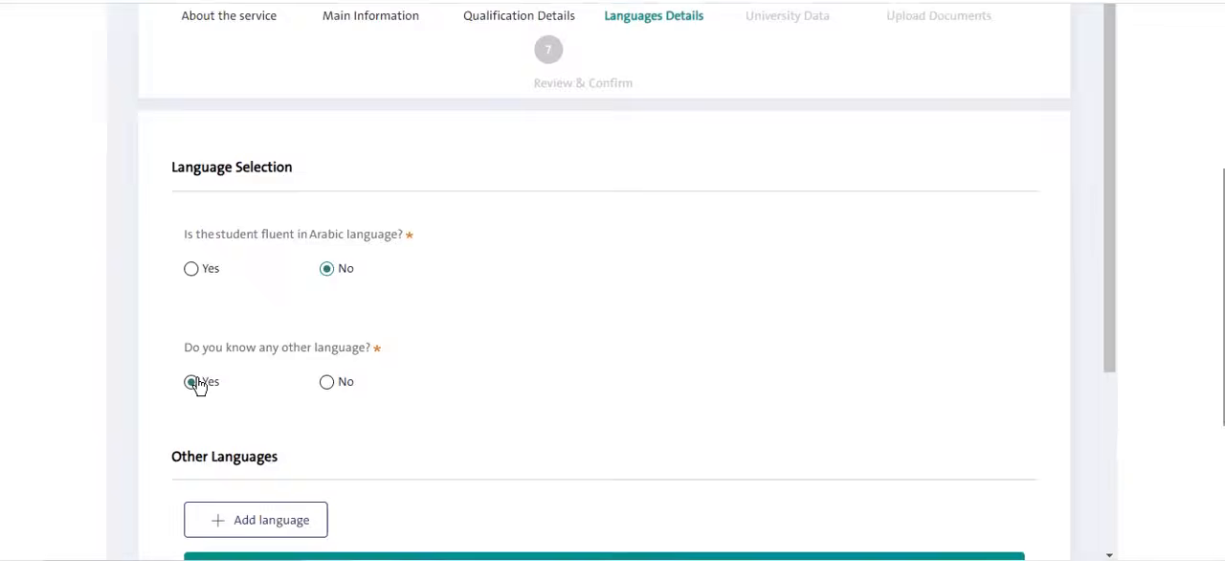
- Add English (الإنجليزية) as another known language, with Unregistered as the English language level test
scroll(290, 397, "down", 2)
left_click(306, 348)
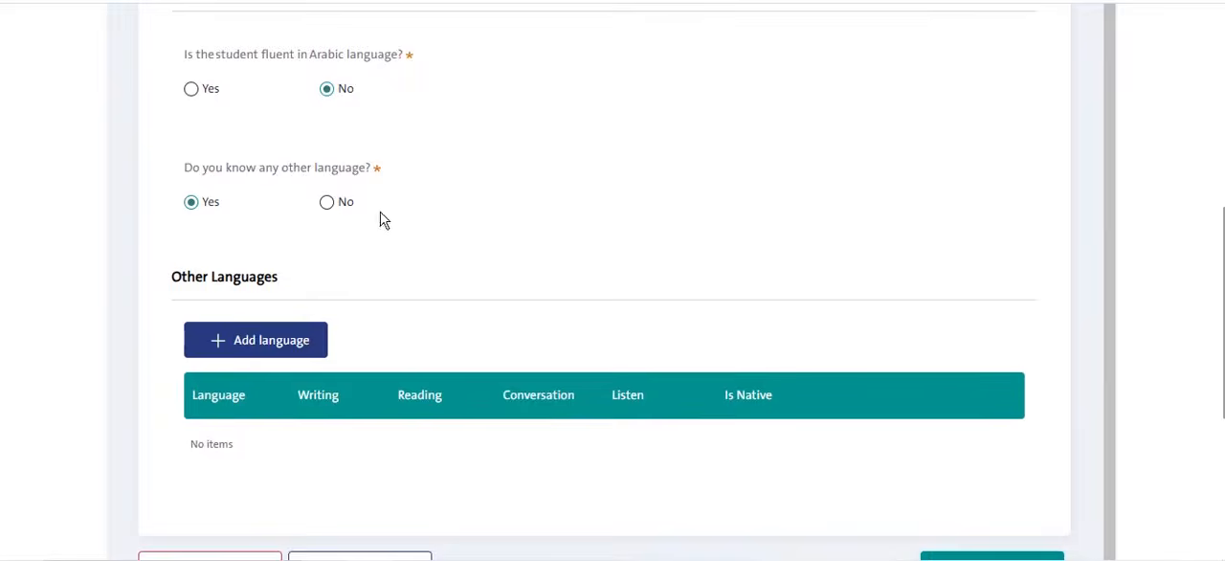
scroll(410, 125, "up", 2)
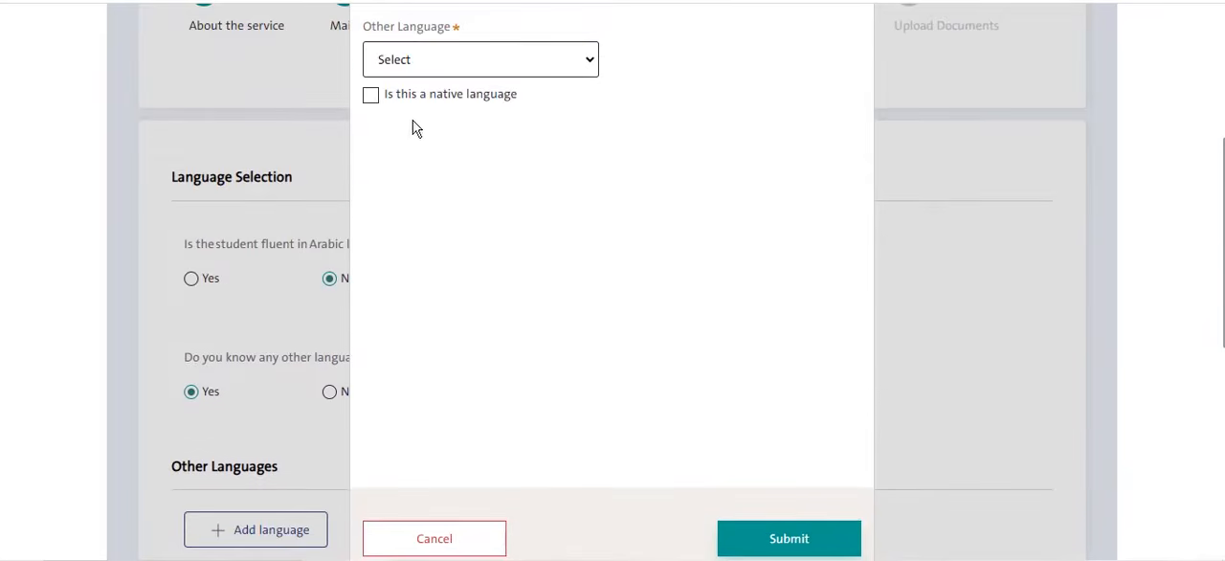
left_click(466, 60)
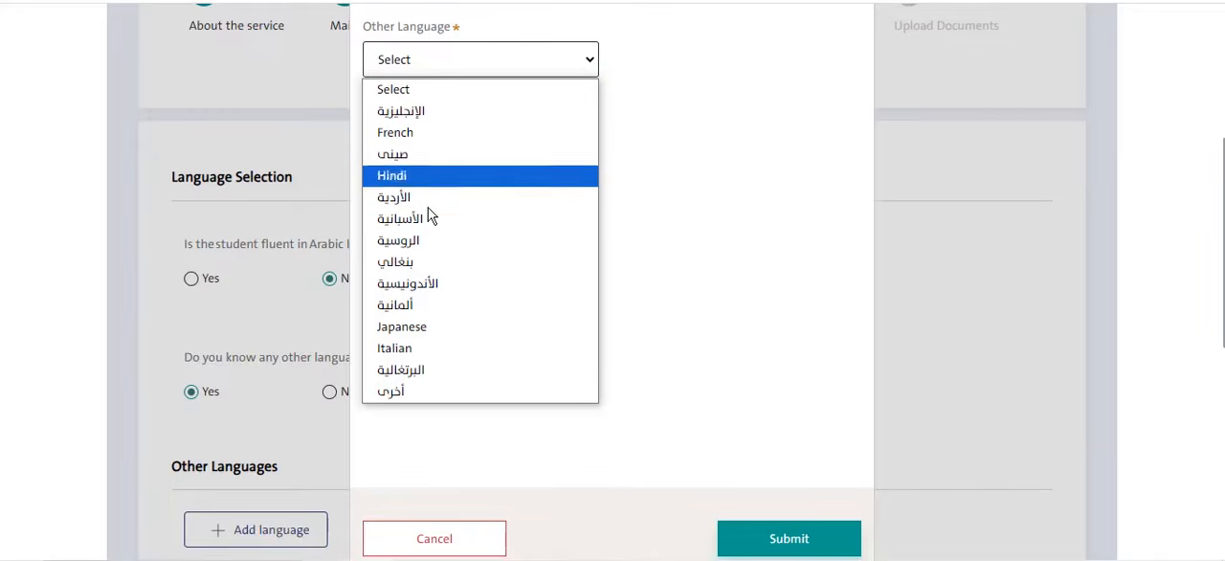
left_click(407, 112)
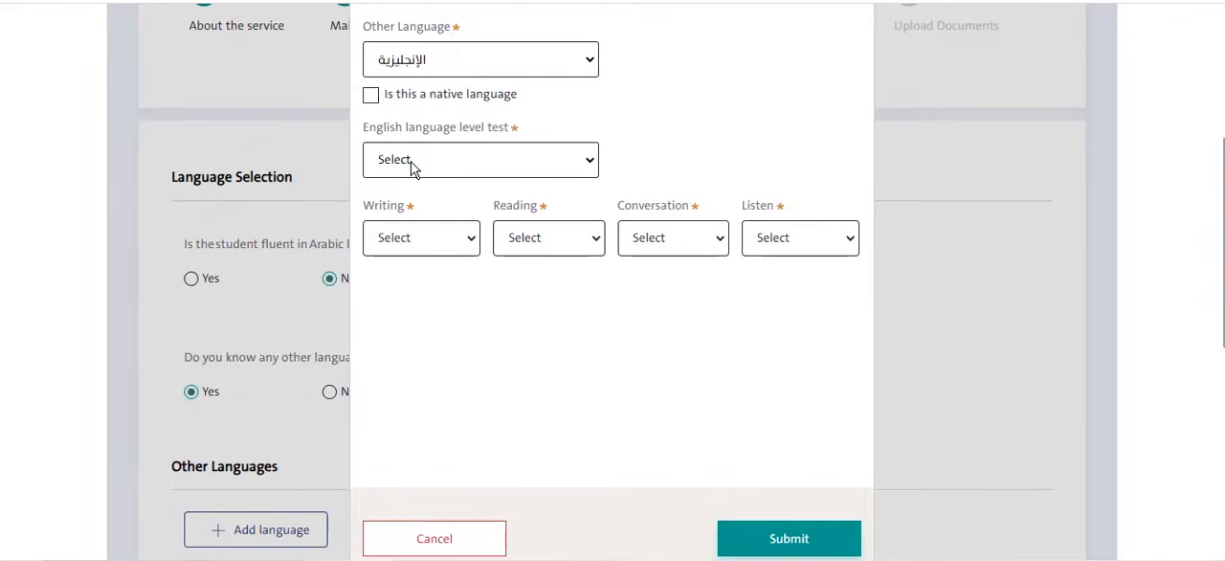
left_click(414, 168)
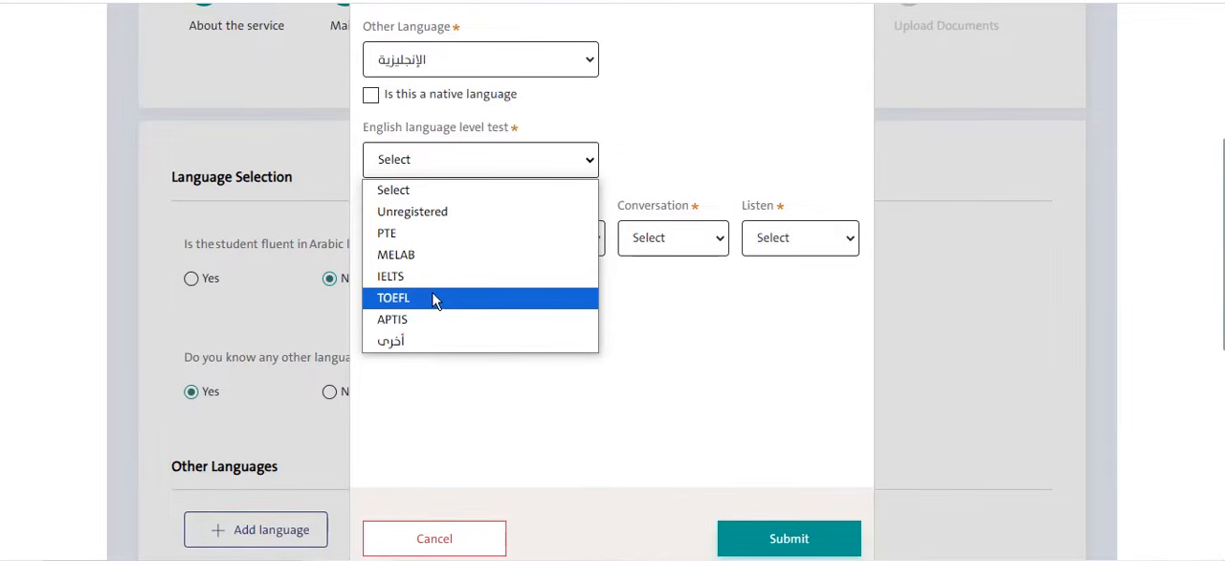
left_click(436, 218)
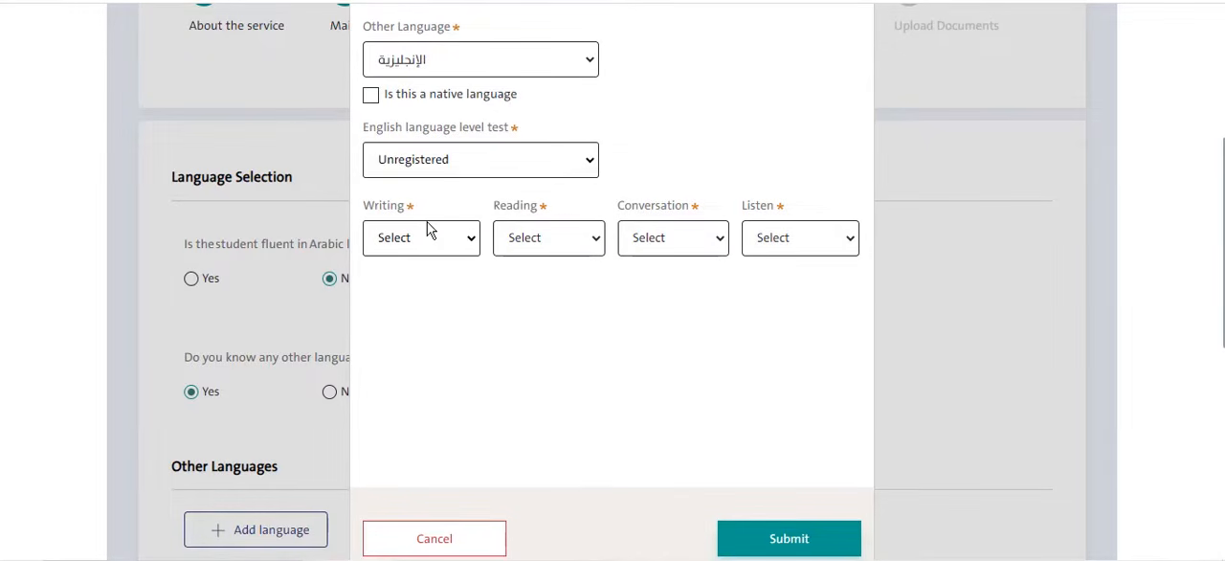
- Set writing, reading, conversation and listening for English to Advanced, and submit the language
left_click(426, 245)
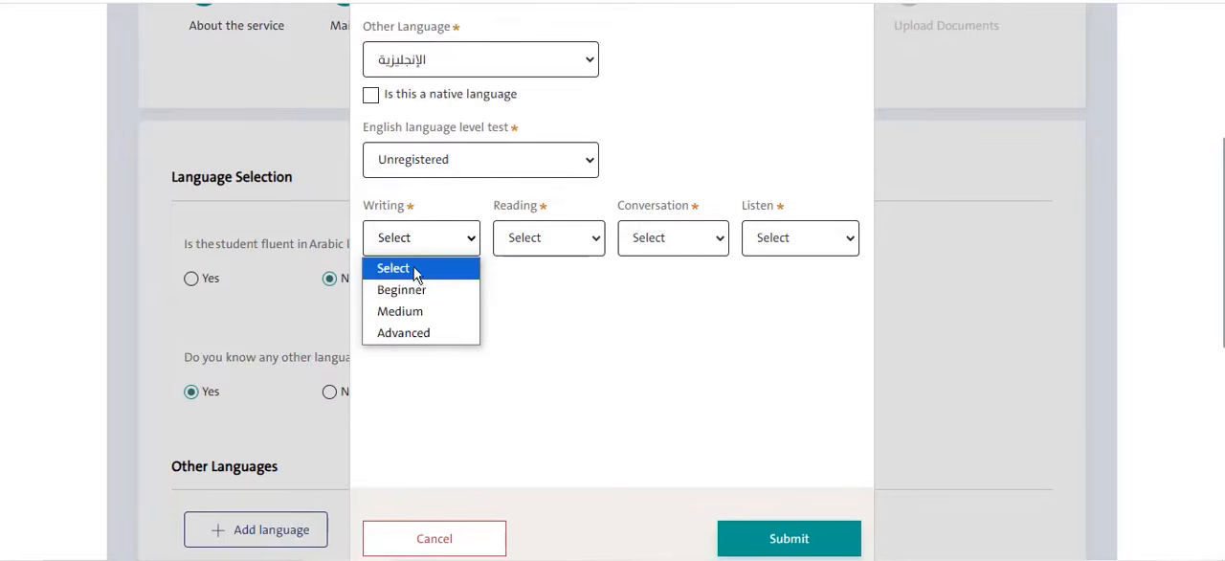
left_click(419, 332)
left_click(549, 239)
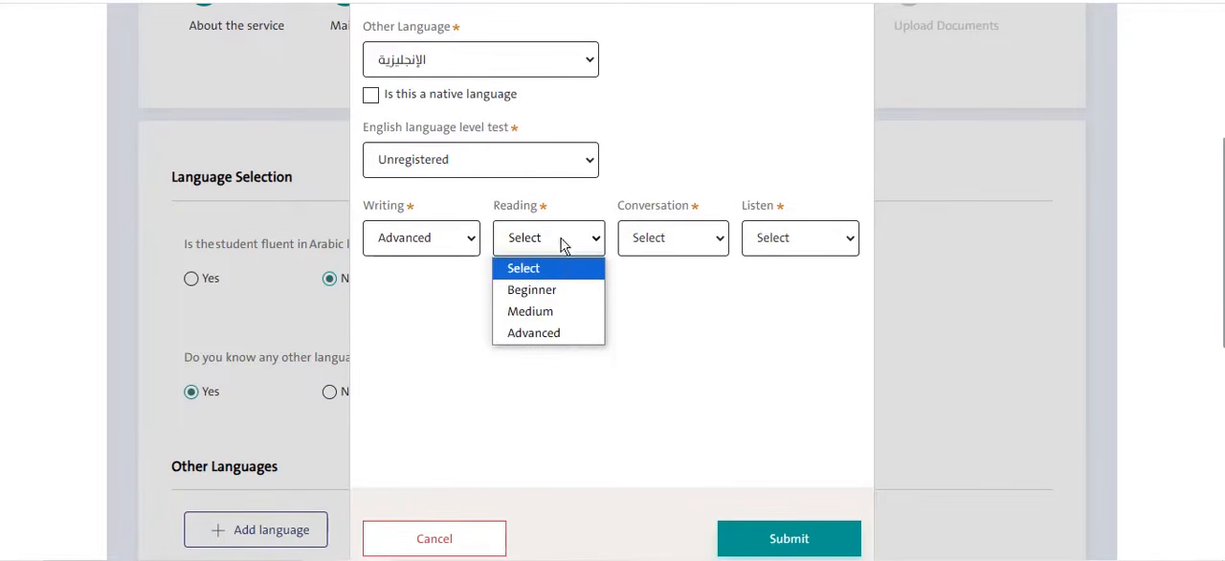
left_click(544, 331)
left_click(632, 238)
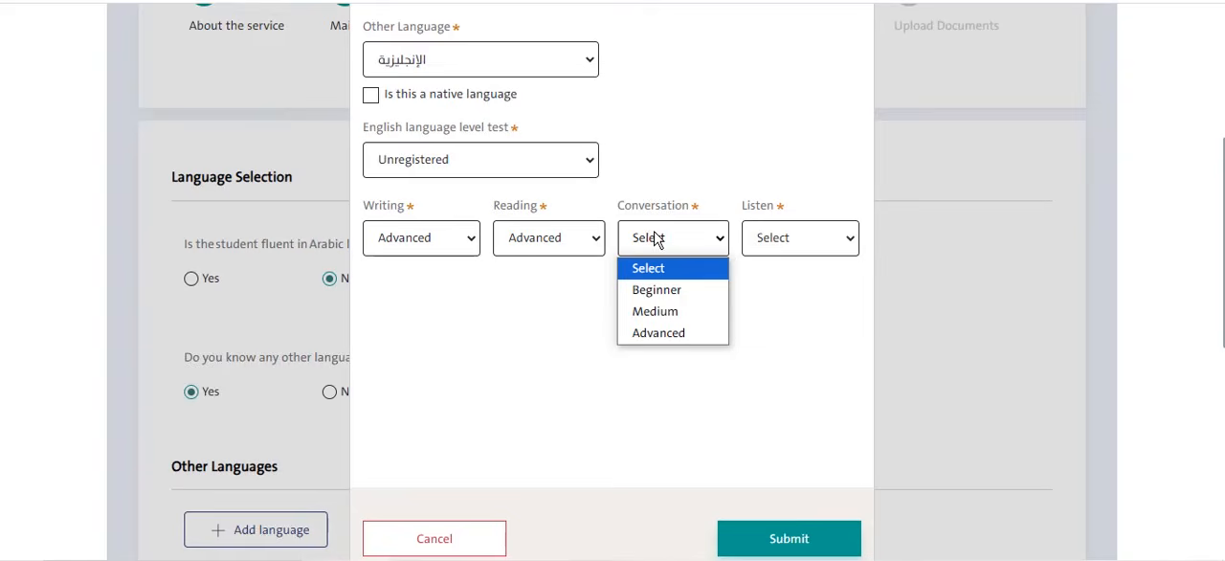
left_click(651, 333)
left_click(763, 243)
left_click(782, 332)
scroll(756, 383, "down", 1)
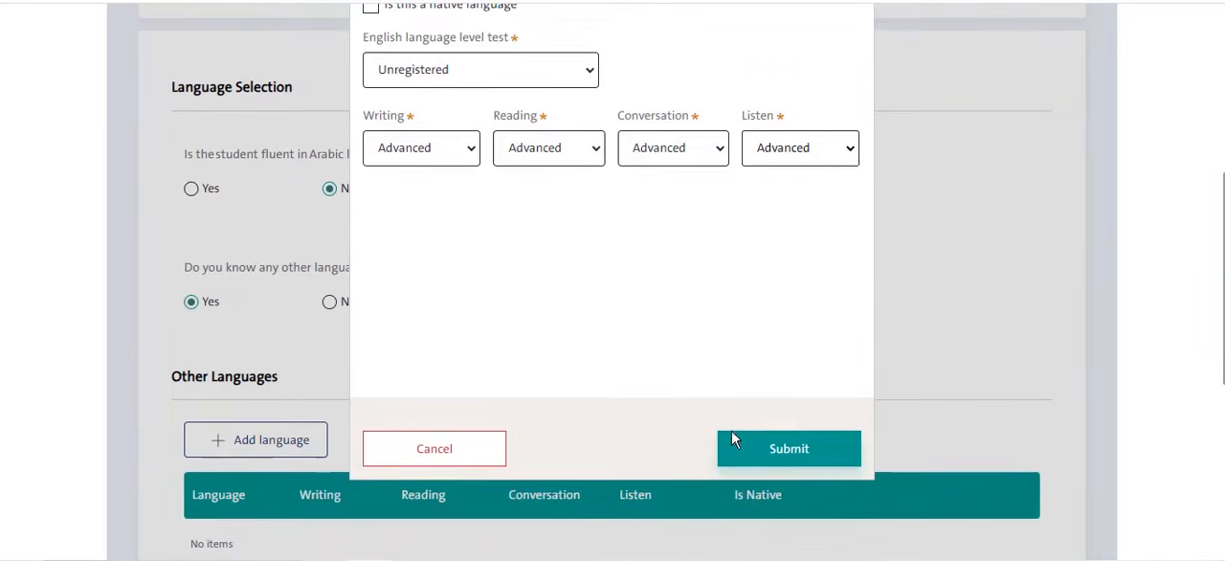
left_click(738, 432)
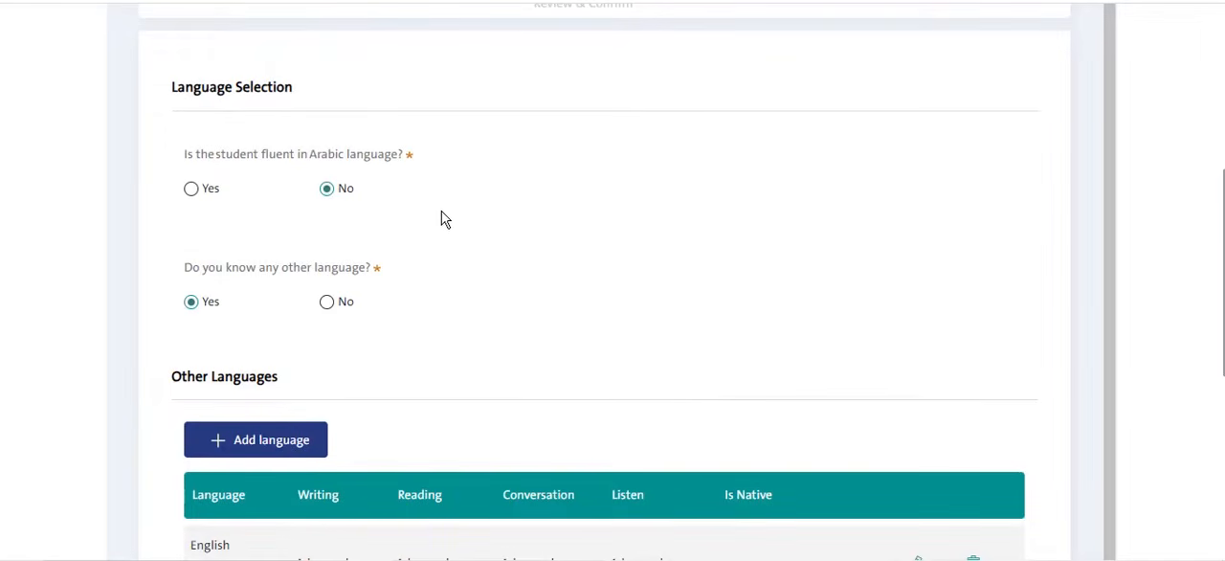
- Save the language details and continue to the university data stage
scroll(444, 214, "down", 1)
scroll(346, 368, "down", 1)
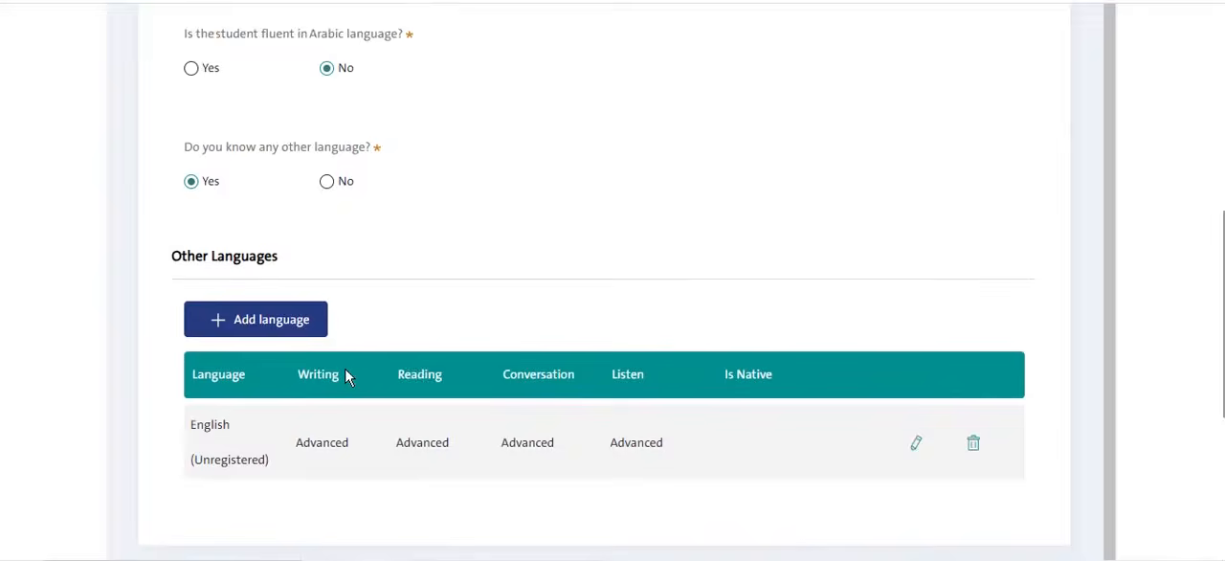
scroll(345, 375, "down", 1)
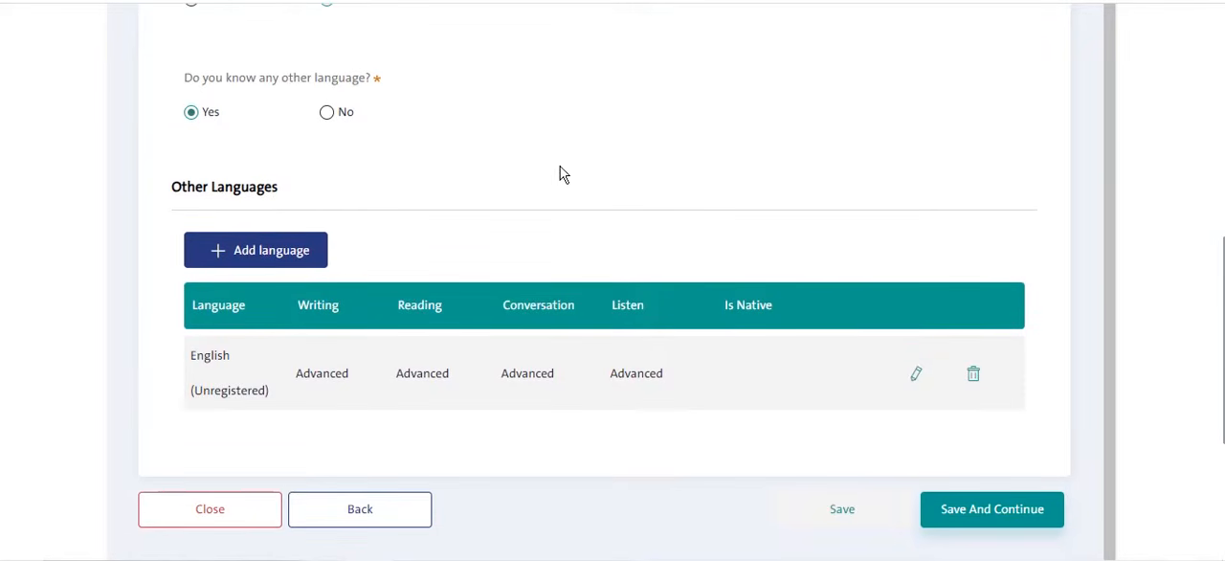
scroll(650, 173, "down", 1)
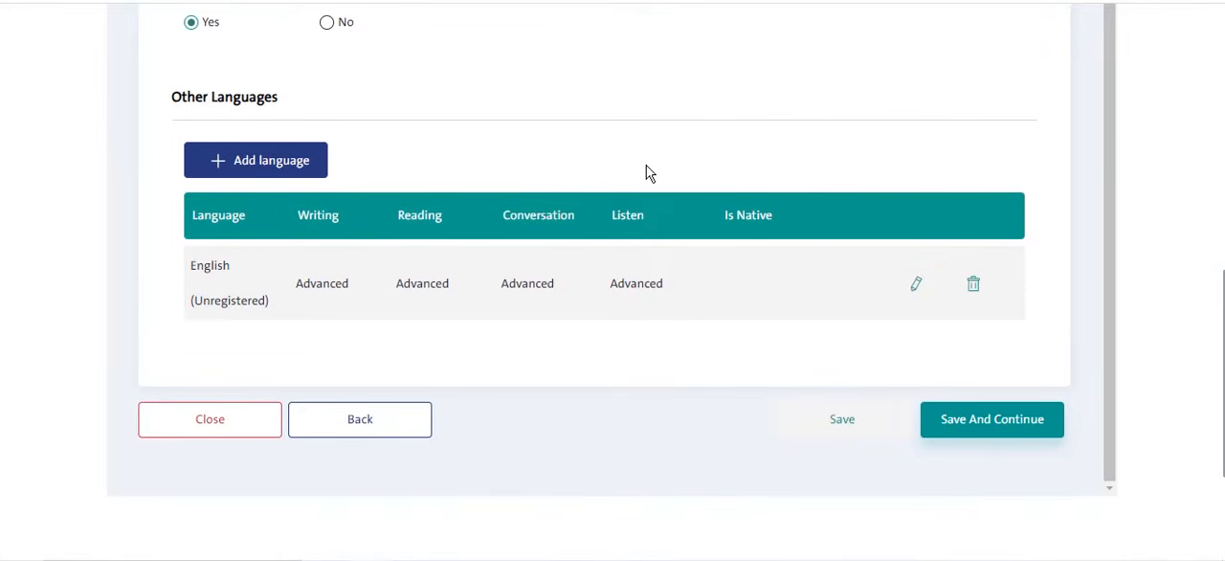
left_click(972, 434)
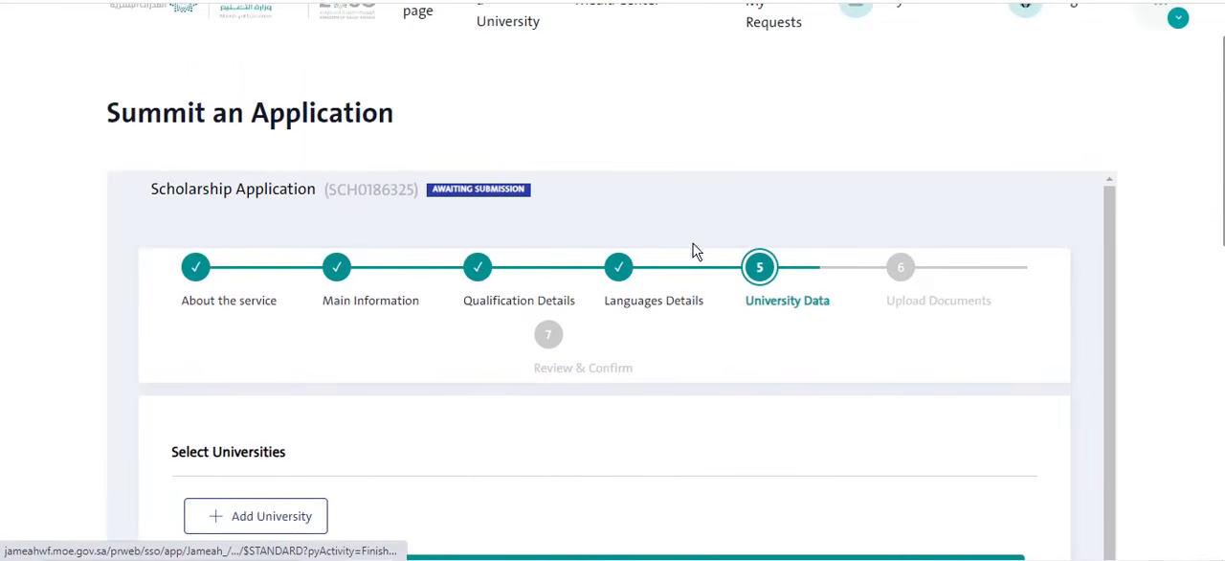
- Start a new university entry and choose Imam Muhammad bin Saud Islamic University
scroll(766, 292, "down", 4)
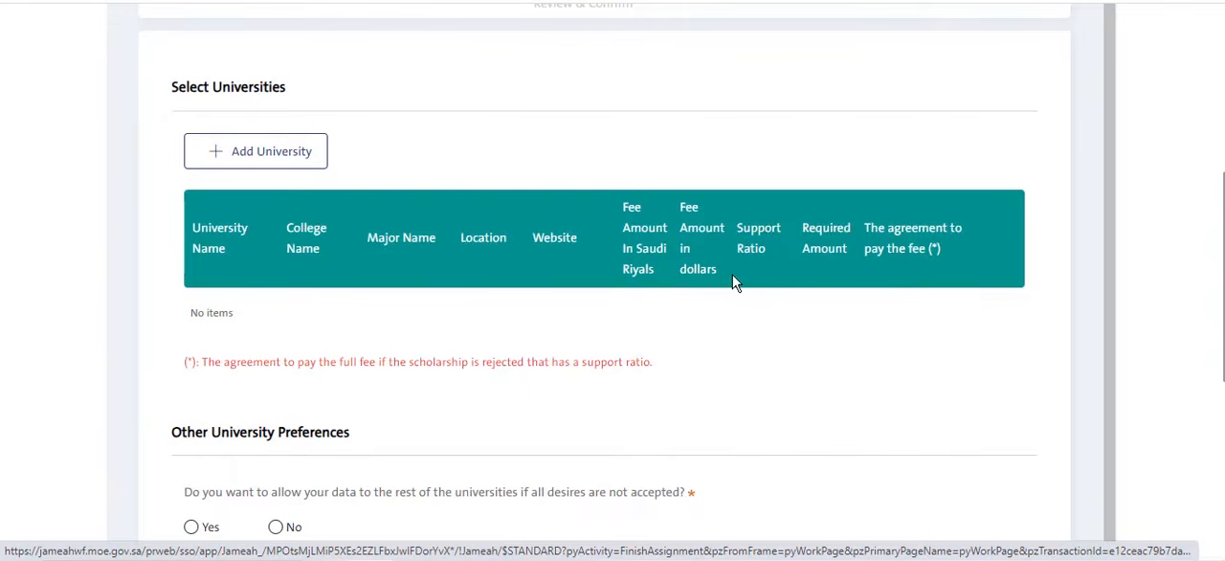
left_click(258, 168)
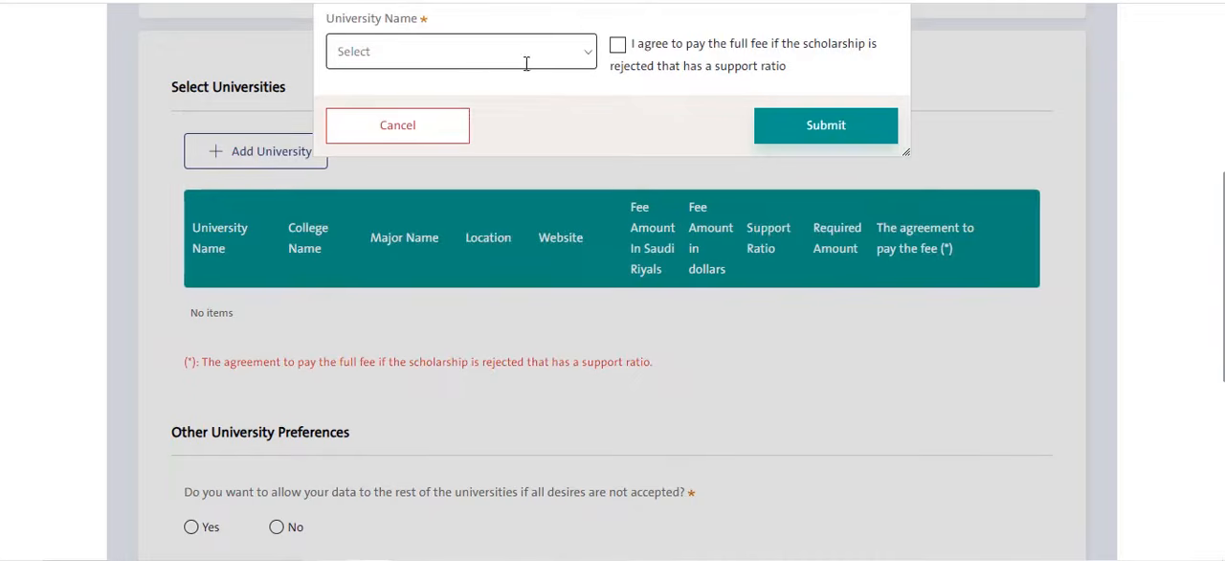
scroll(562, 95, "up", 1)
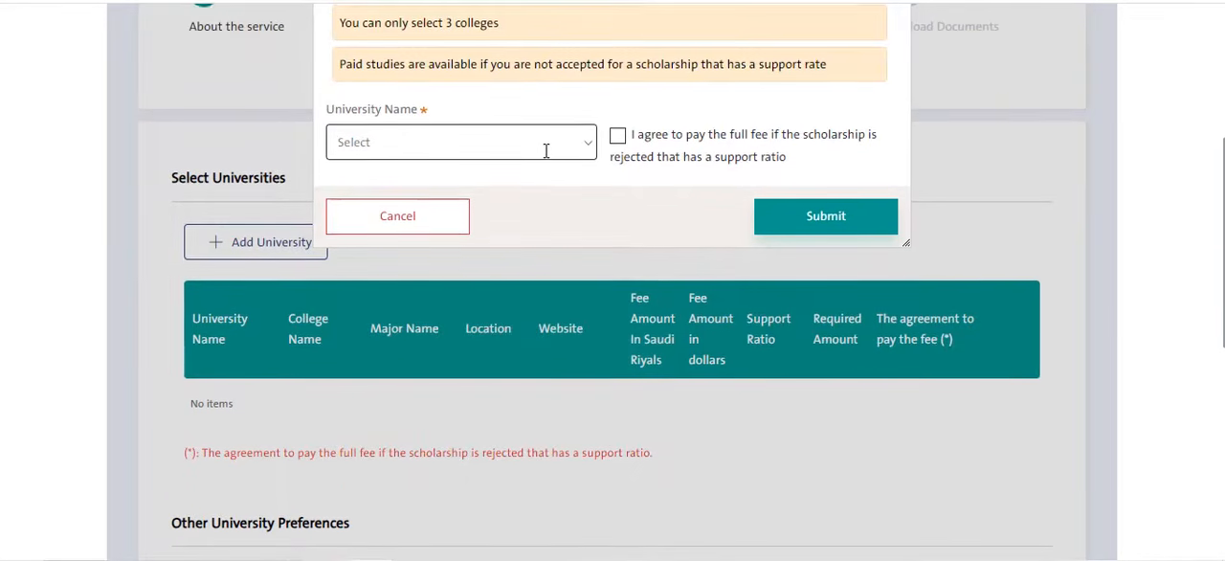
scroll(547, 148, "up", 1)
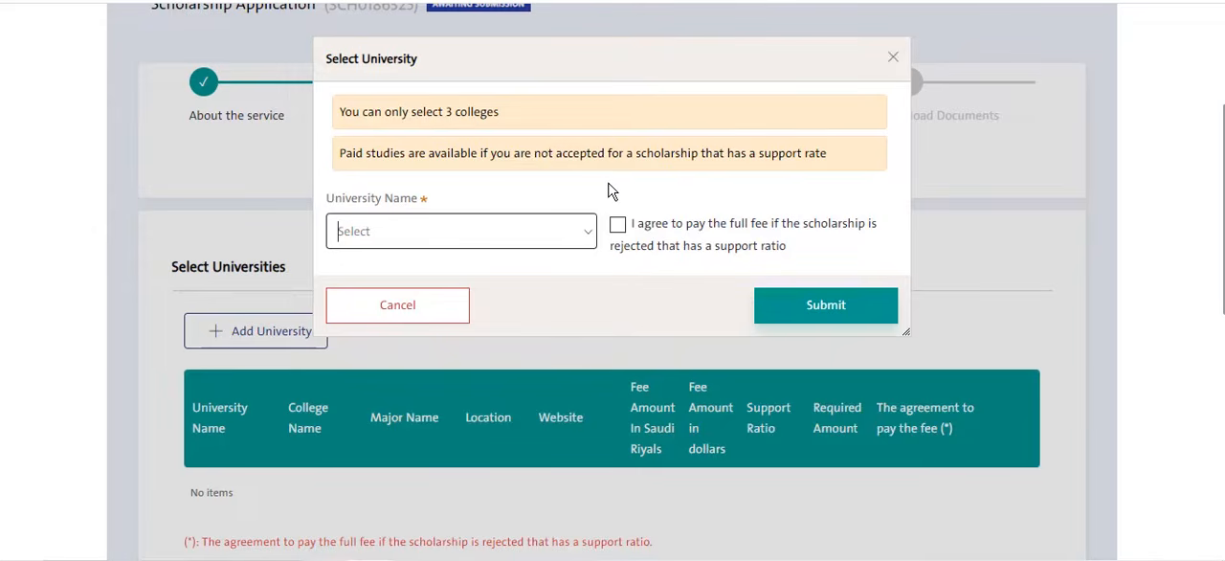
left_click(582, 238)
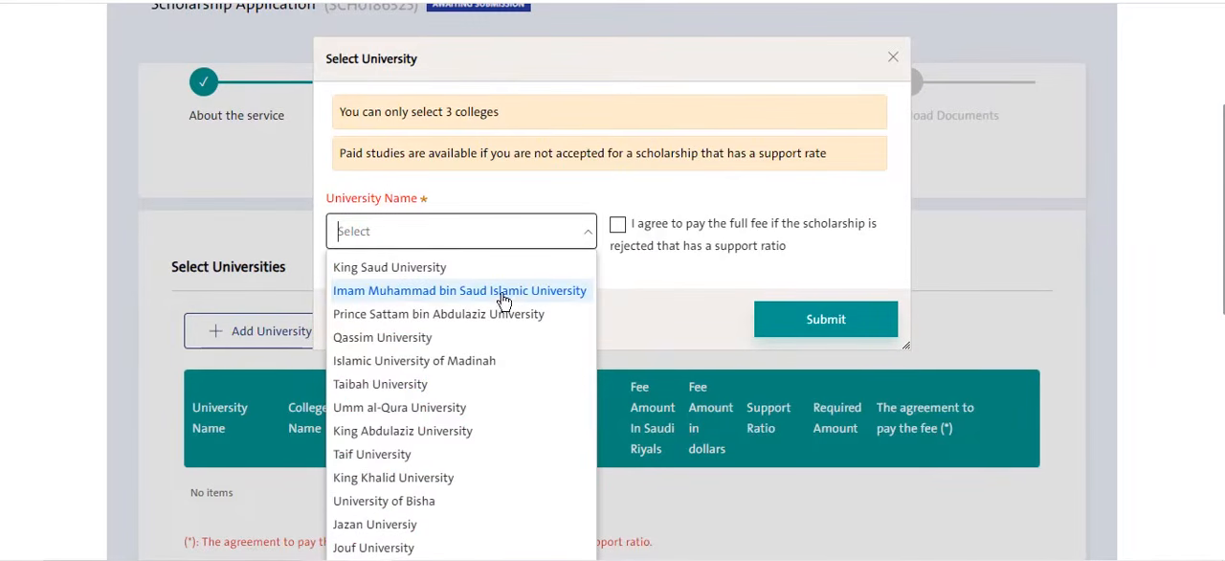
scroll(525, 359, "down", 2)
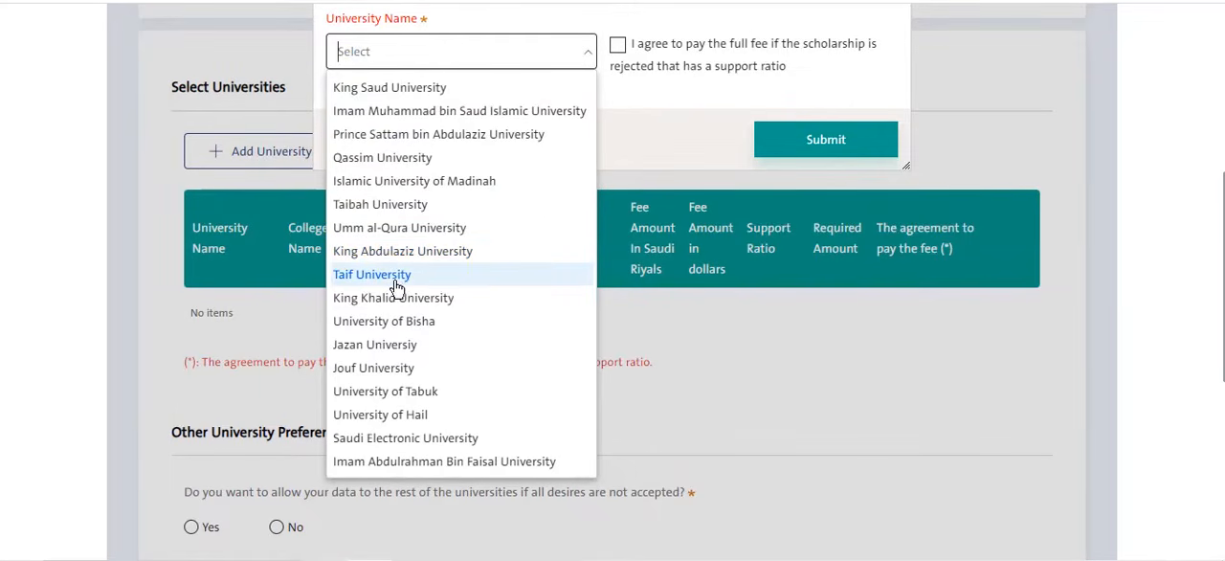
left_click(355, 119)
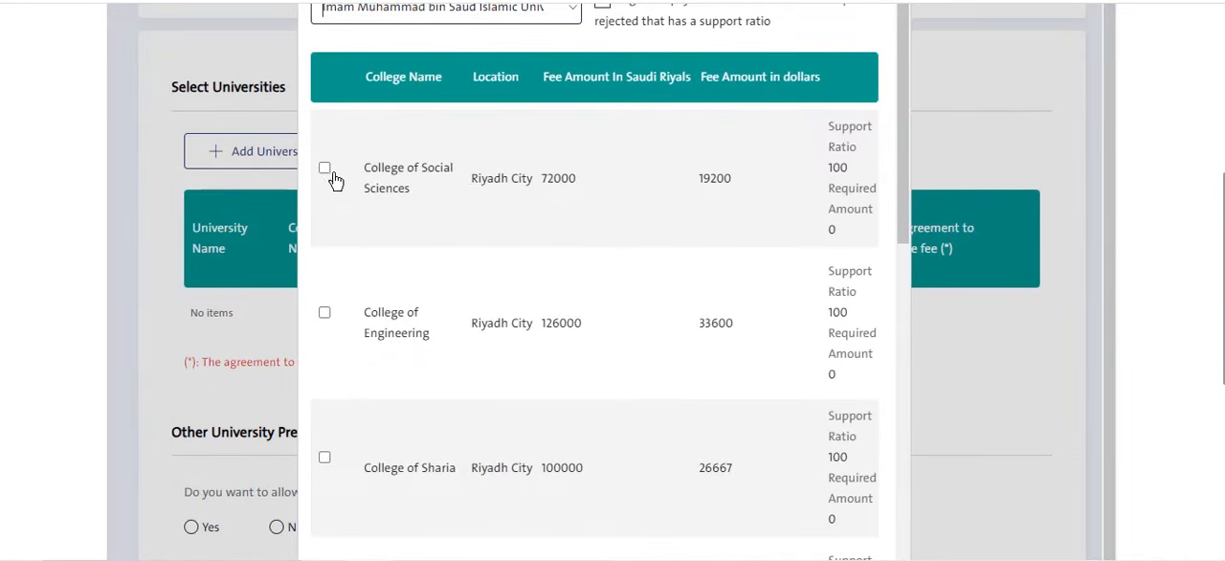
- Select the College of Sharia, College of Fundamentals of Religion and College of Arabic Language, and submit the university choice
scroll(365, 303, "down", 2)
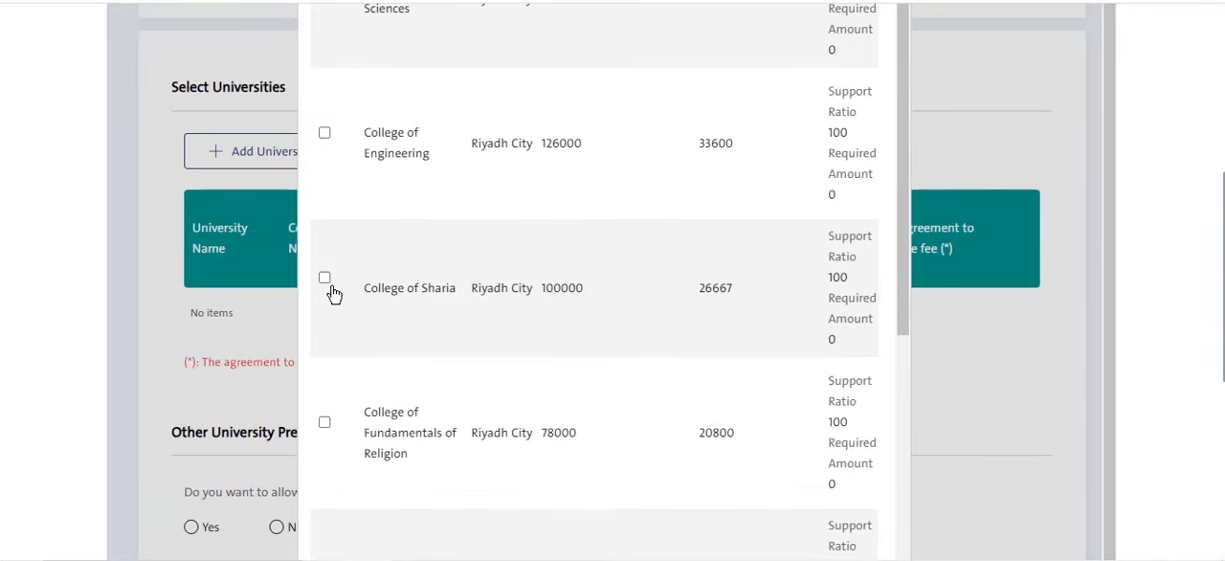
left_click(324, 279)
scroll(629, 284, "up", 1)
scroll(629, 284, "up", 3)
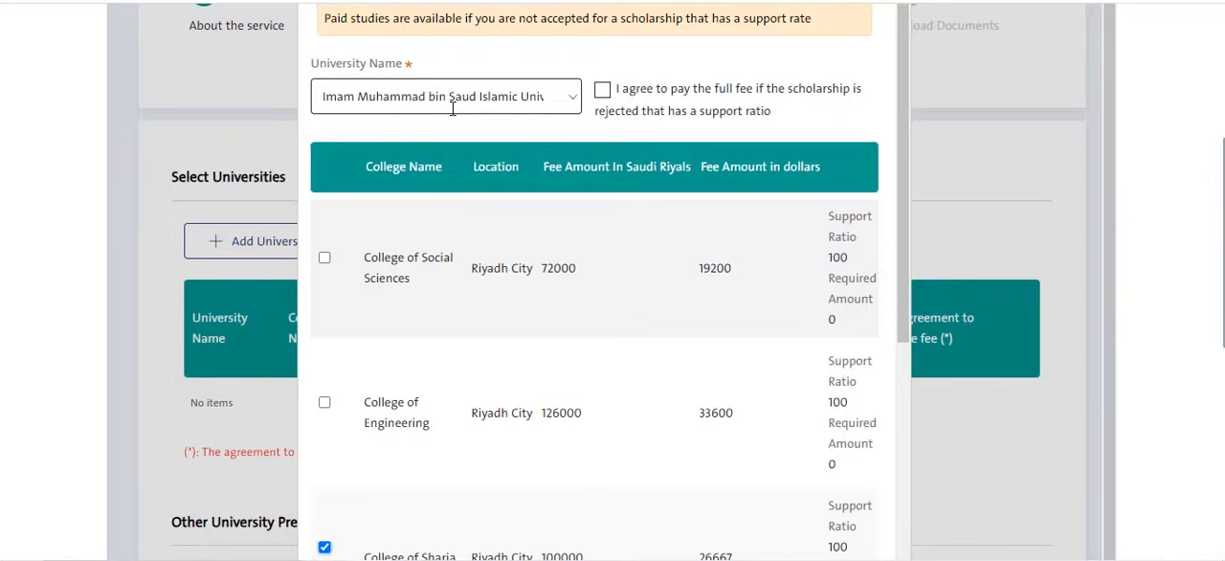
scroll(479, 255, "down", 3)
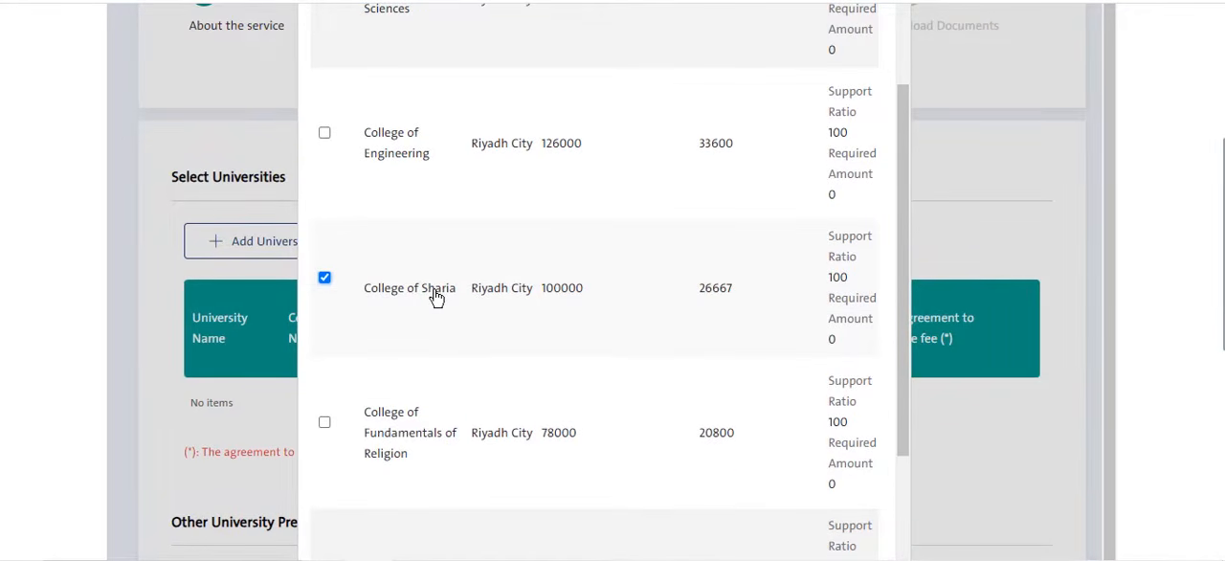
scroll(437, 298, "down", 1)
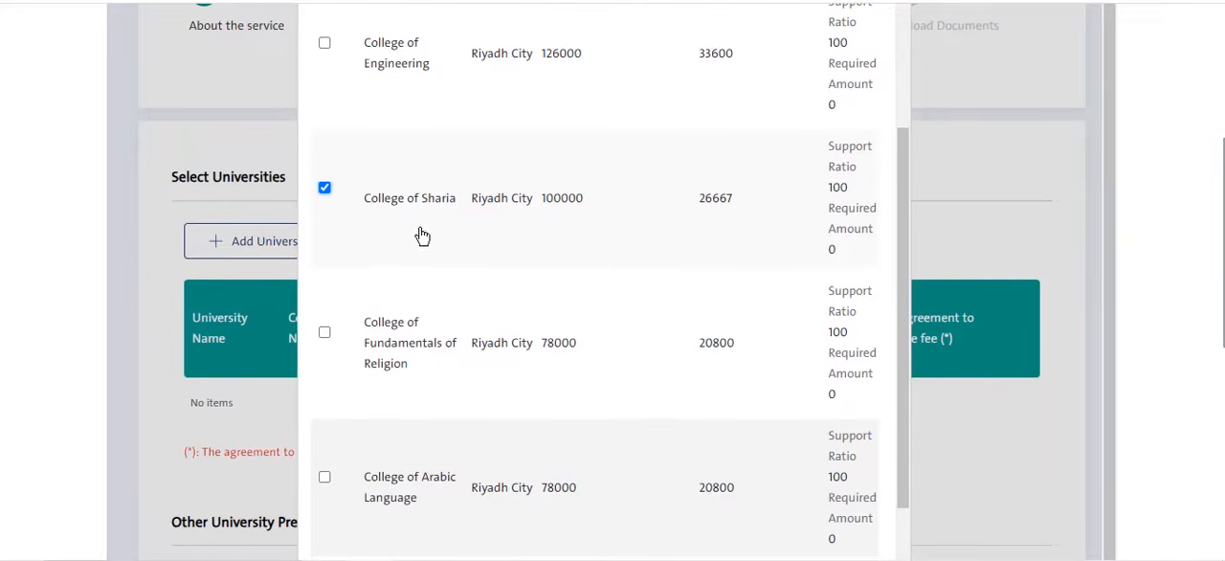
left_click(325, 333)
scroll(383, 306, "down", 3)
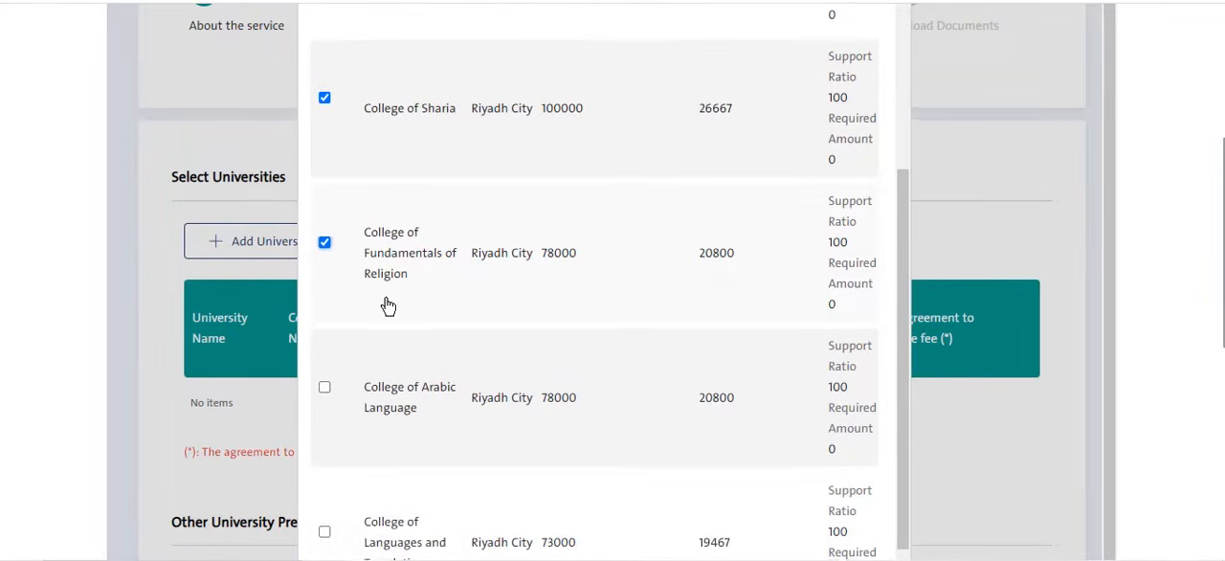
left_click(325, 207)
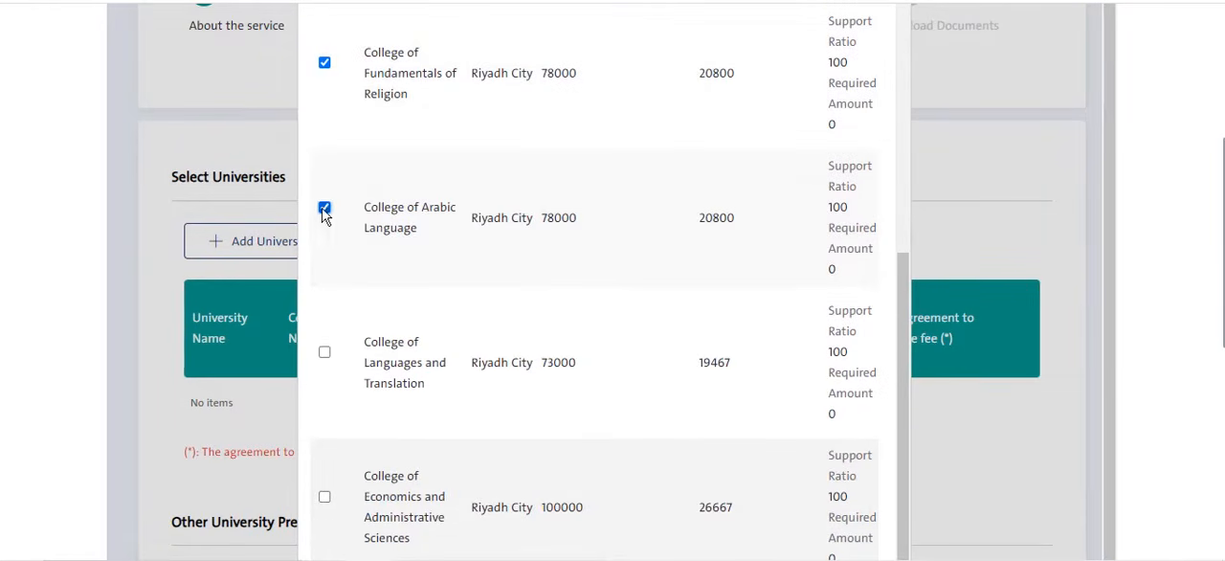
scroll(459, 211, "down", 3)
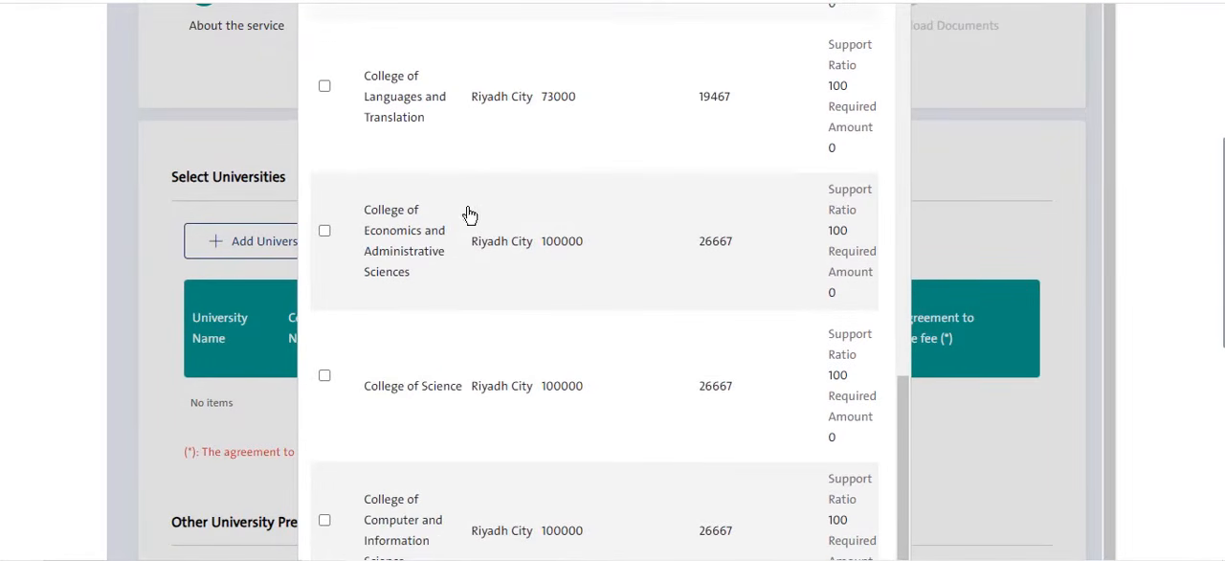
scroll(957, 402, "down", 5)
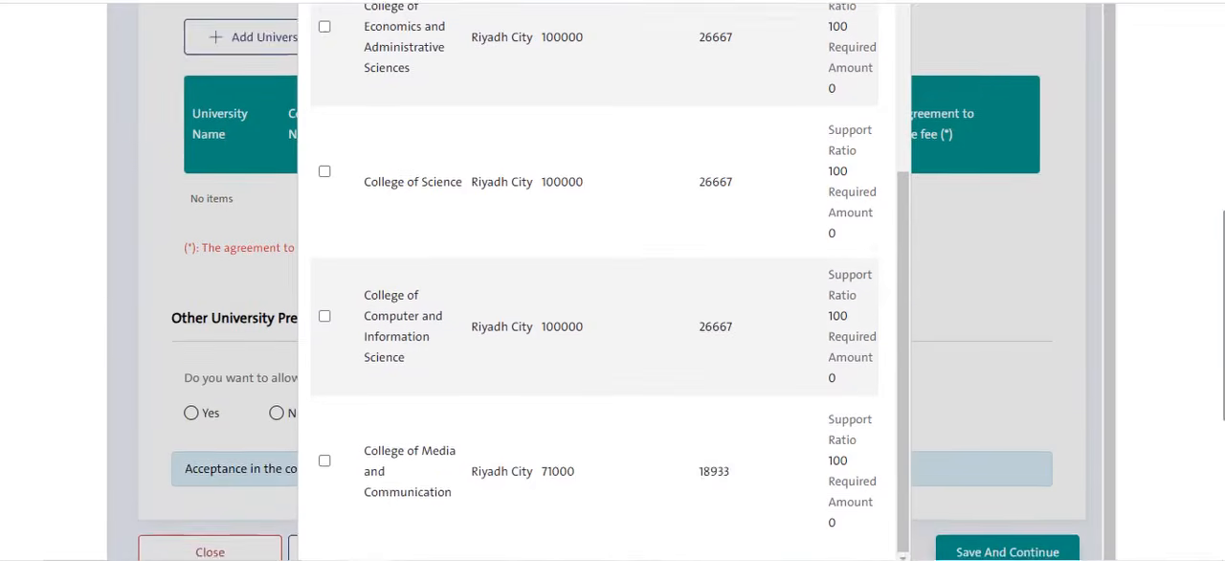
left_click(780, 357)
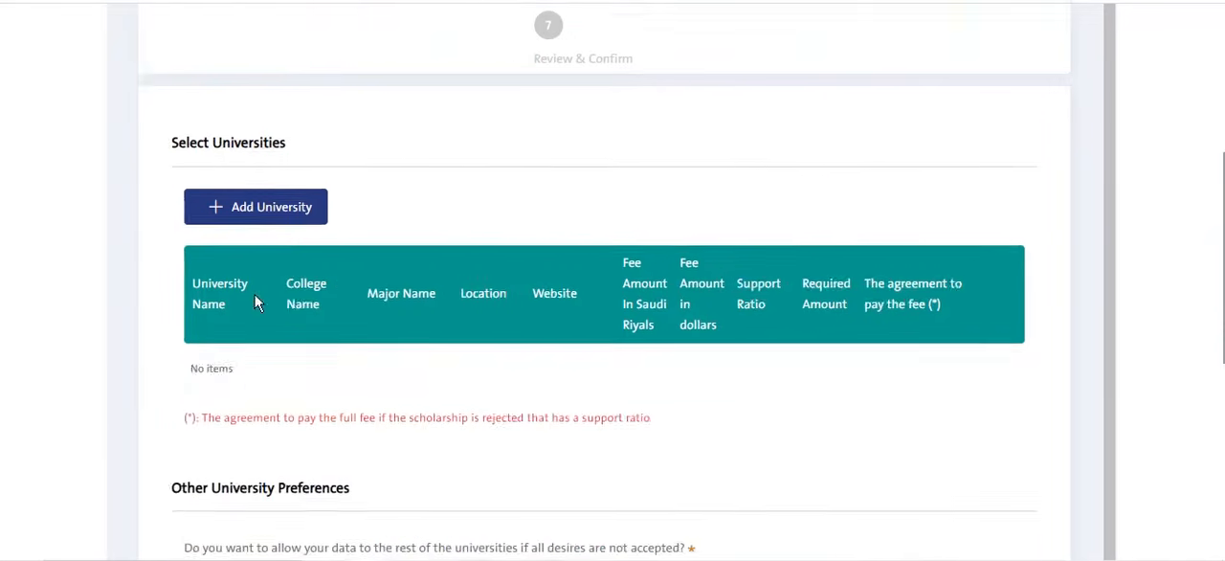
- Start another university entry and choose Islamic University of Madinah as the university
scroll(498, 296, "down", 3)
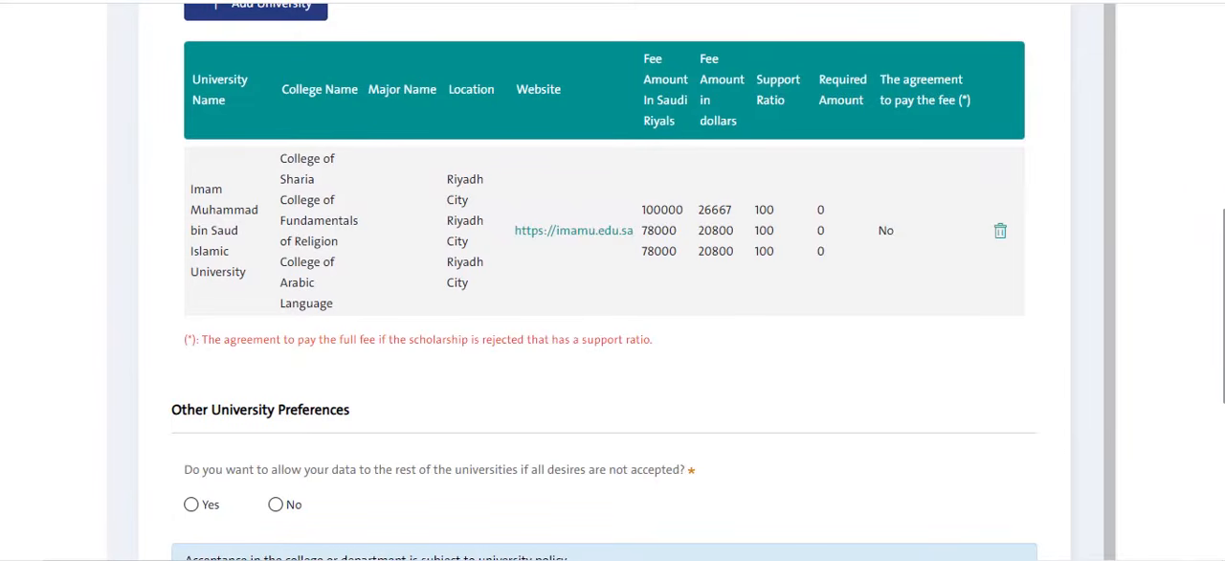
scroll(600, 283, "up", 1)
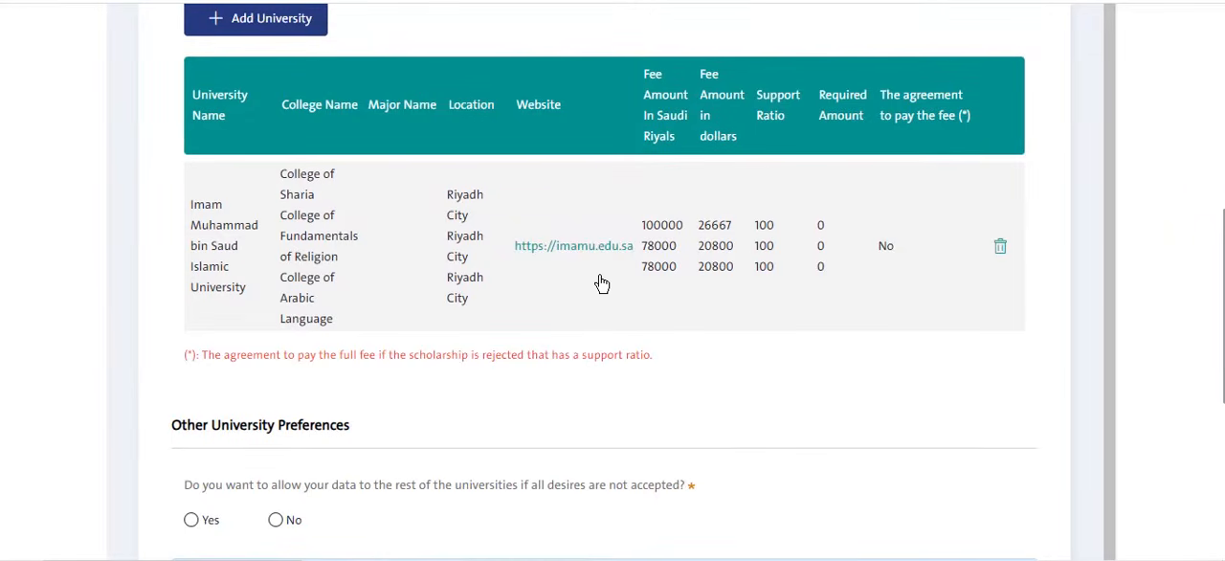
scroll(383, 201, "up", 2)
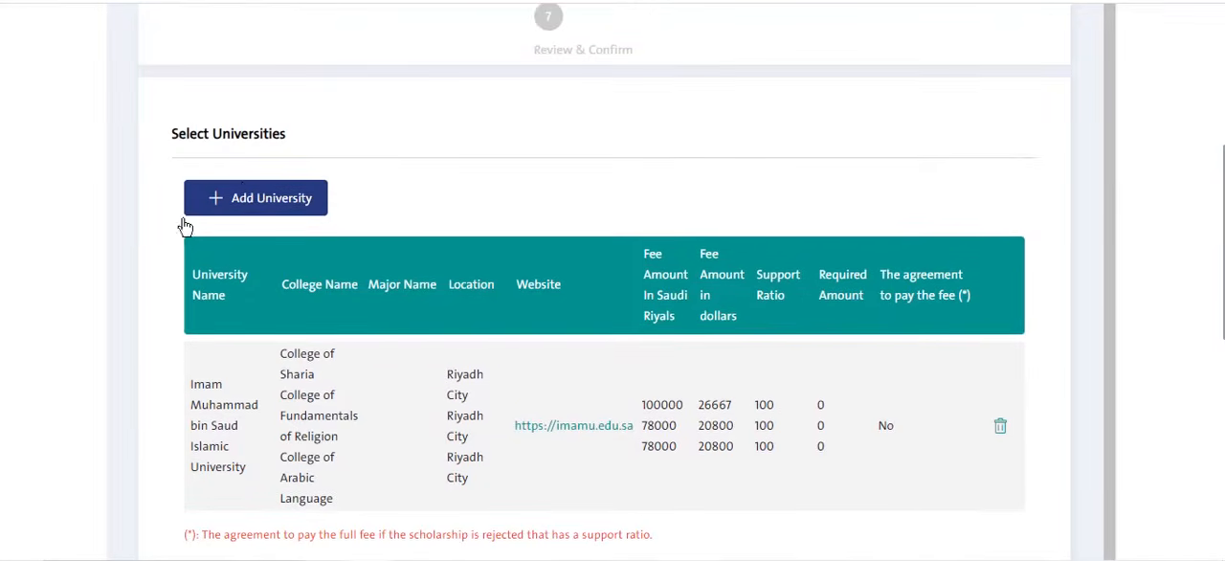
left_click(245, 204)
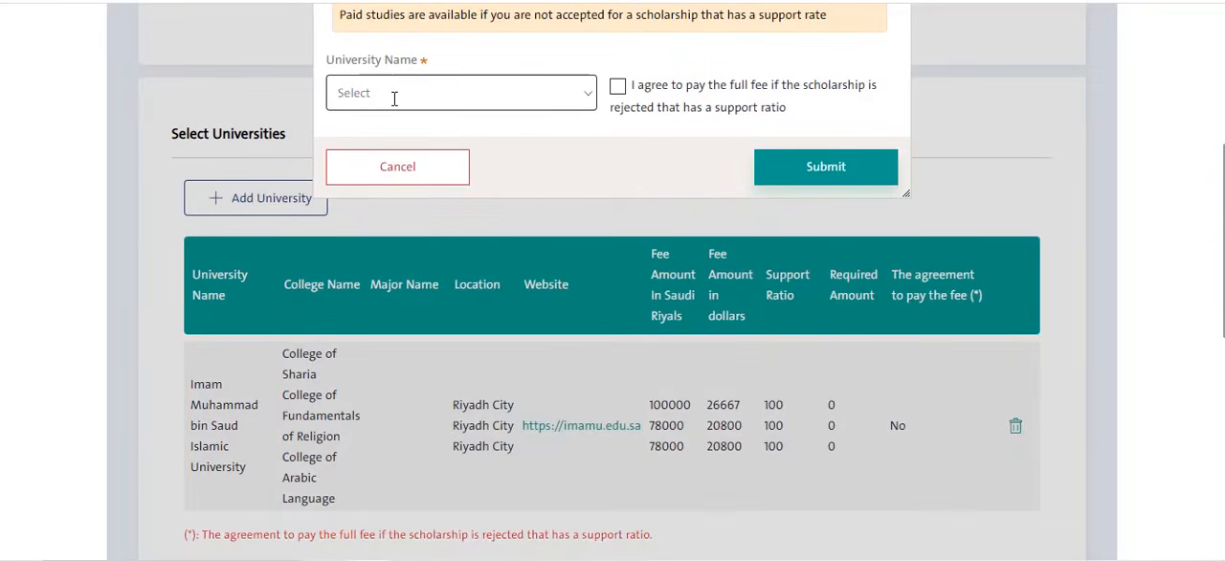
left_click(583, 99)
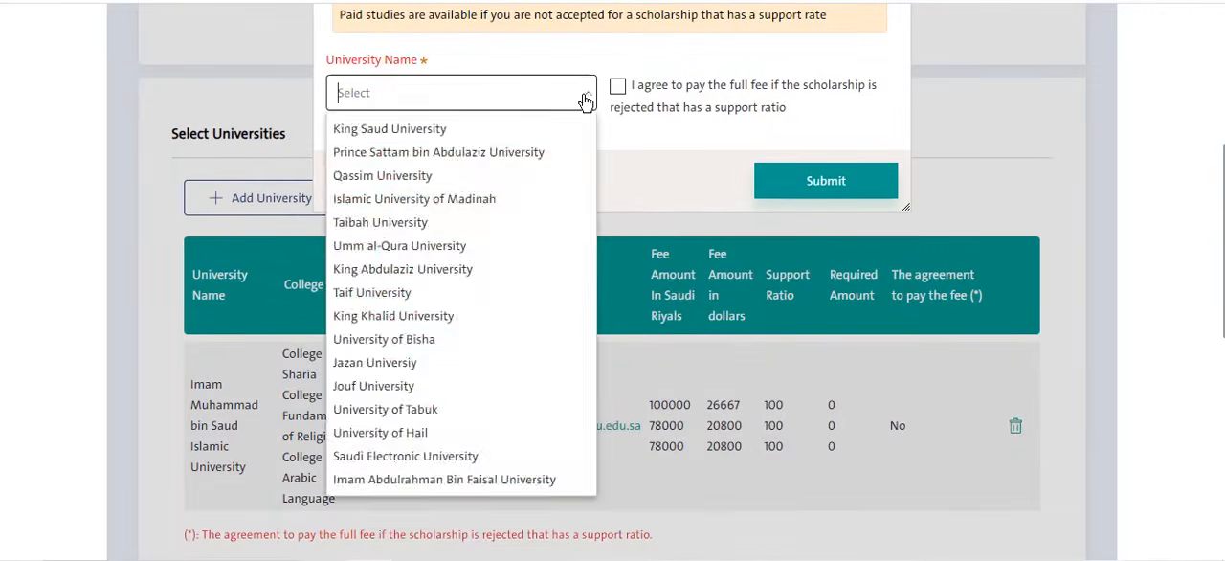
left_click(586, 101)
left_click(586, 102)
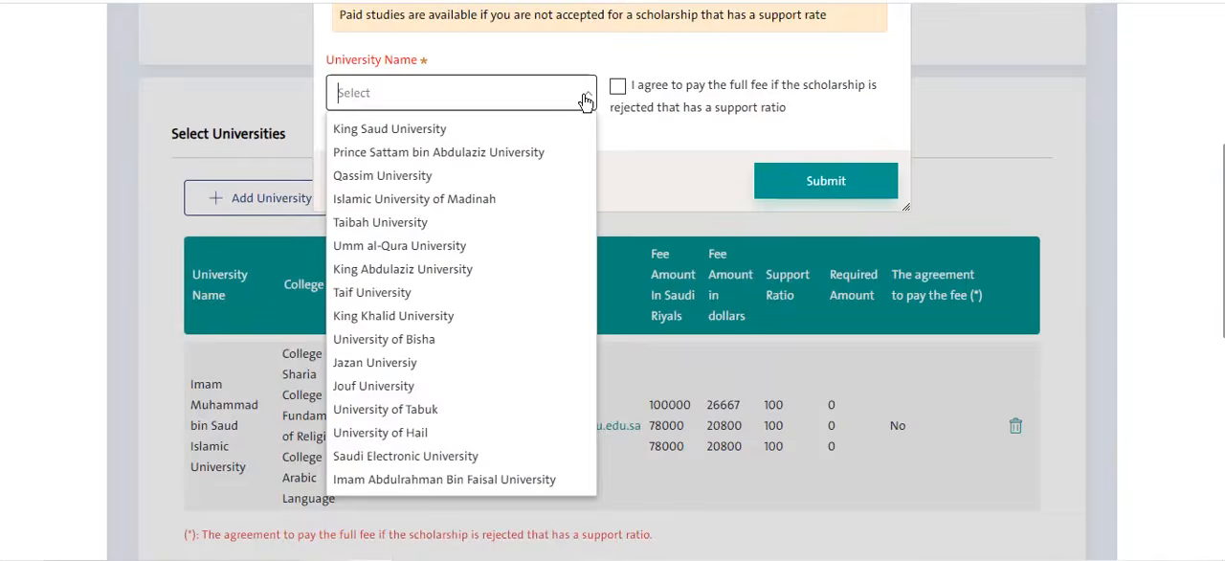
left_click(463, 205)
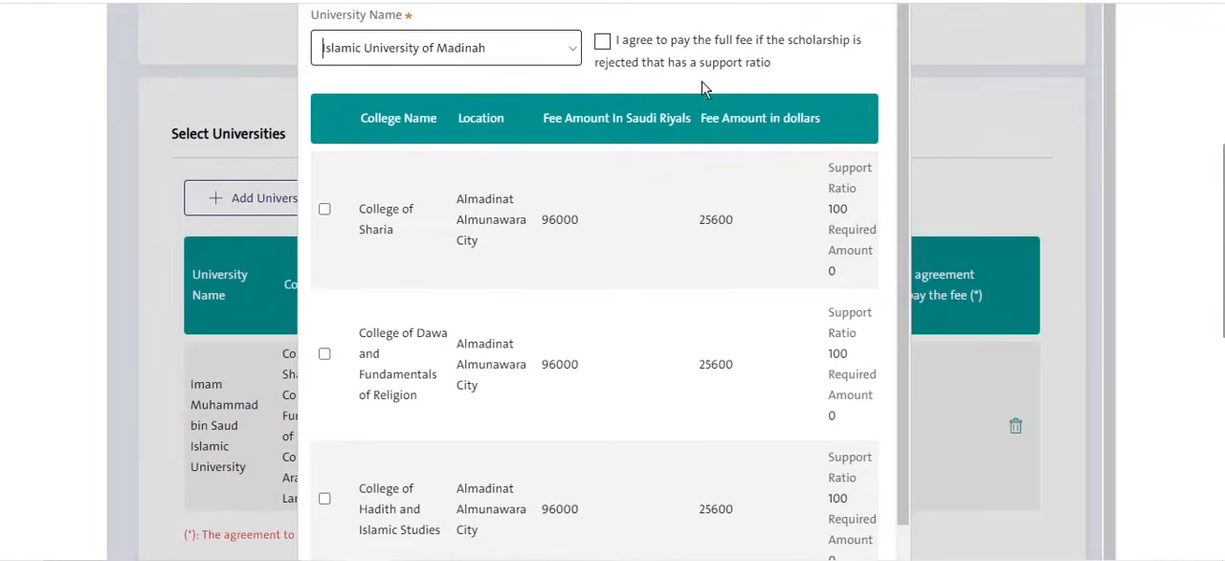
- Select the College of Sharia, College of Dawa and Fundamentals of Religion and College of Hadith and Islamic Studies, and submit the choice
scroll(438, 192, "down", 1)
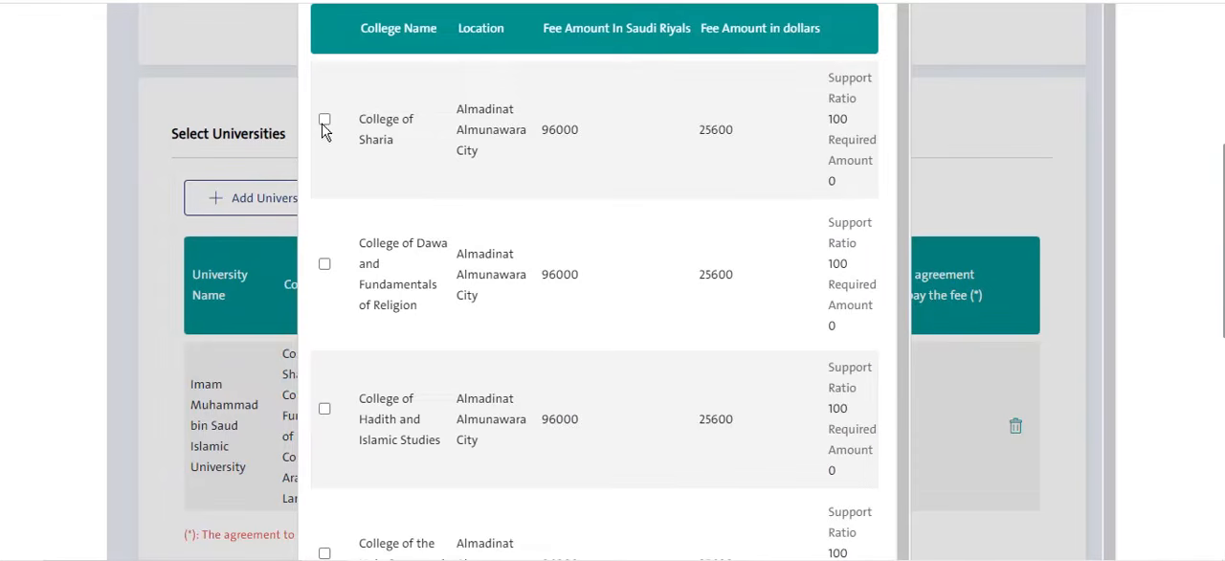
scroll(377, 274, "down", 1)
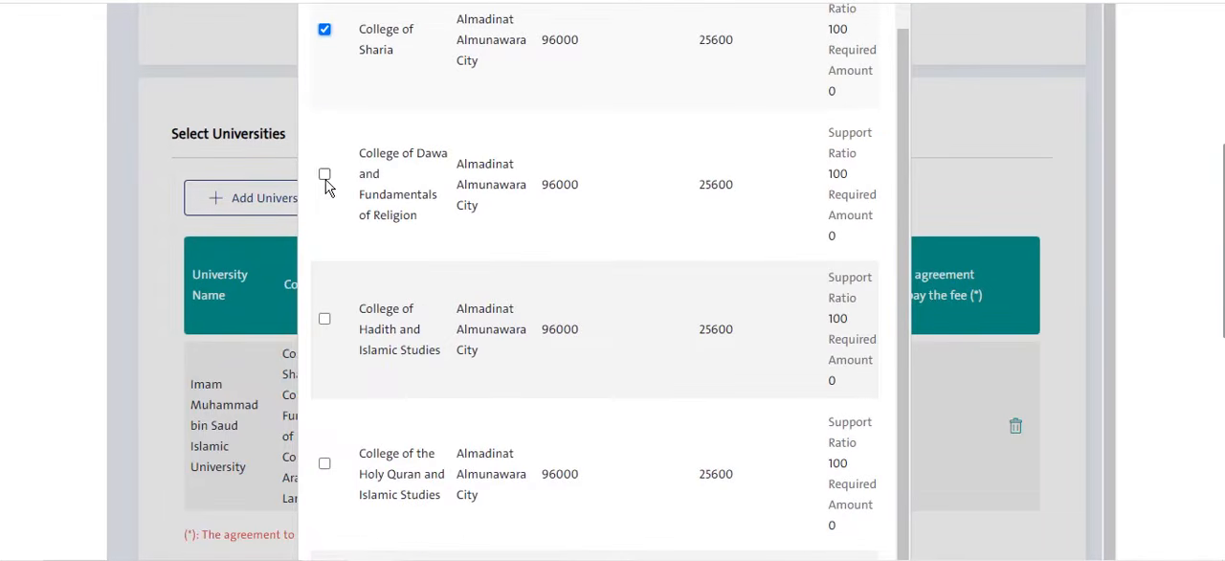
left_click(325, 174)
scroll(383, 296, "down", 1)
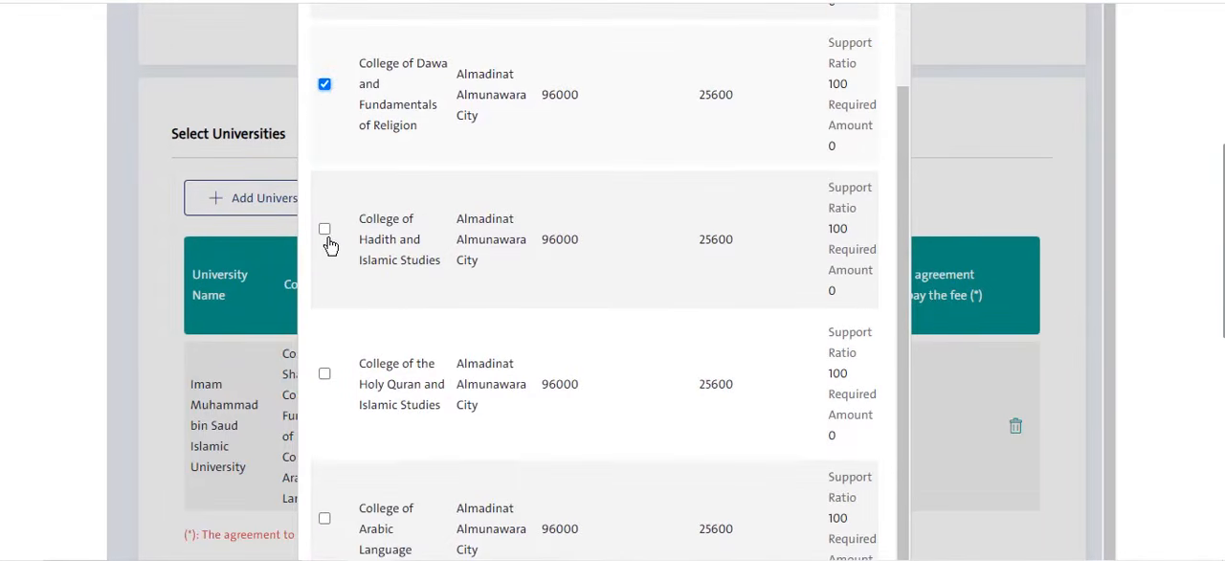
left_click(326, 232)
scroll(1146, 233, "down", 4)
scroll(1034, 224, "up", 4)
scroll(785, 135, "up", 5)
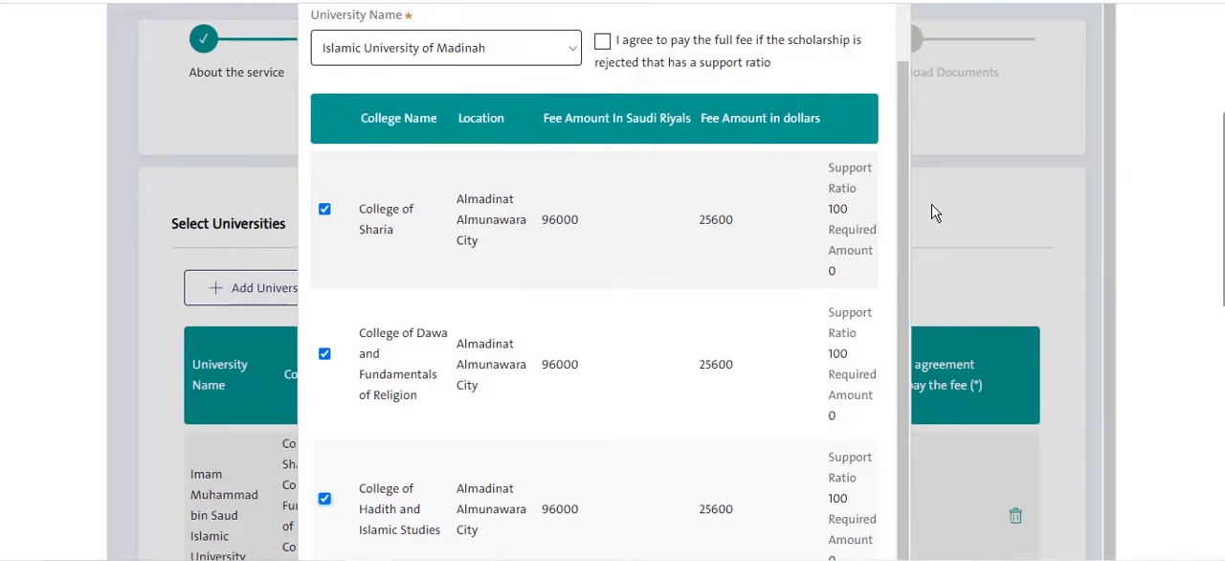
scroll(992, 214, "down", 1)
scroll(1206, 188, "down", 5)
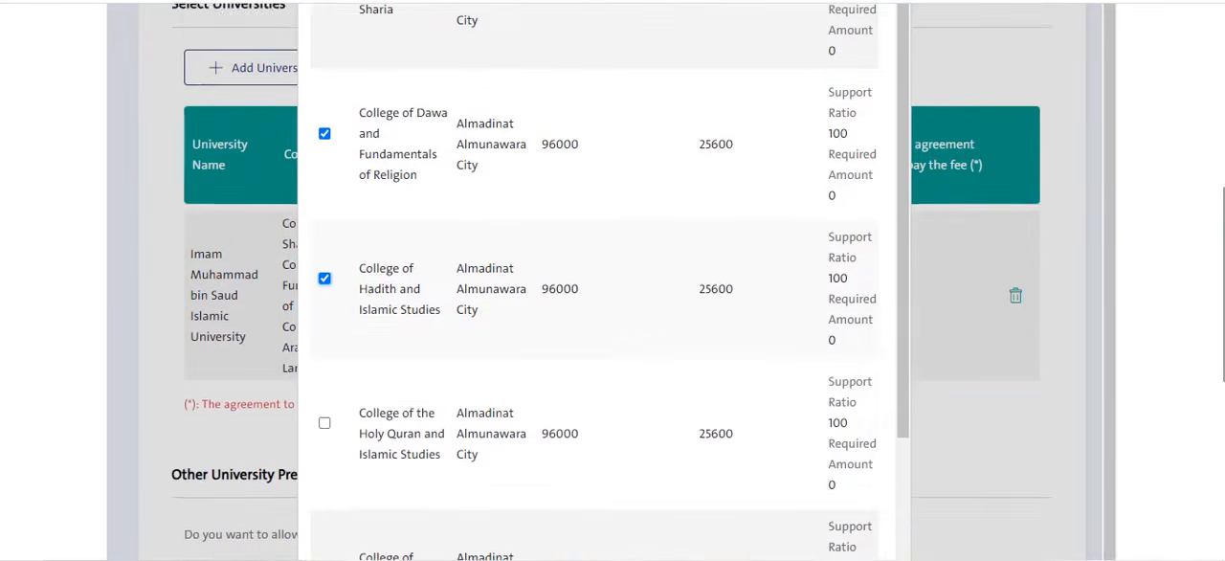
scroll(1111, 364, "down", 1)
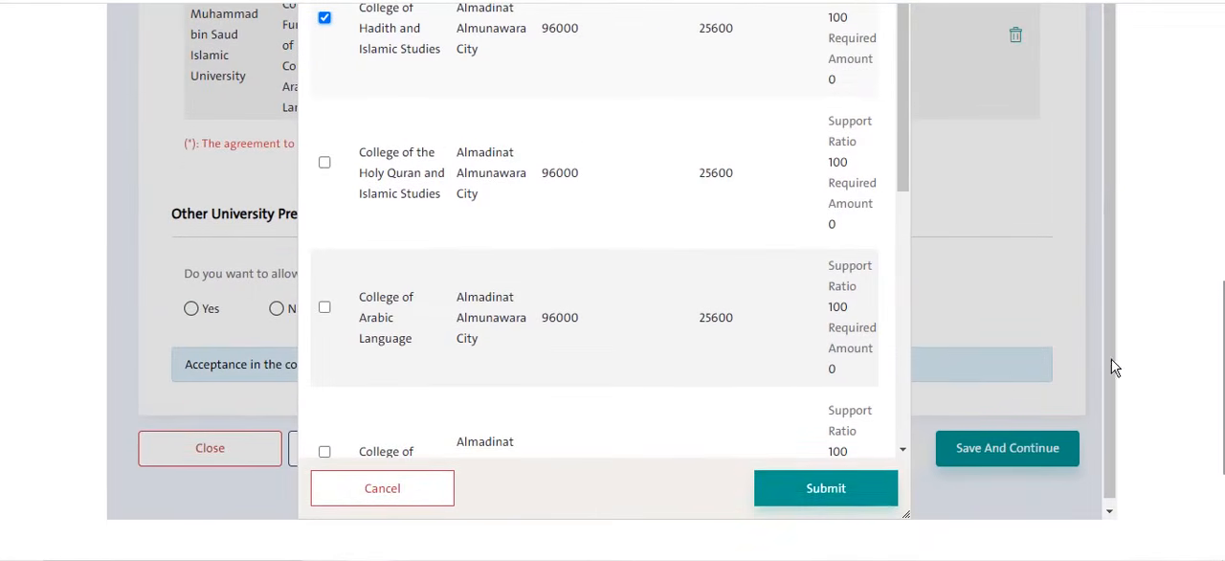
left_click(818, 489)
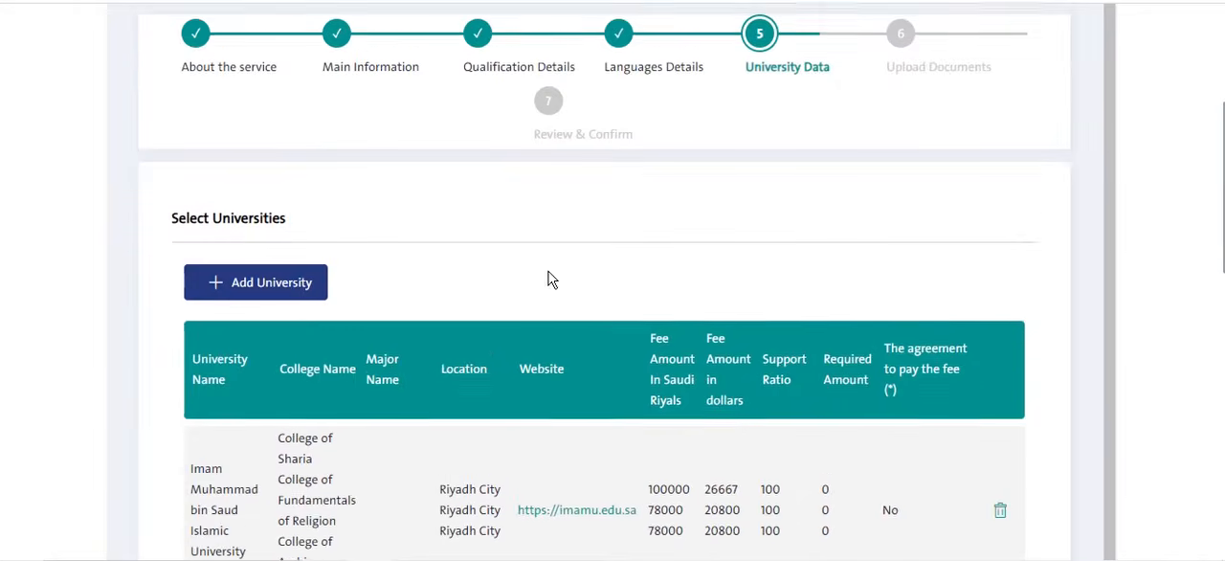
- Start a third university entry and choose Jazan Universiy as the university
scroll(296, 380, "down", 4)
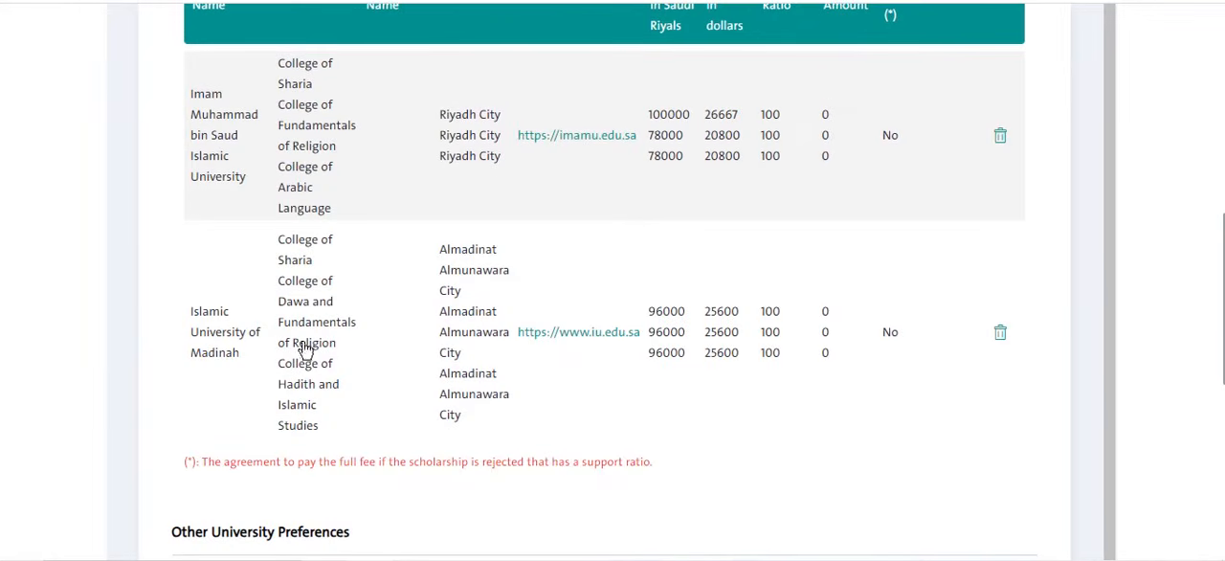
scroll(390, 351, "up", 2)
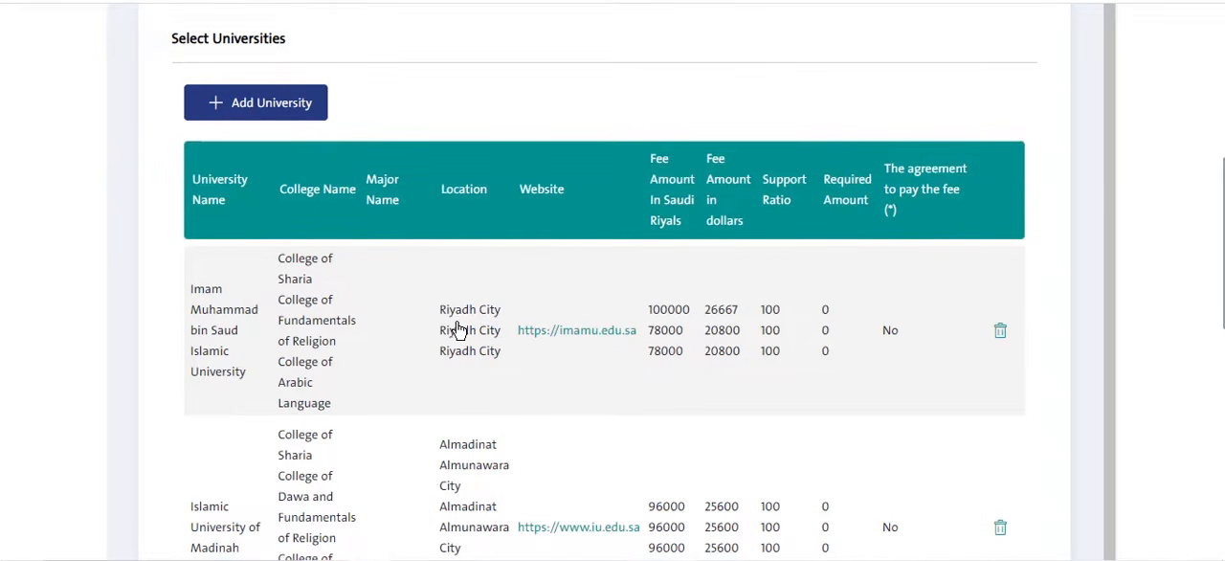
scroll(450, 330, "down", 2)
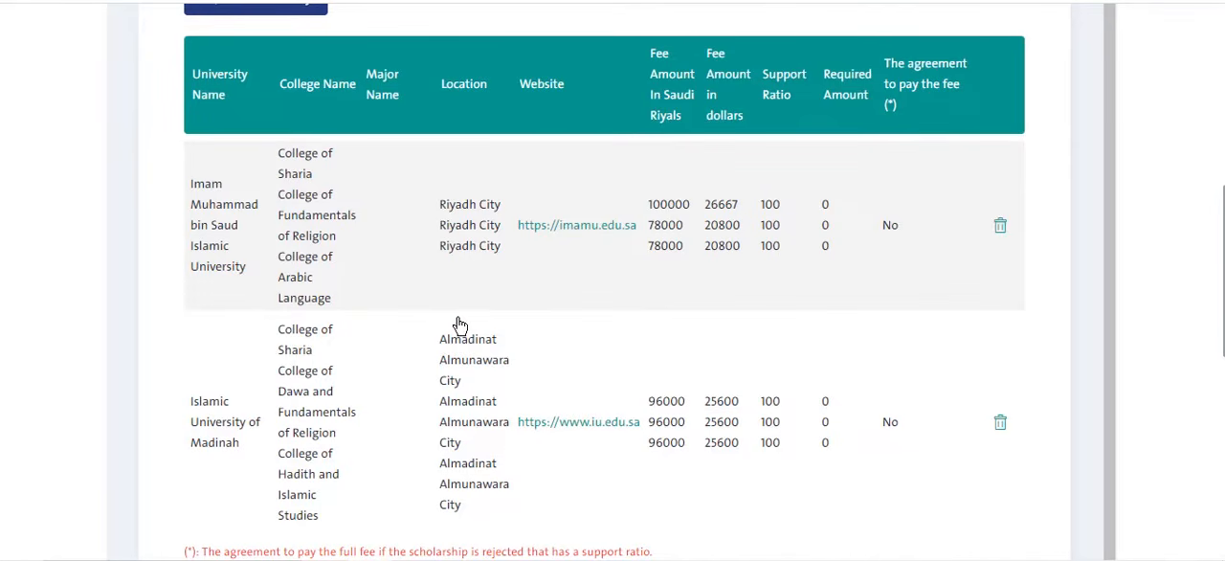
scroll(376, 268, "up", 1)
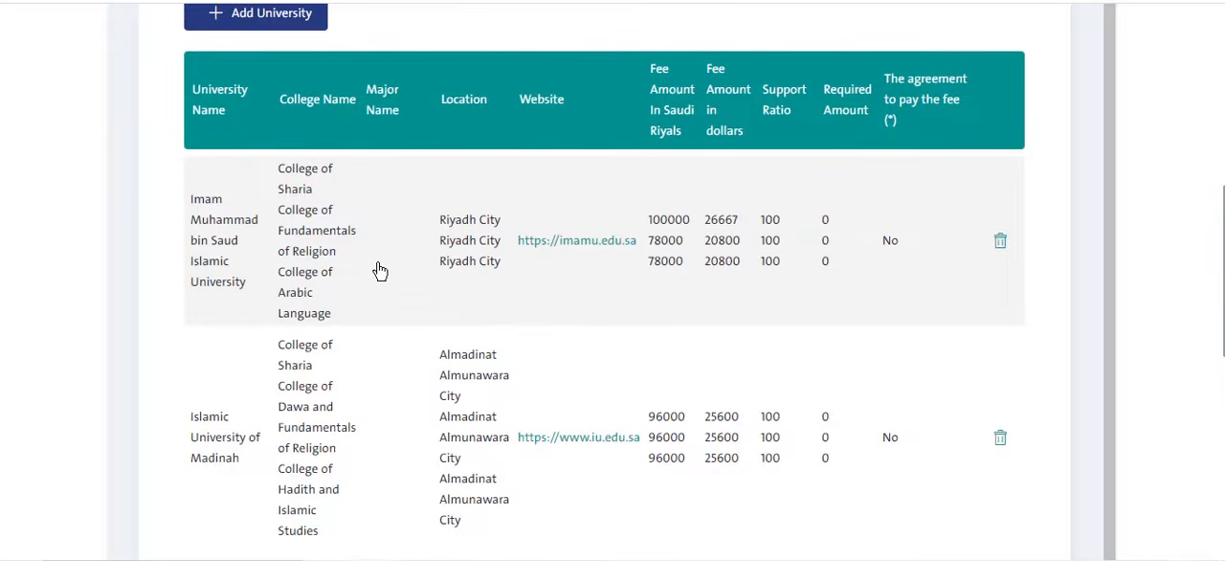
scroll(378, 268, "up", 2)
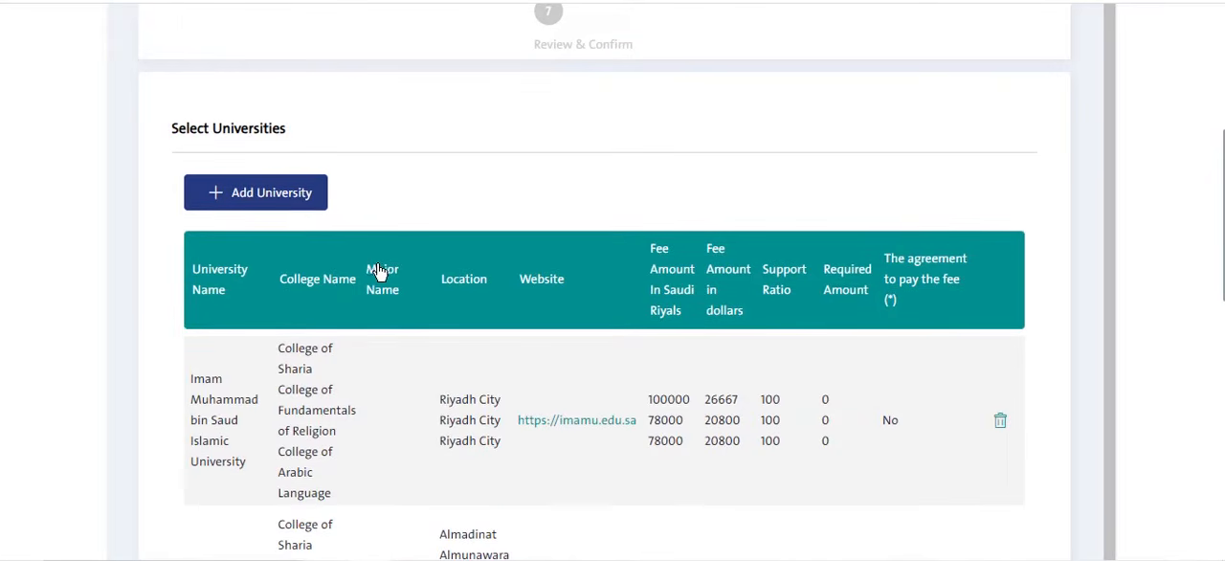
left_click(300, 205)
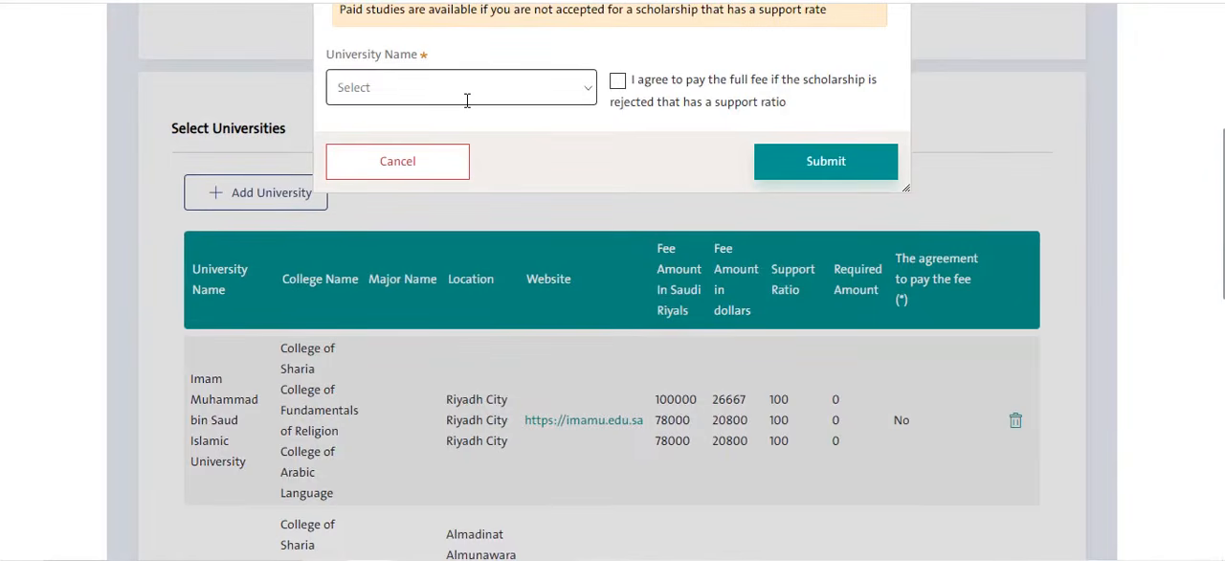
left_click(578, 90)
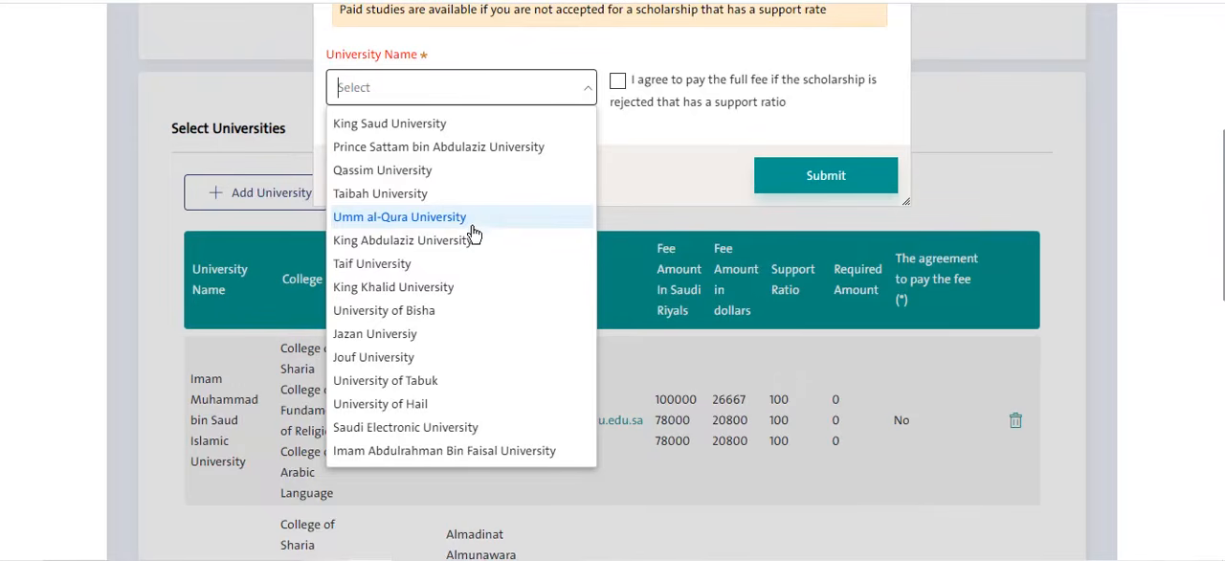
left_click(380, 343)
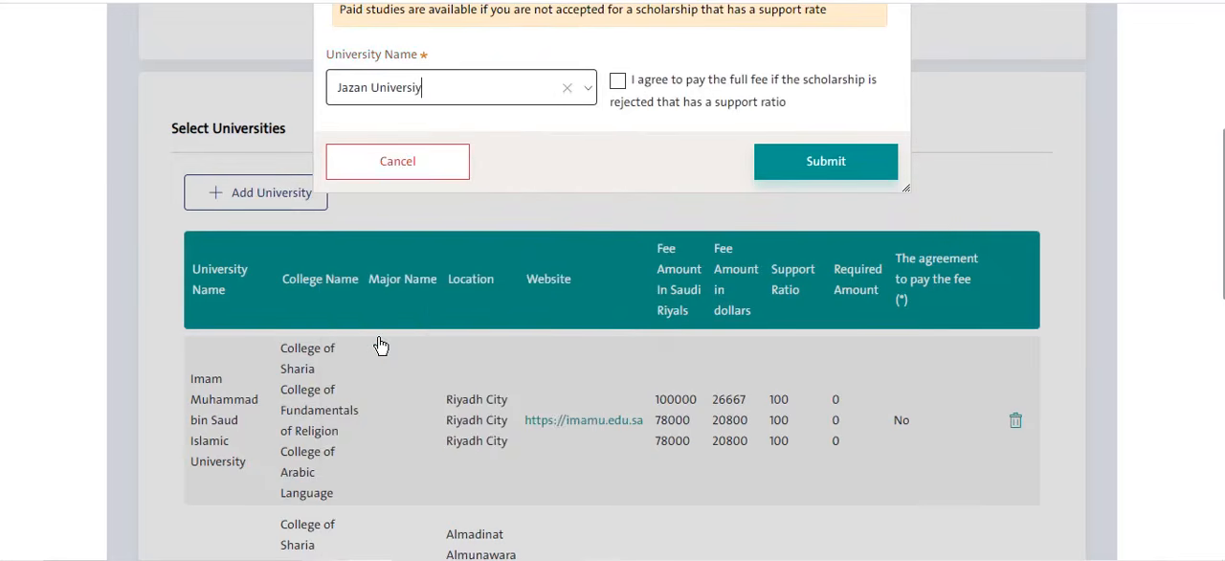
- Select Jazan's College of Sharia and Law and submit the university choice
scroll(418, 182, "down", 2)
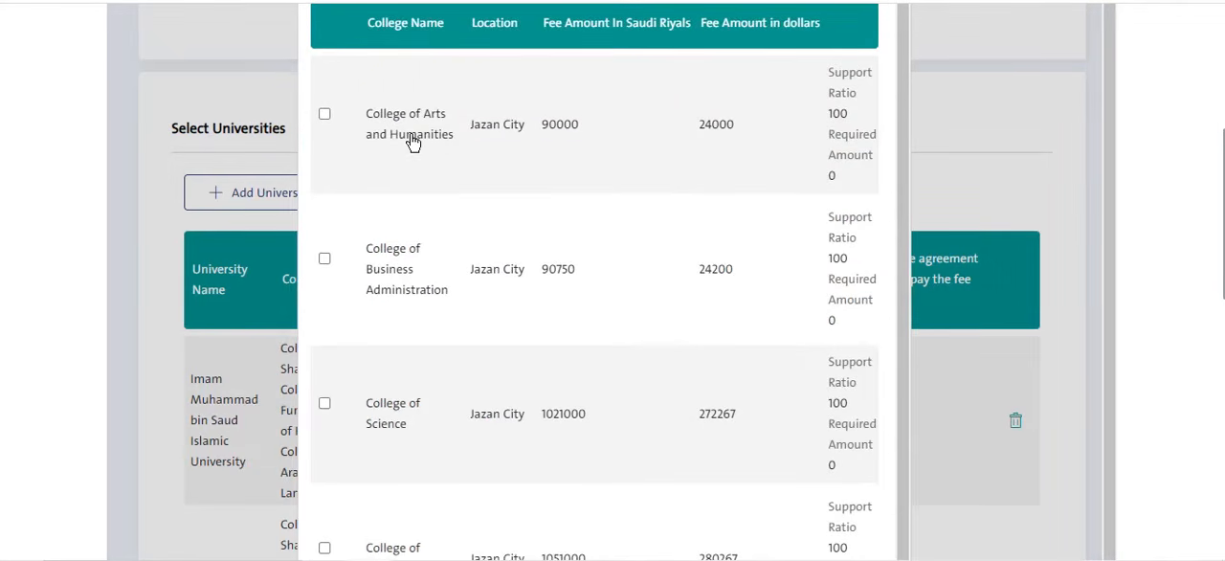
scroll(412, 144, "down", 1)
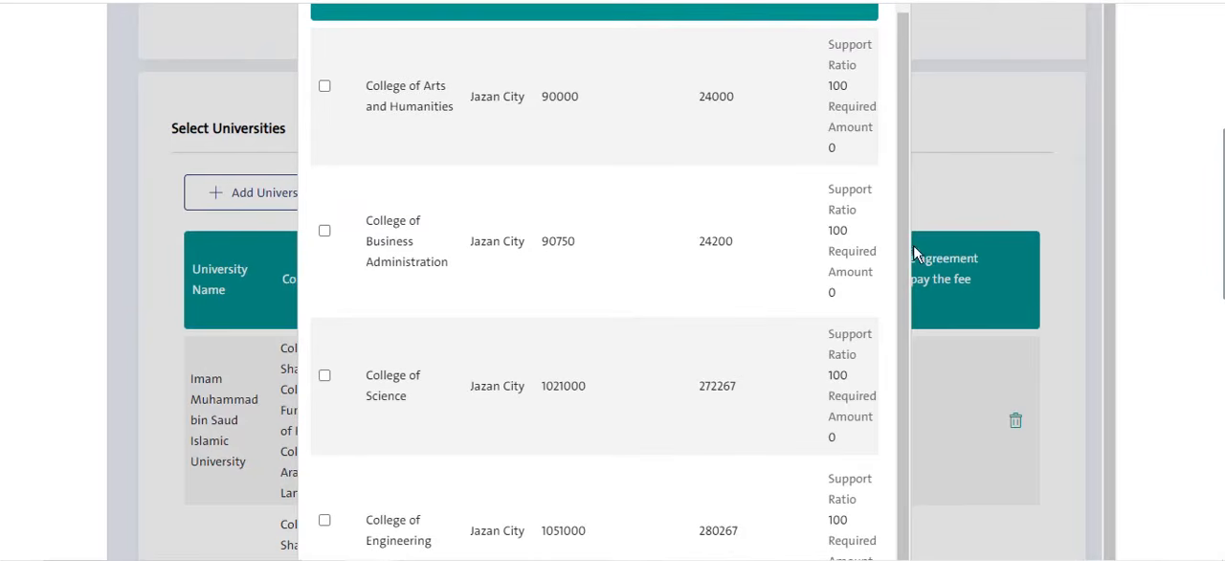
left_click_drag(905, 245, 892, 382)
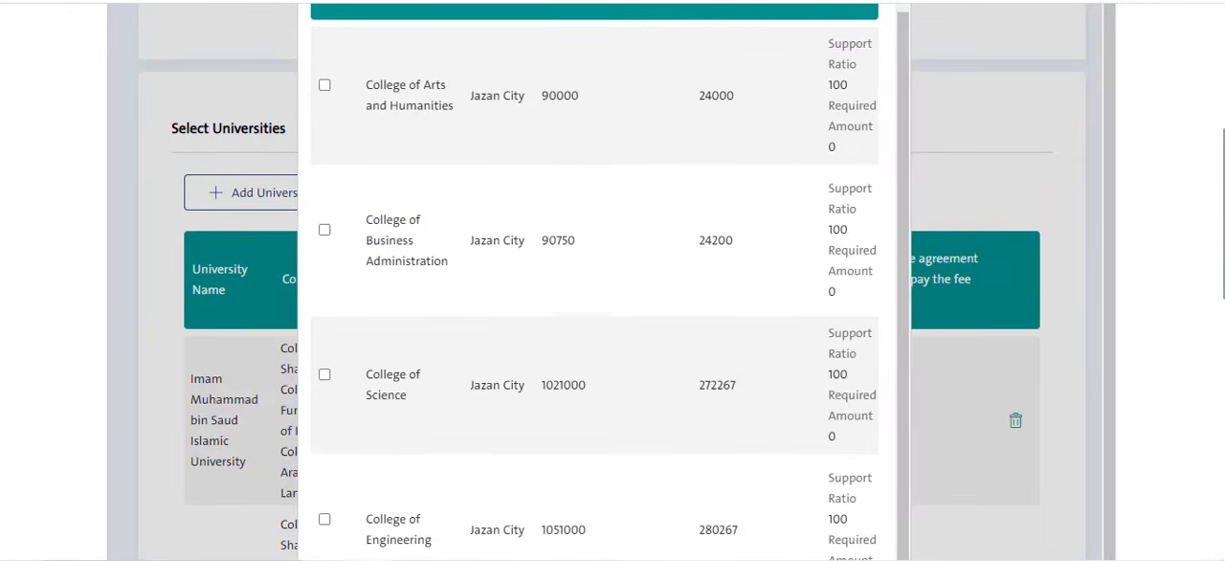
scroll(862, 383, "down", 5)
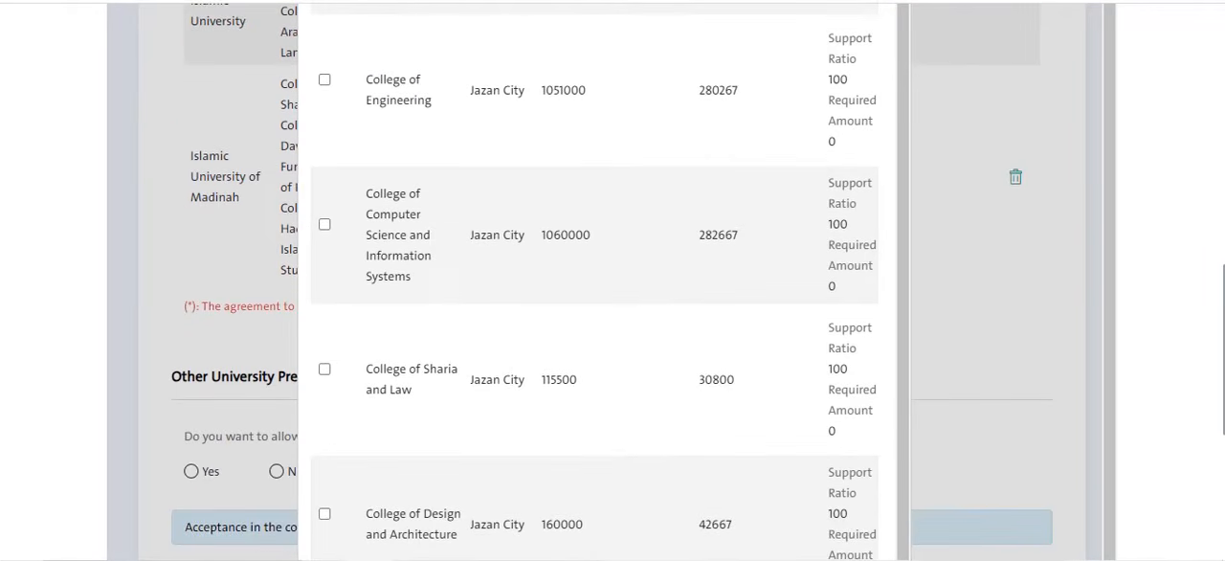
left_click(324, 371)
scroll(593, 287, "down", 5)
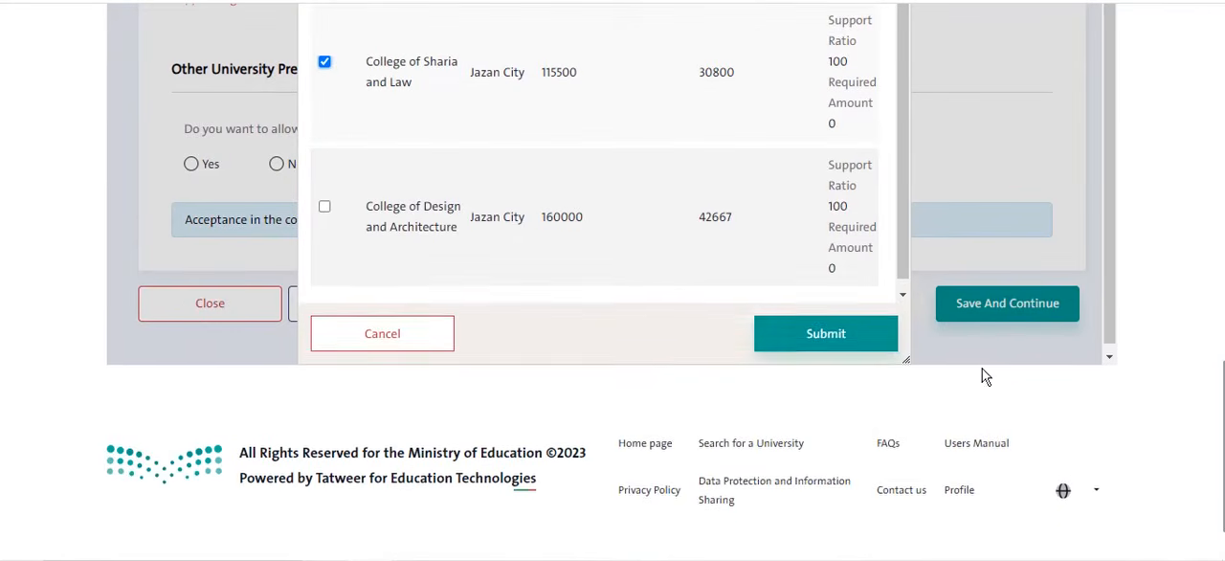
left_click(862, 340)
- Review the chosen universities' fees, support ratios and required amounts, plus the competencies test score field and the other university preferences question
scroll(355, 274, "down", 3)
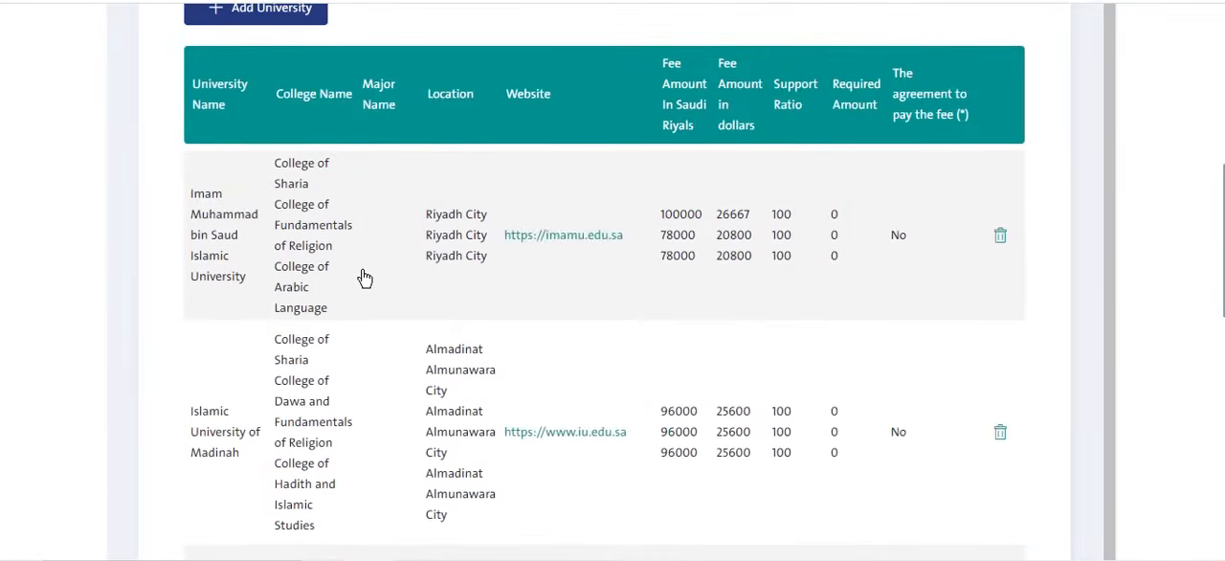
scroll(497, 271, "up", 1)
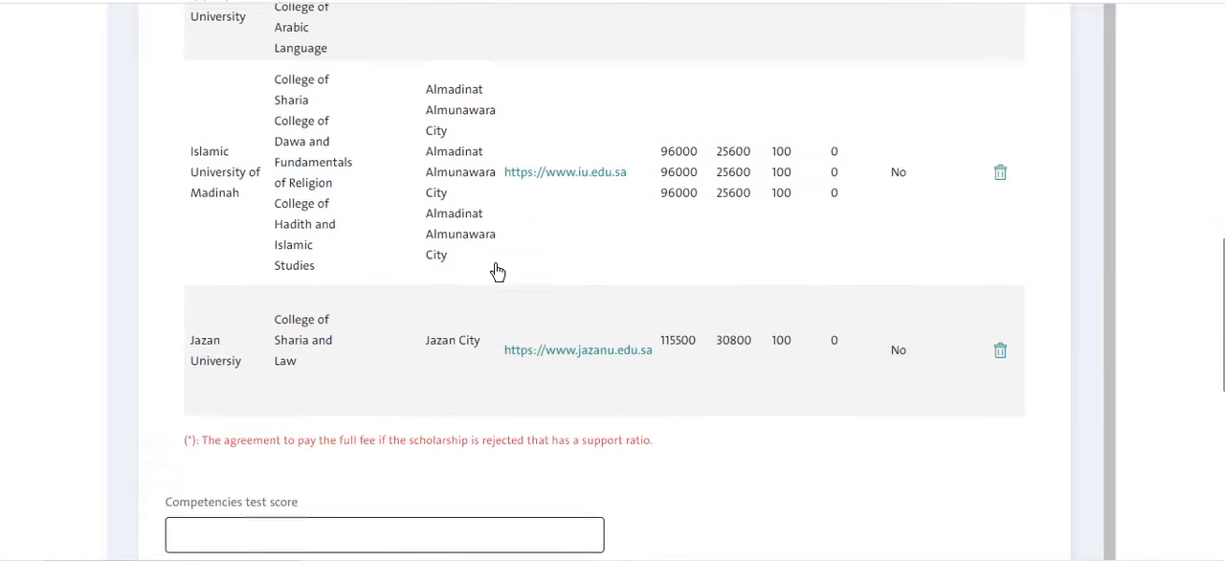
scroll(1124, 220, "up", 3)
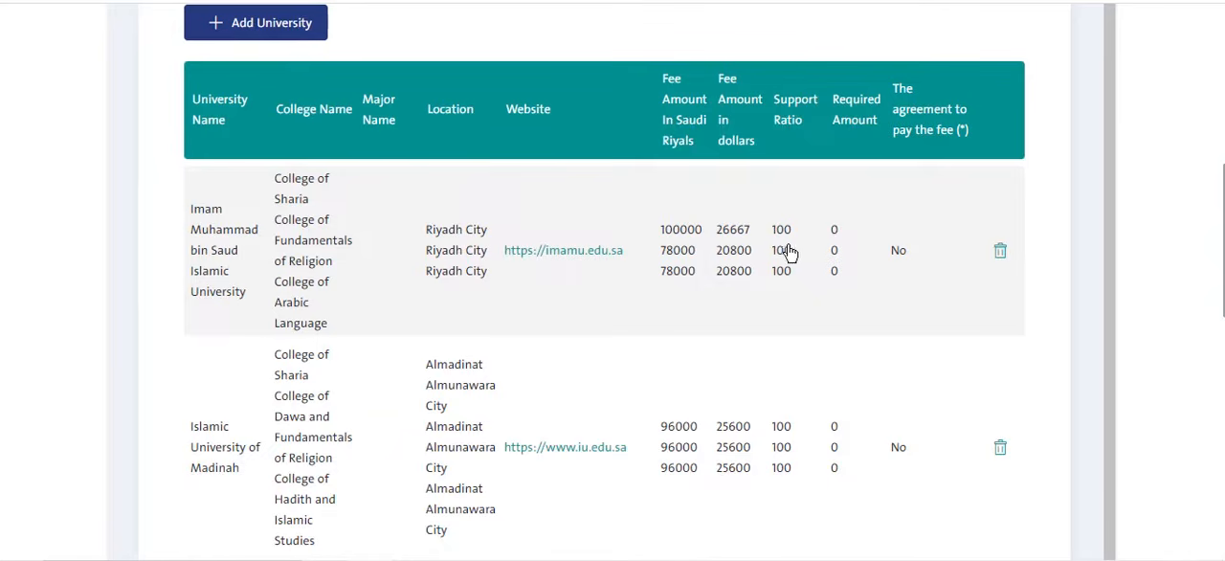
scroll(810, 295, "down", 1)
scroll(829, 264, "down", 2)
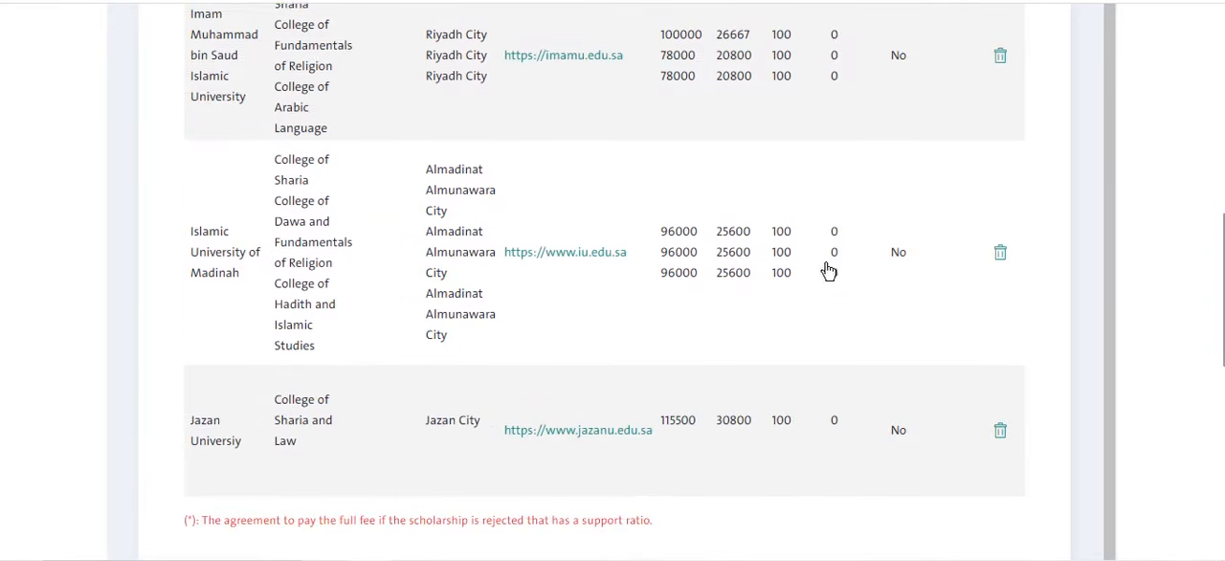
scroll(829, 271, "down", 1)
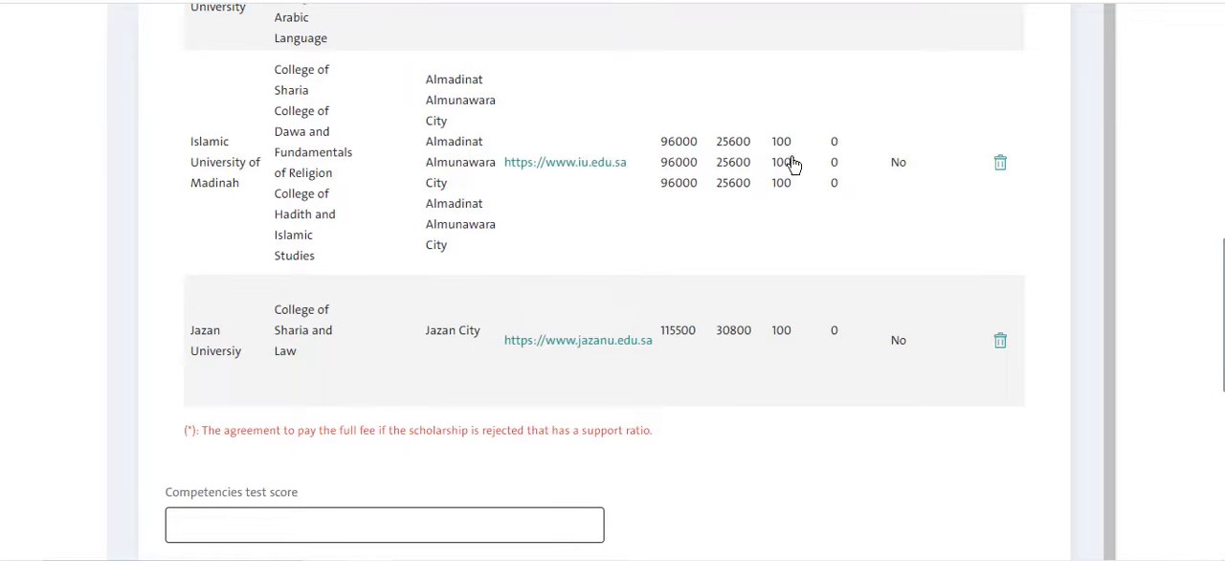
scroll(901, 360, "down", 2)
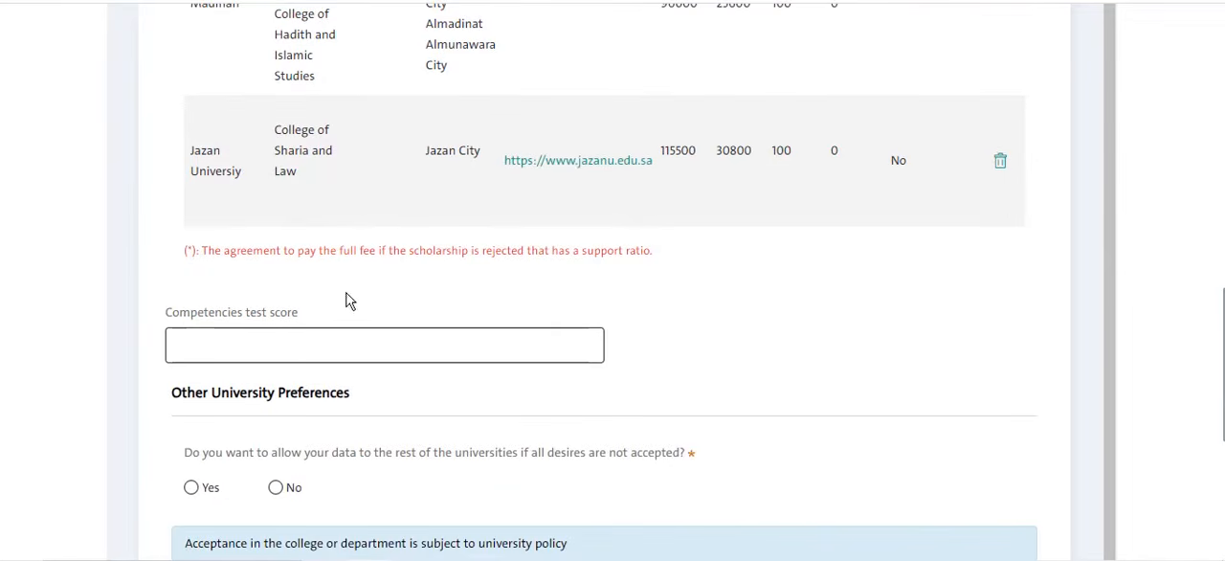
scroll(251, 326, "down", 2)
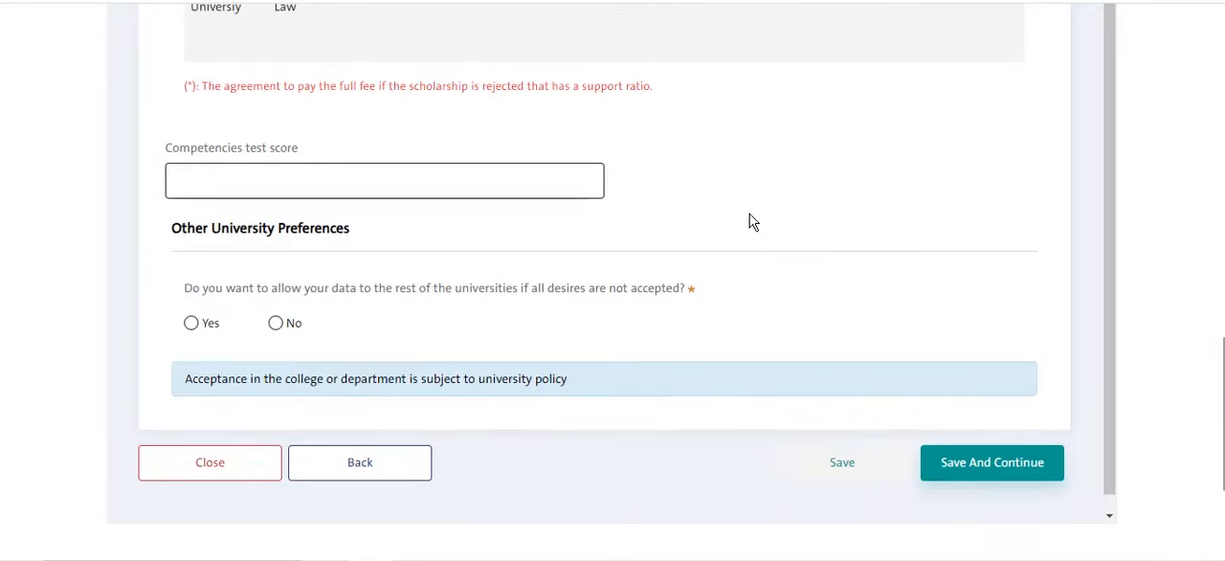
scroll(895, 186, "up", 4)
scroll(963, 287, "down", 5)
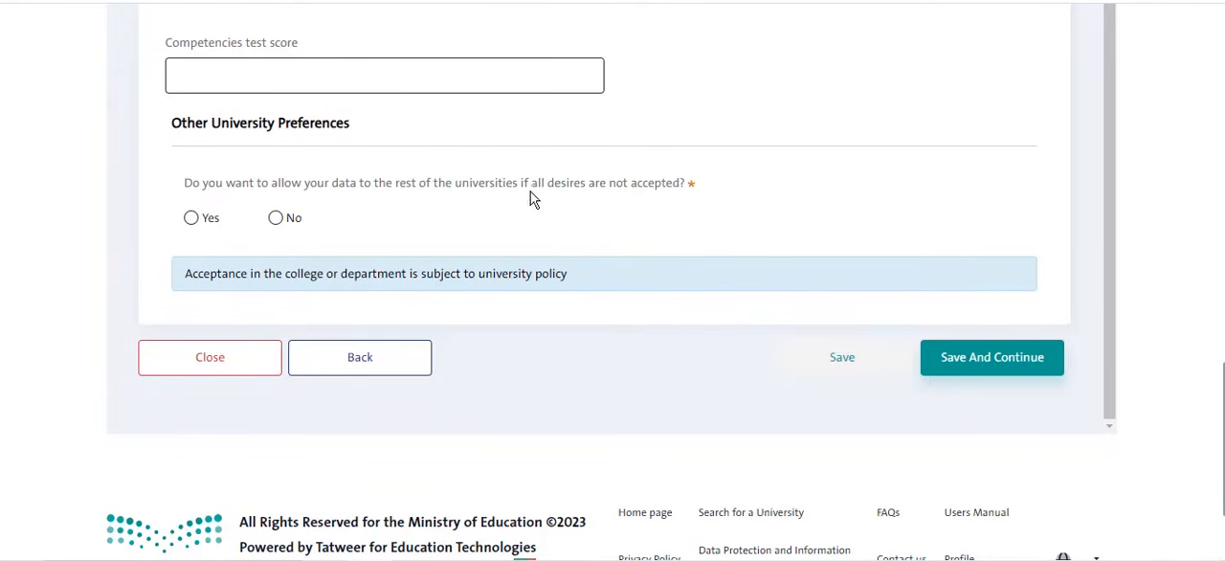
- Agree to share the data with the remaining universities if all desires are not accepted, then save the university data and continue
scroll(804, 185, "up", 1)
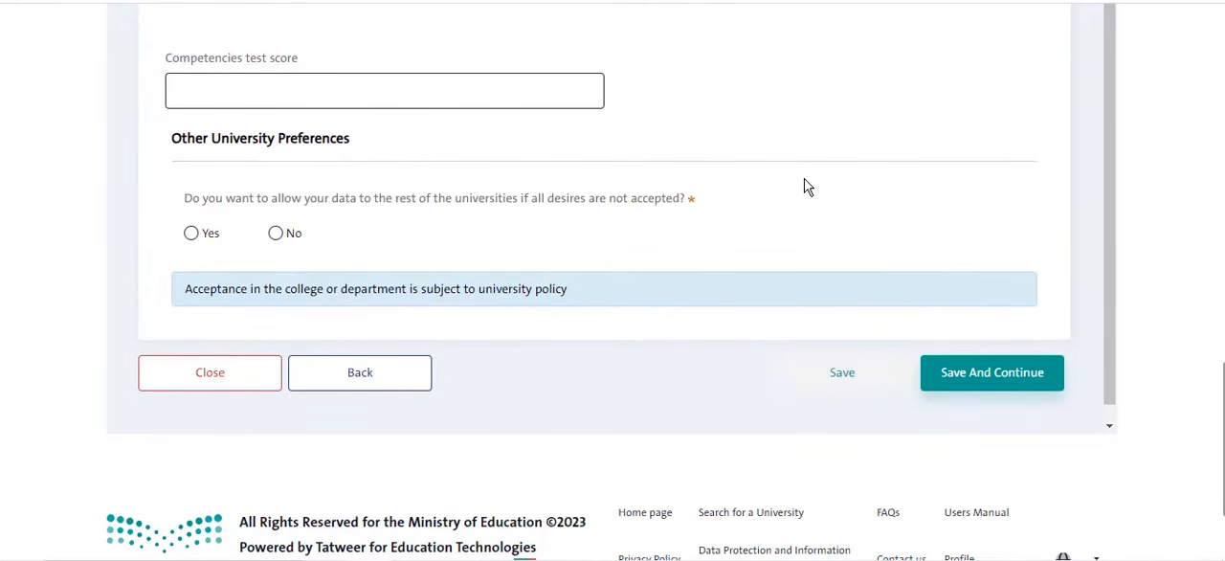
scroll(612, 287, "up", 7)
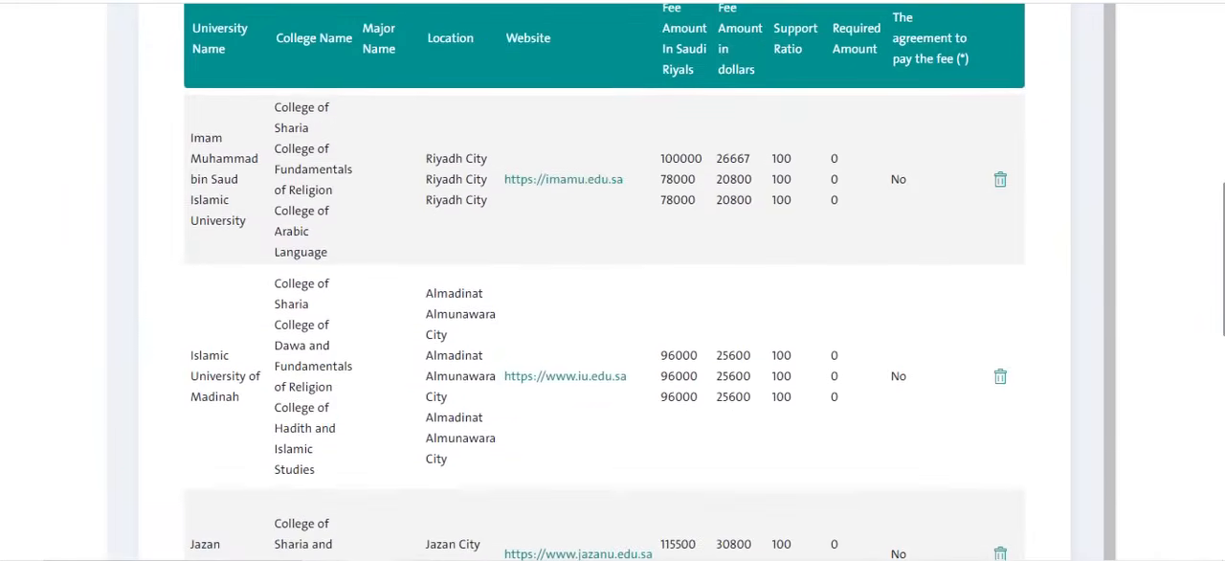
scroll(612, 287, "down", 5)
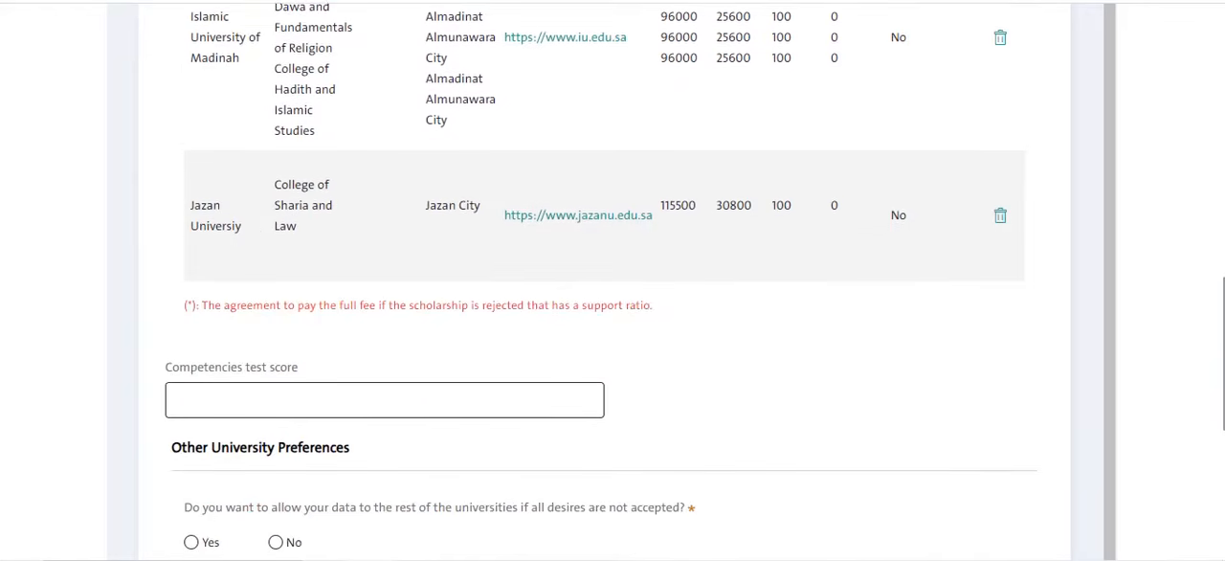
scroll(612, 287, "down", 2)
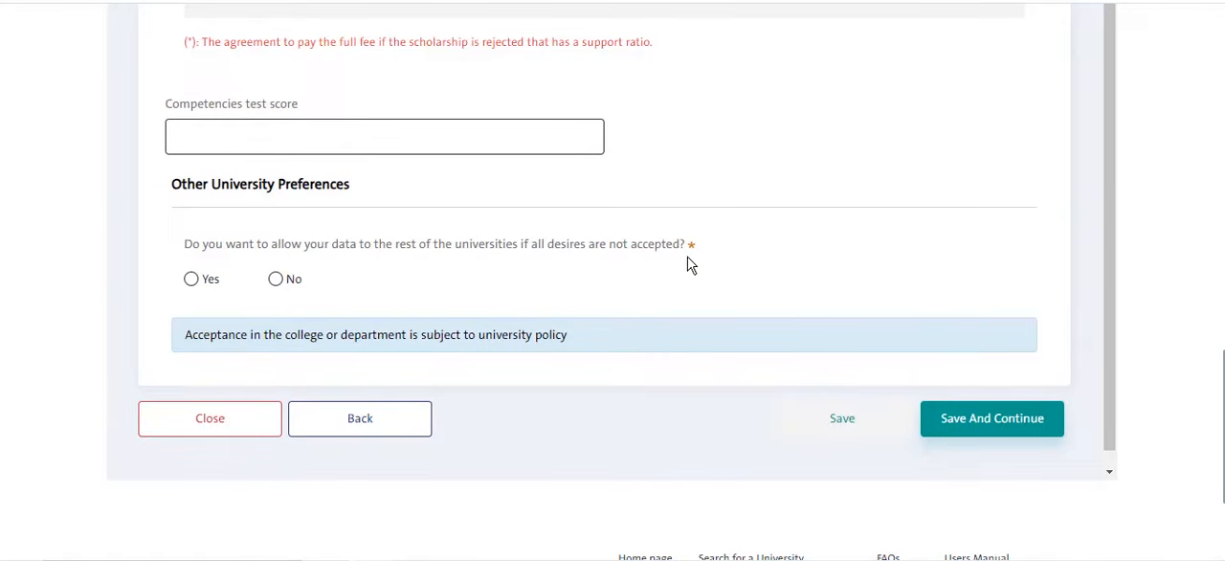
left_click(191, 279)
left_click(1010, 433)
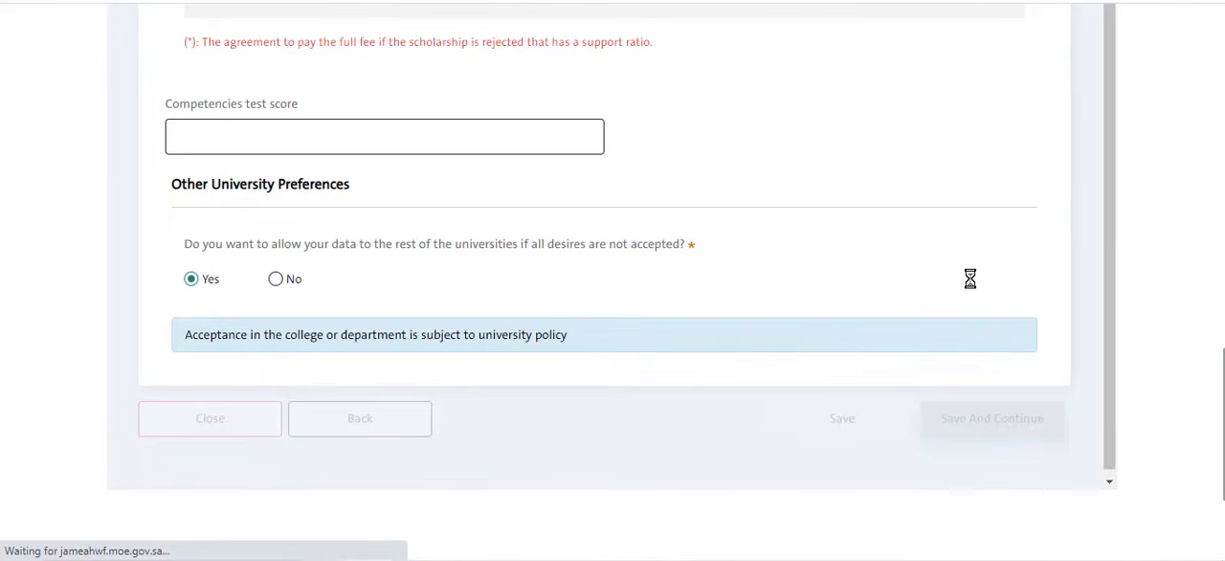
- Examine the required documents of the upload stage, from the birth certificate to the security case-free certificate
scroll(969, 285, "up", 10)
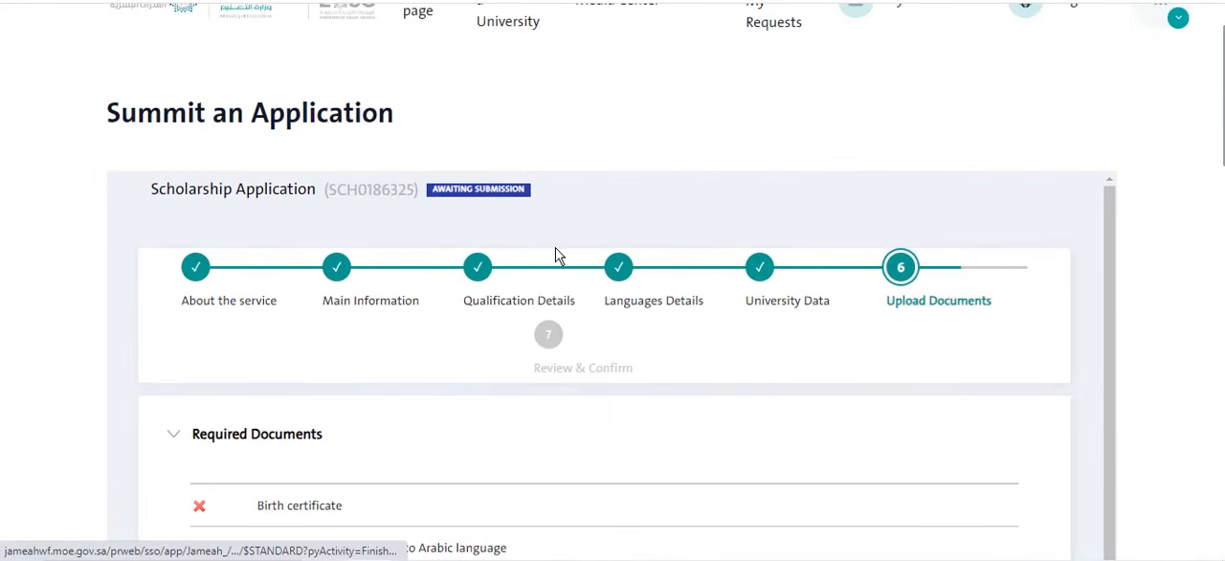
scroll(890, 402, "down", 5)
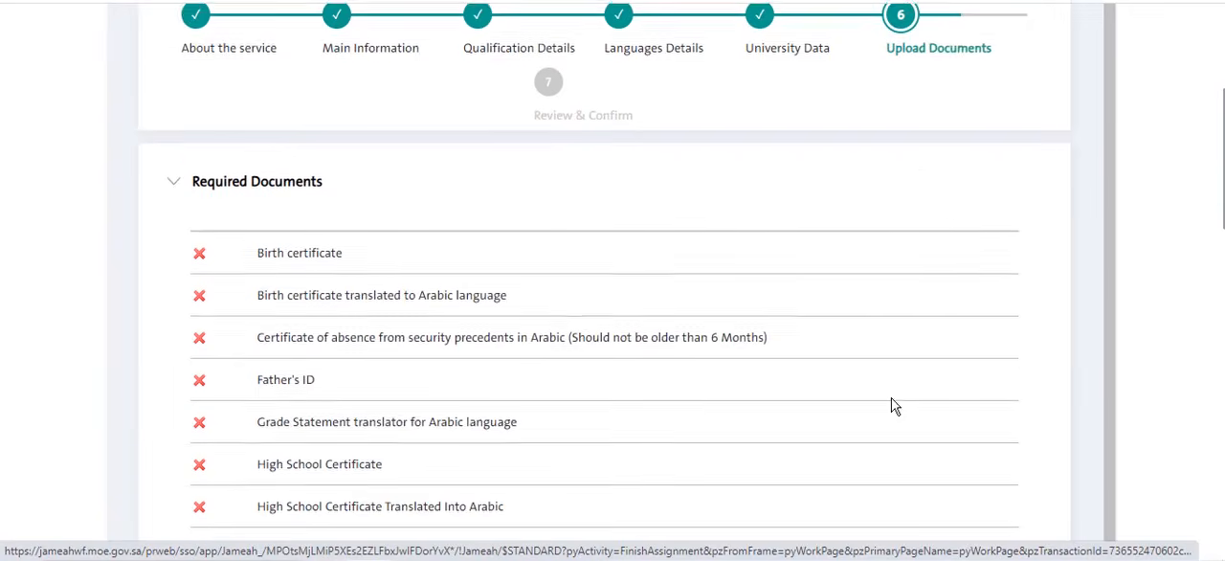
scroll(615, 323, "up", 2)
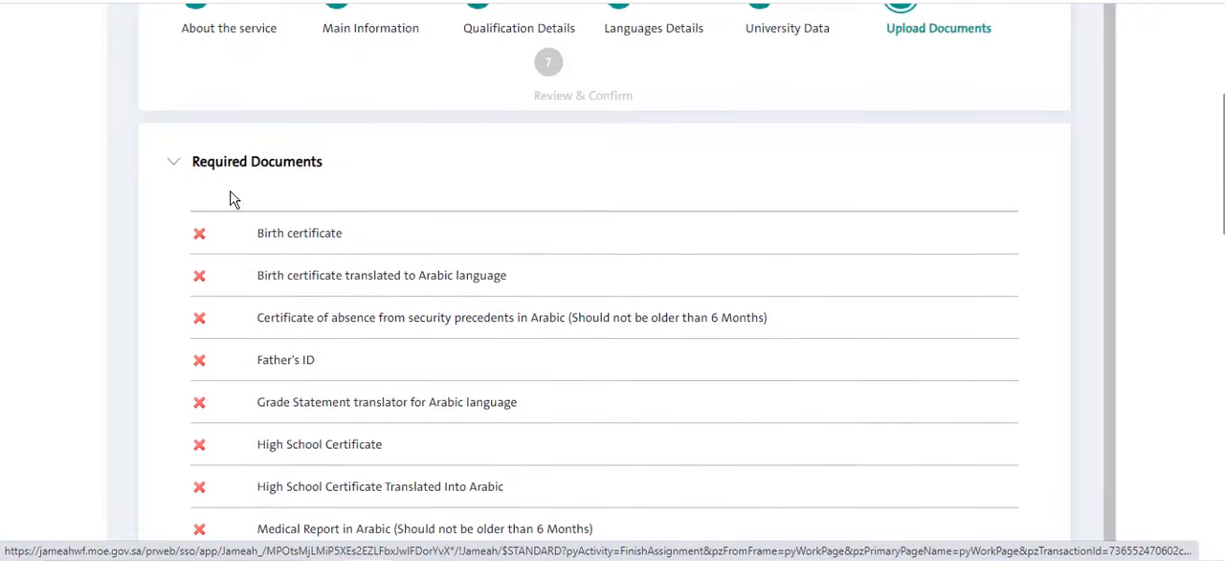
scroll(438, 265, "down", 7)
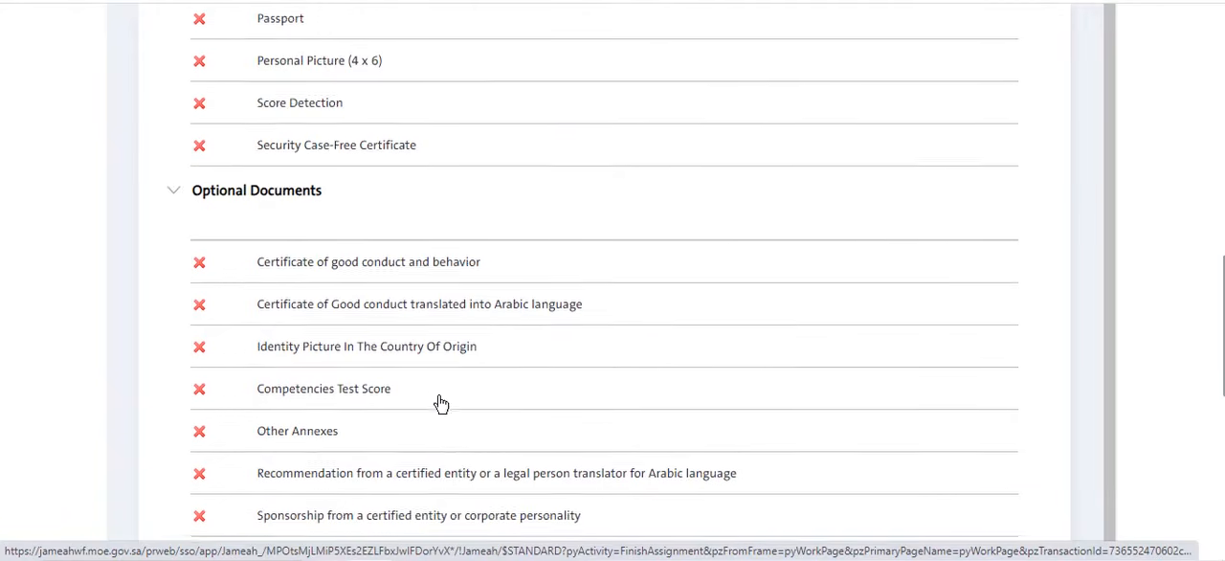
scroll(440, 400, "down", 2)
scroll(443, 399, "up", 2)
scroll(449, 383, "up", 6)
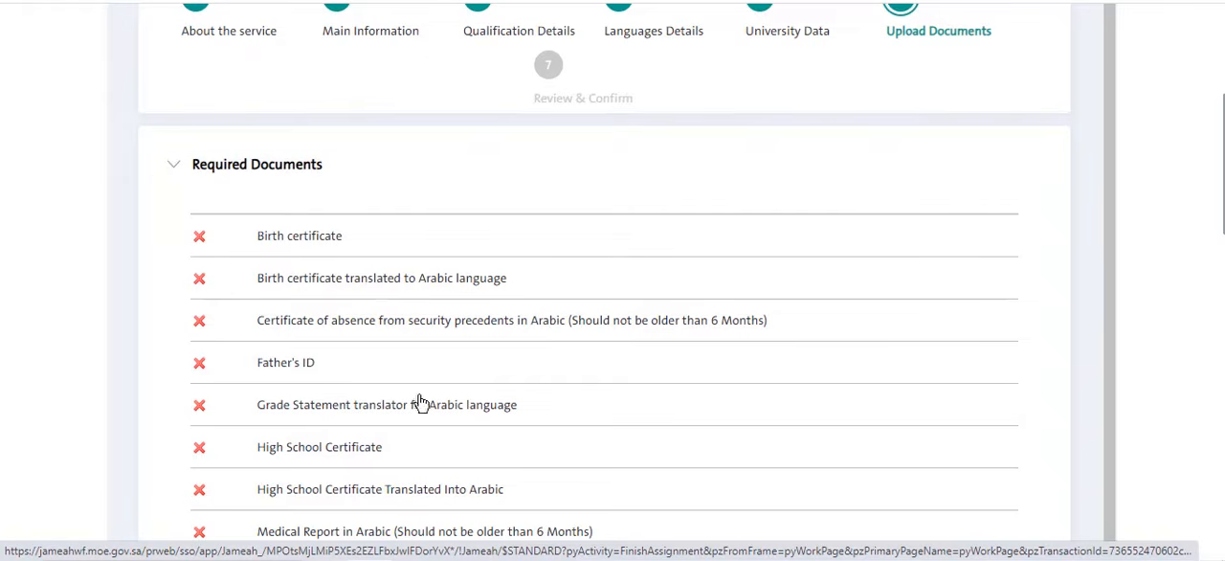
scroll(289, 379, "down", 1)
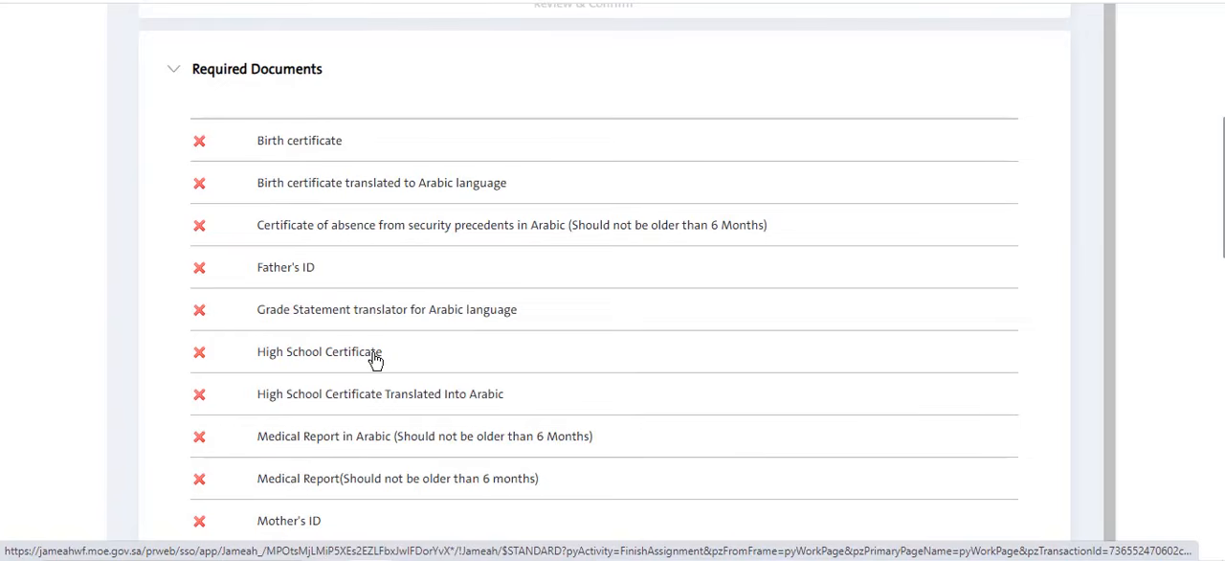
scroll(375, 362, "down", 1)
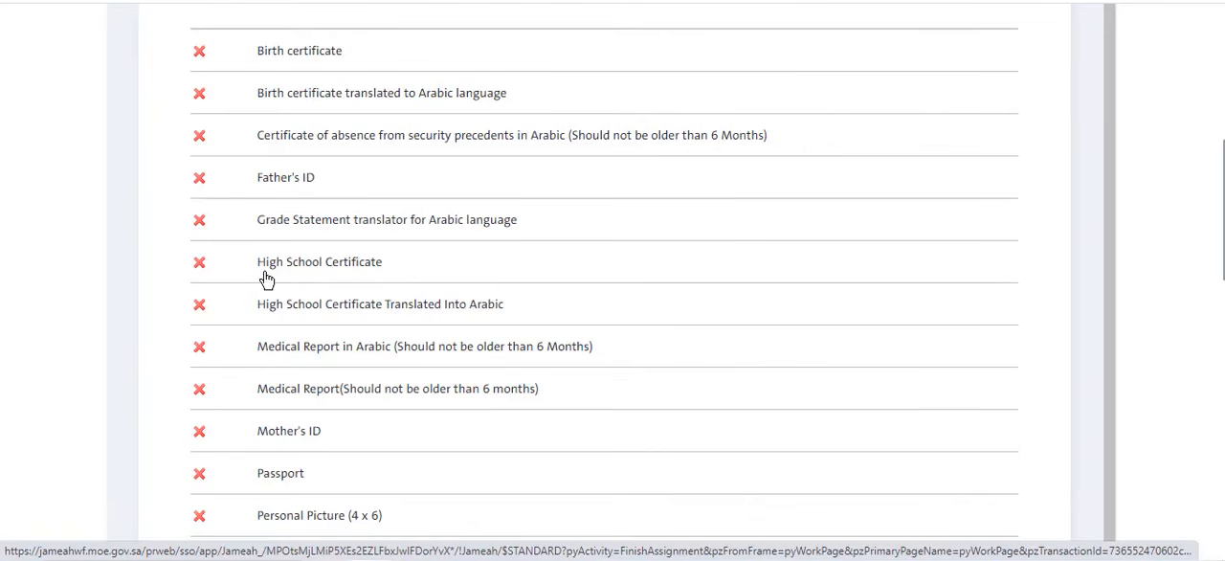
scroll(390, 312, "down", 2)
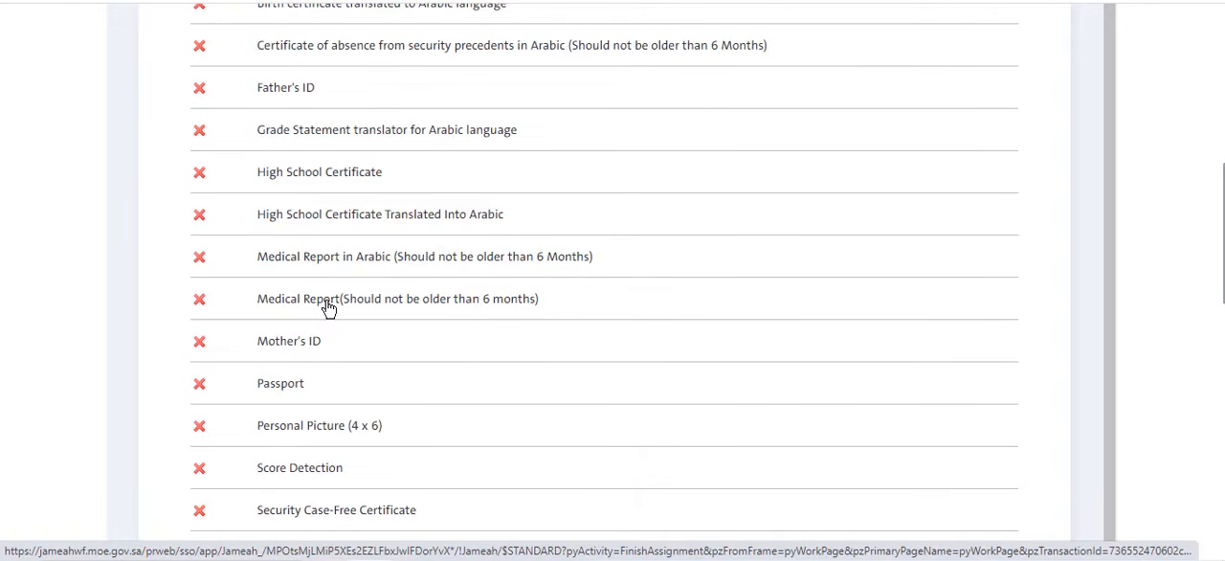
scroll(340, 299, "down", 1)
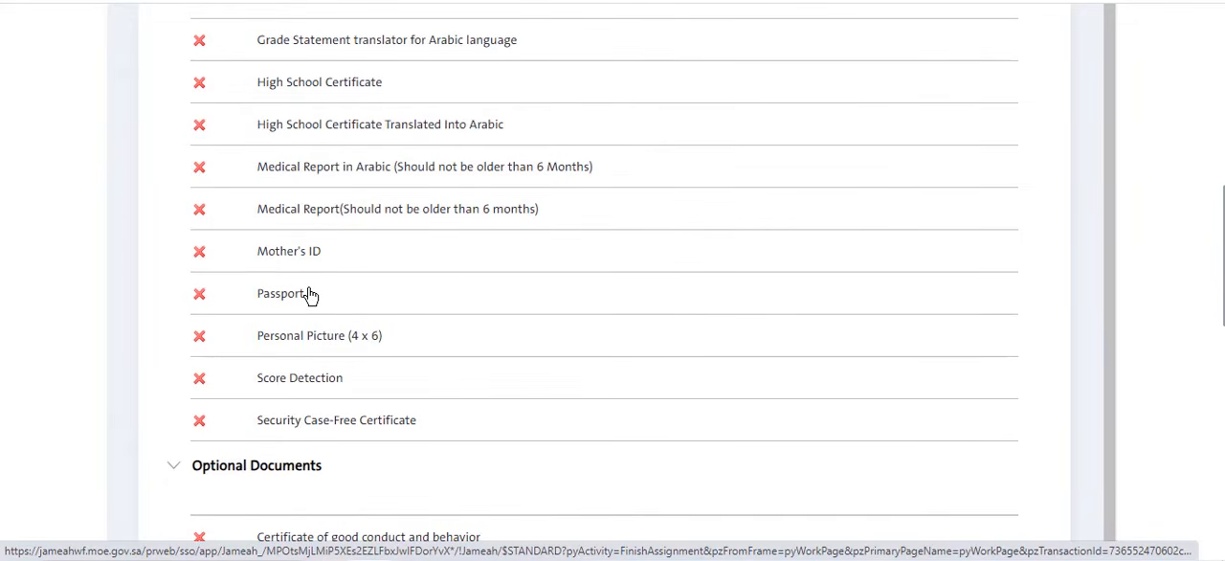
scroll(304, 297, "down", 1)
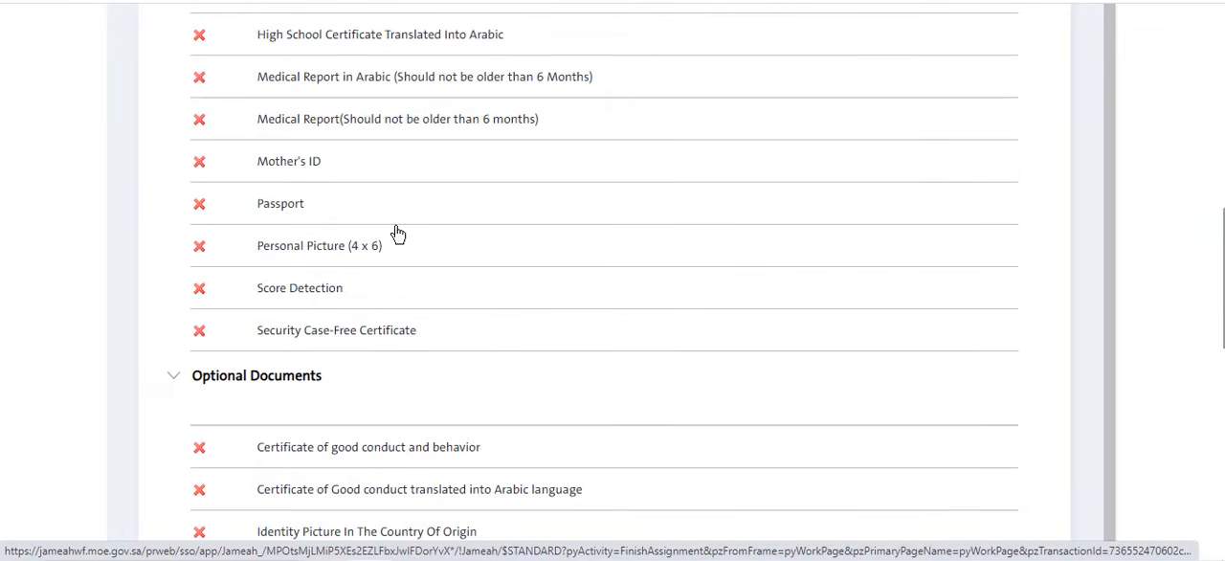
scroll(342, 325, "down", 1)
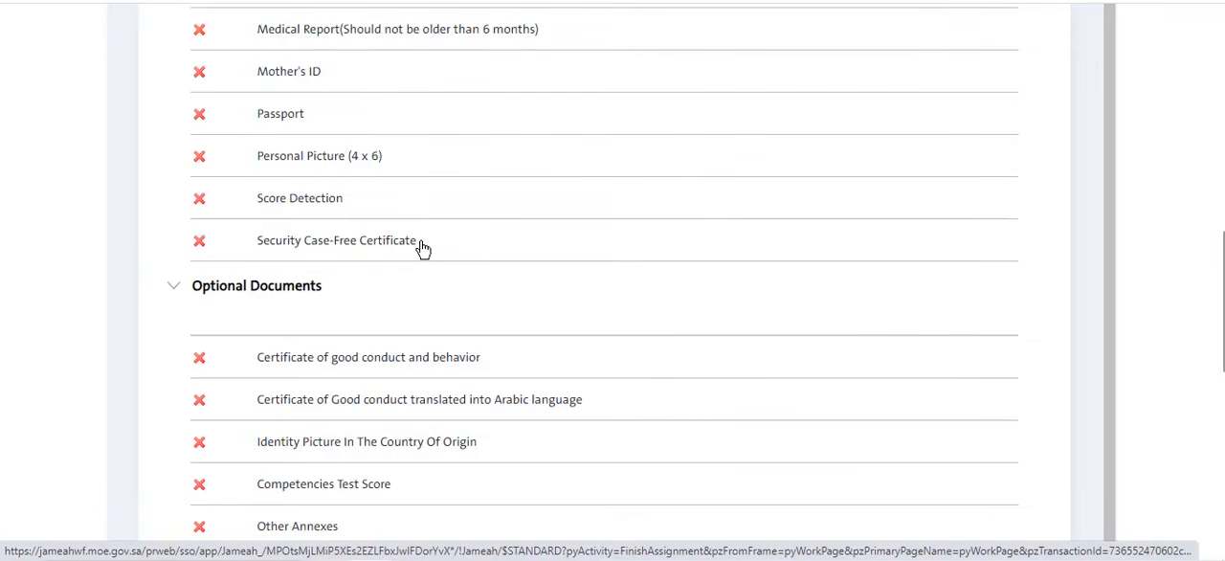
- Read through the optional documents, from the certificate of good conduct to the sponsorship, and the attachments table beneath them
scroll(475, 248, "down", 2)
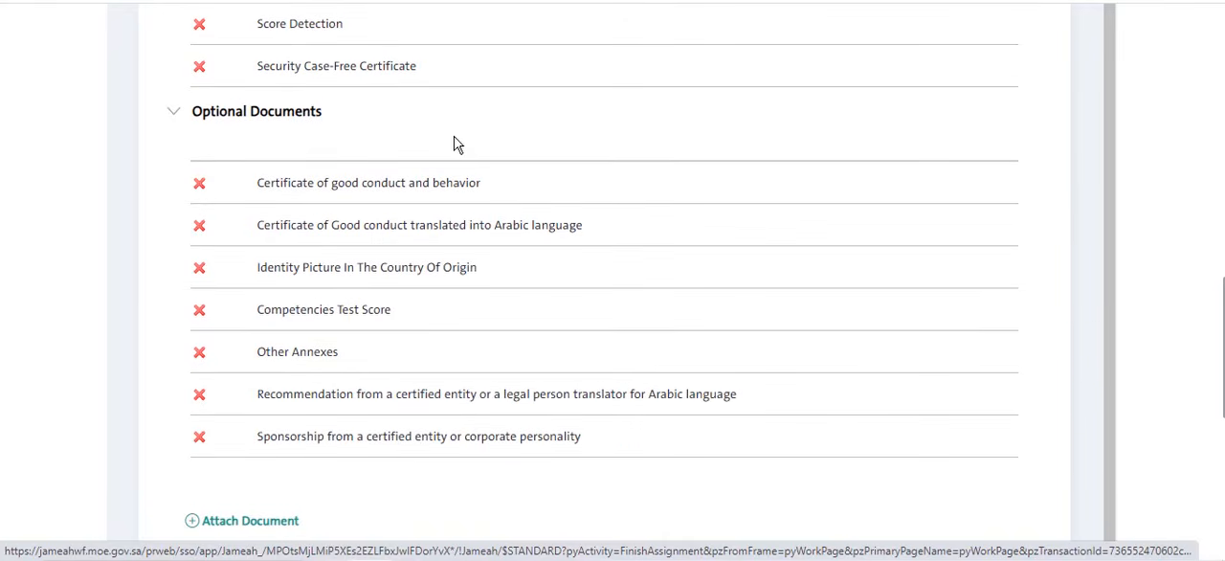
scroll(460, 138, "up", 5)
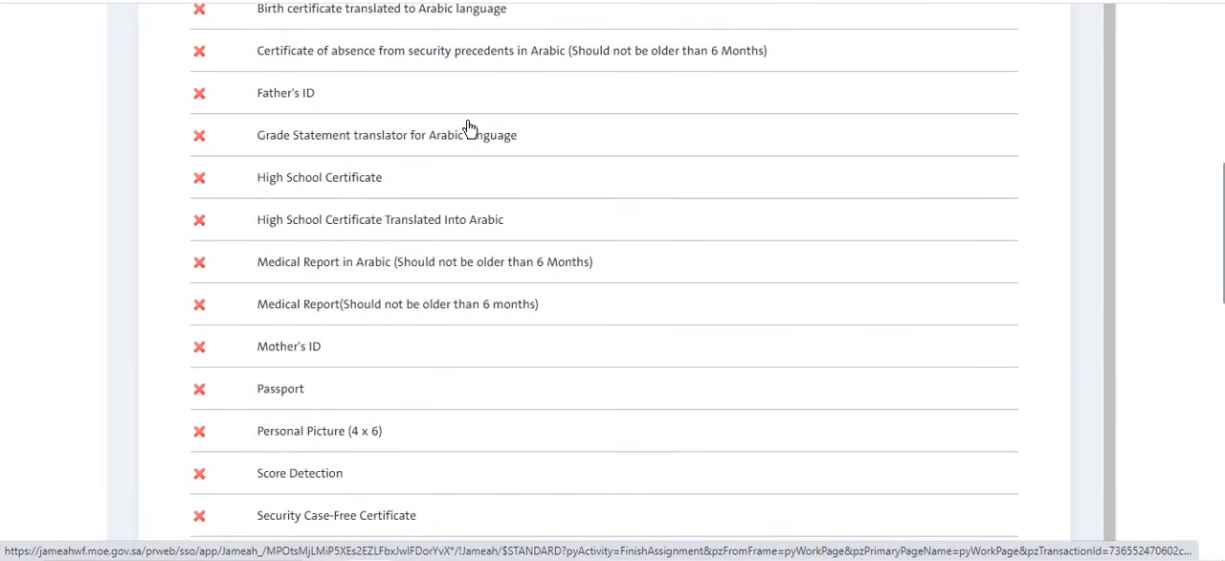
scroll(469, 129, "down", 5)
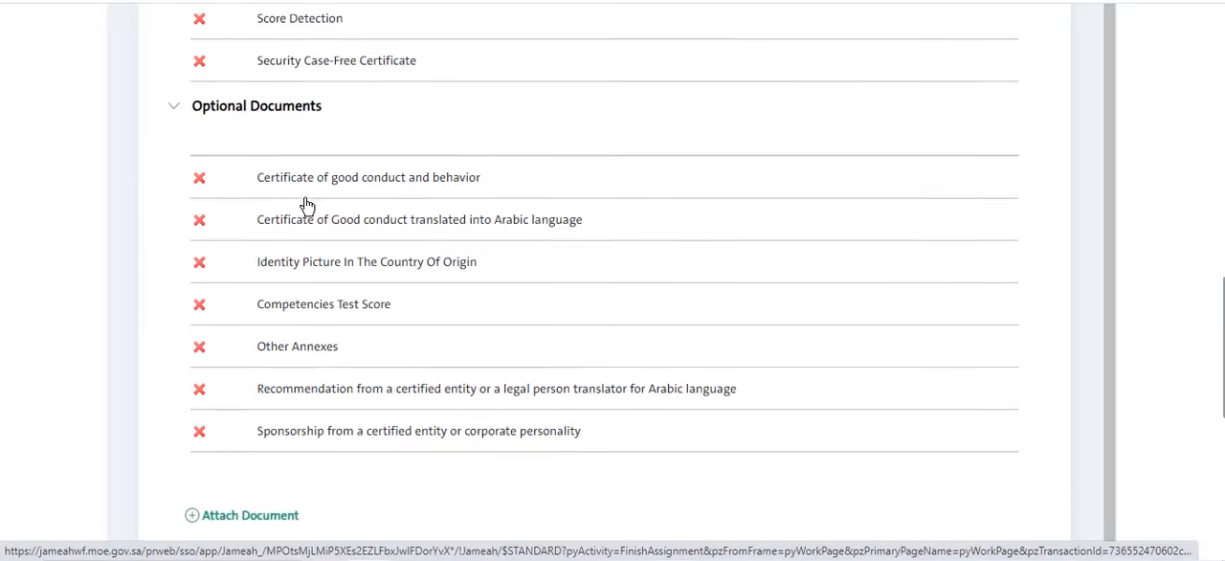
scroll(307, 204, "down", 1)
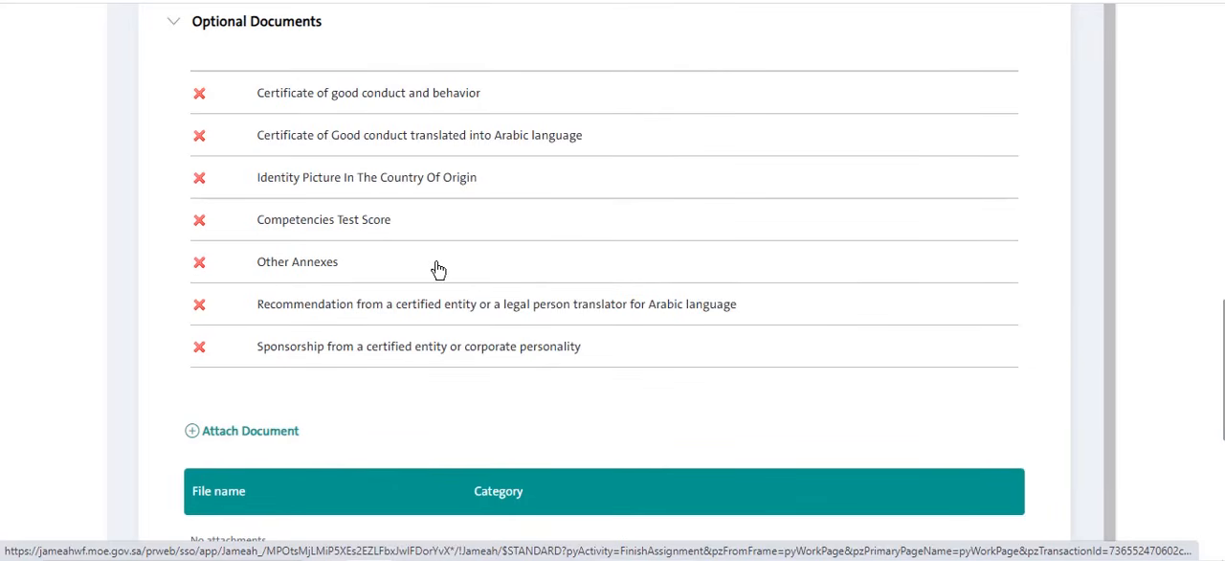
scroll(478, 308, "down", 2)
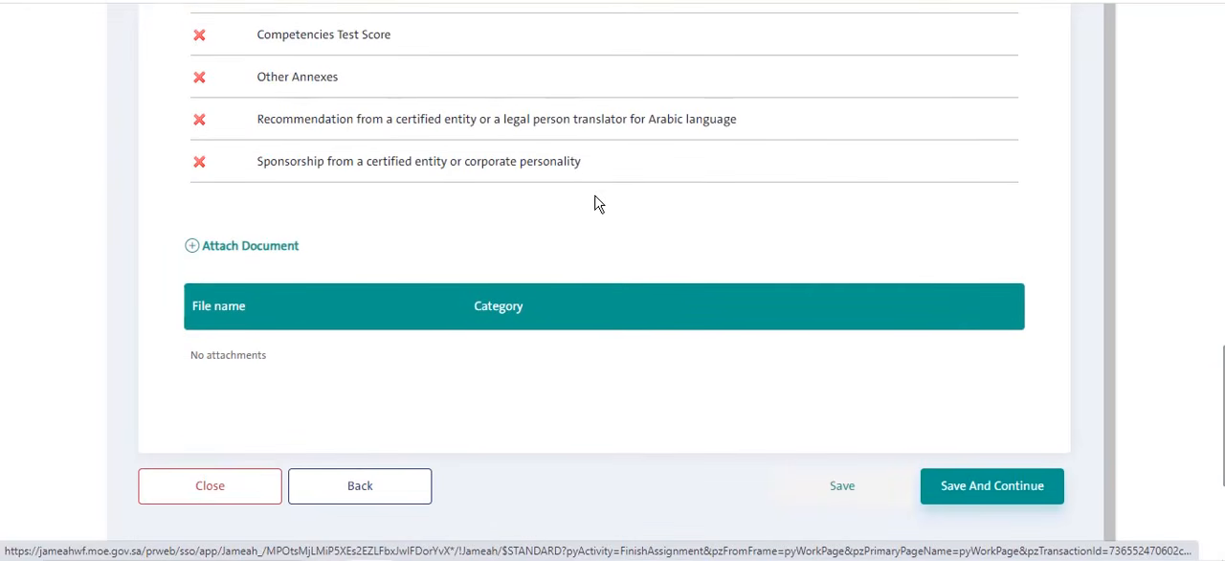
- Start attaching a document and select the example PDF from the Downloads folder
scroll(594, 203, "up", 1)
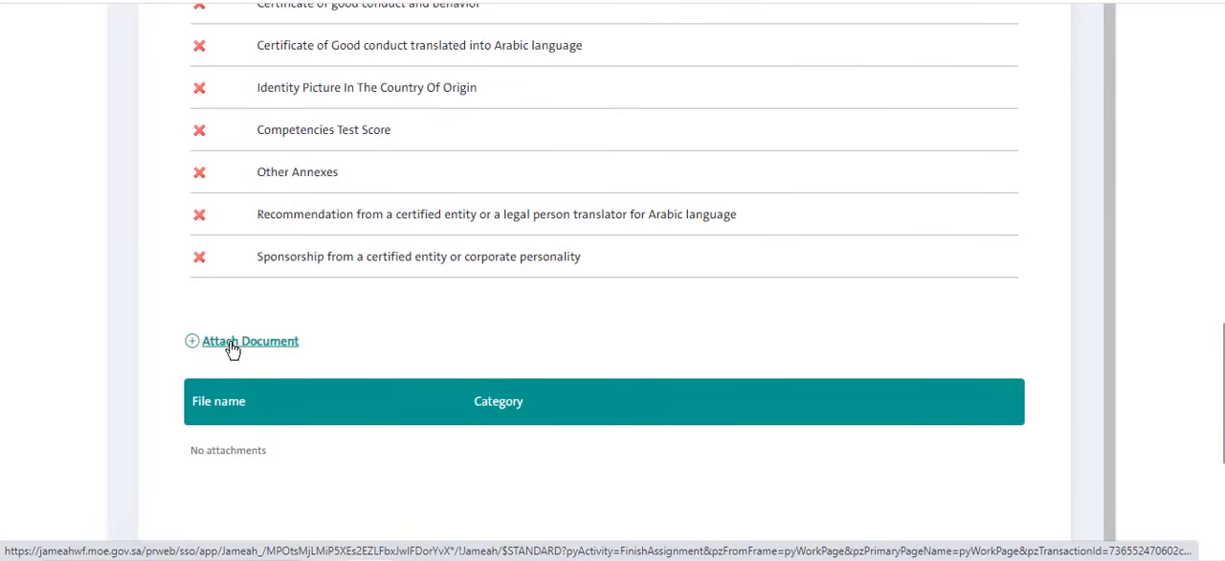
left_click(232, 343)
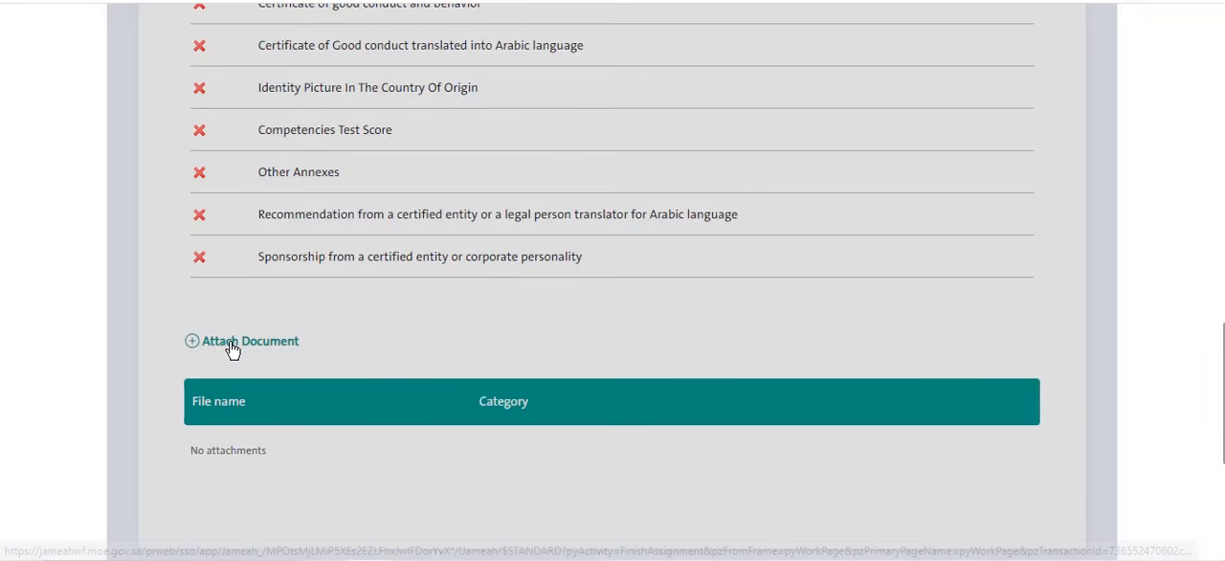
scroll(383, 296, "up", 5)
scroll(401, 282, "up", 5)
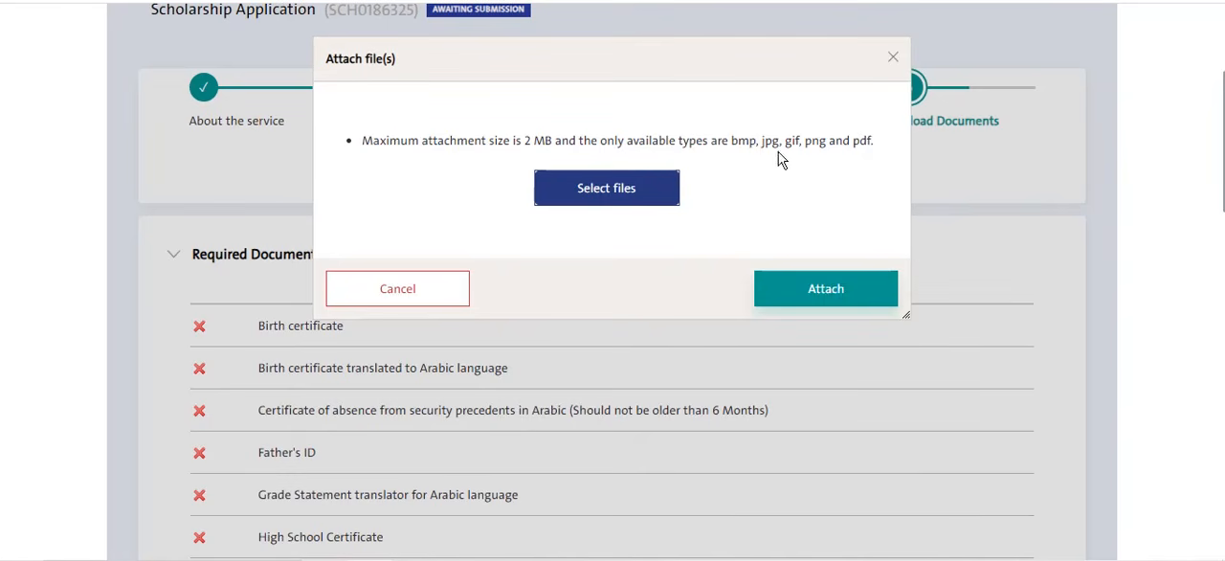
left_click(596, 191)
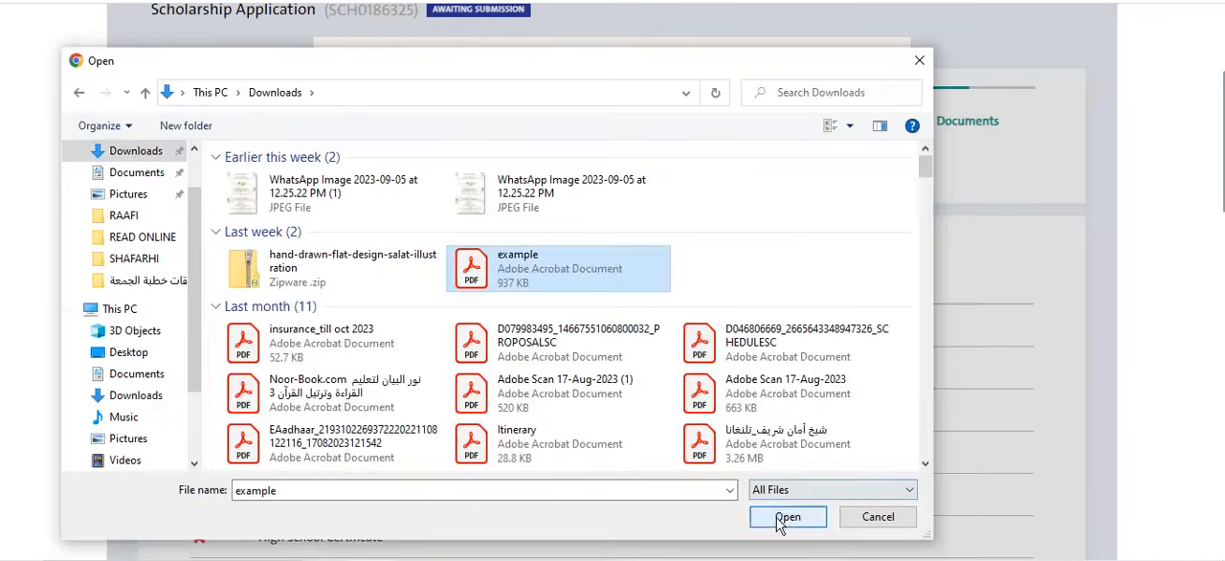
left_click(788, 518)
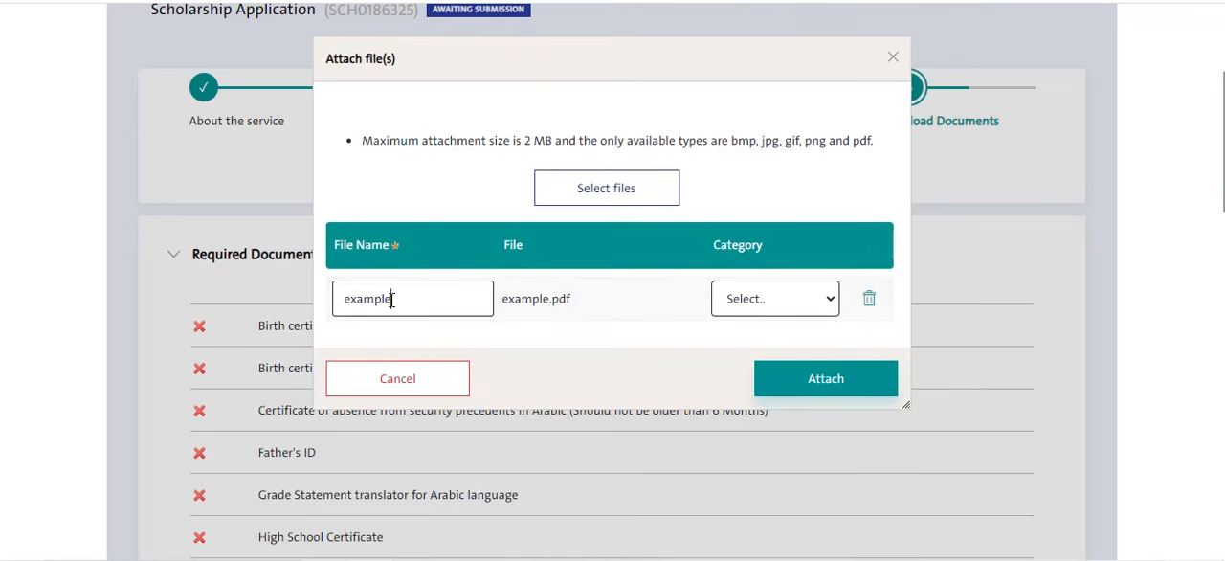
- Name the selected file "birth certificate" and set its category to Birth certificate
key("BackSpace")
key("BackSpace")
key("BackSpace")
key("BackSpace")
key("BackSpace")
type("birth certificate")
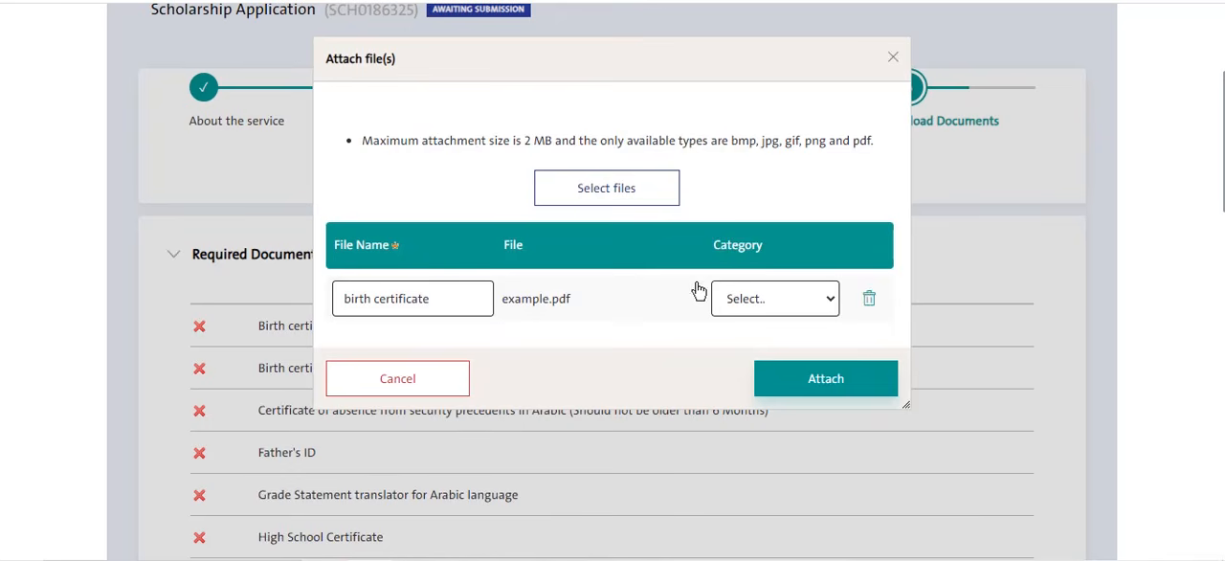
left_click(745, 299)
scroll(697, 240, "down", 1)
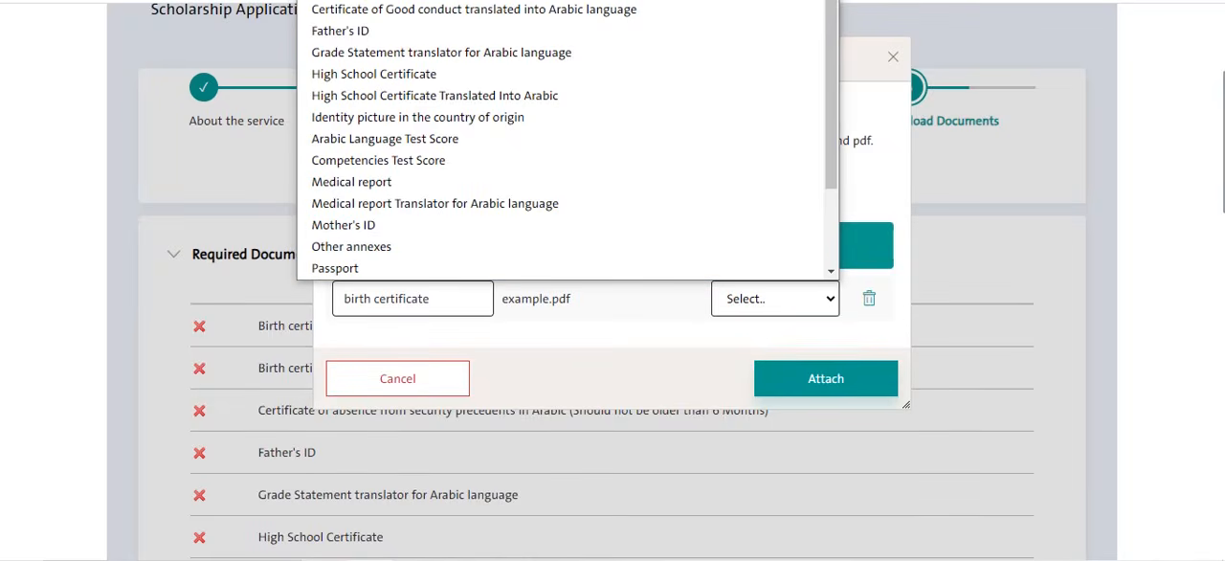
left_click(391, 2)
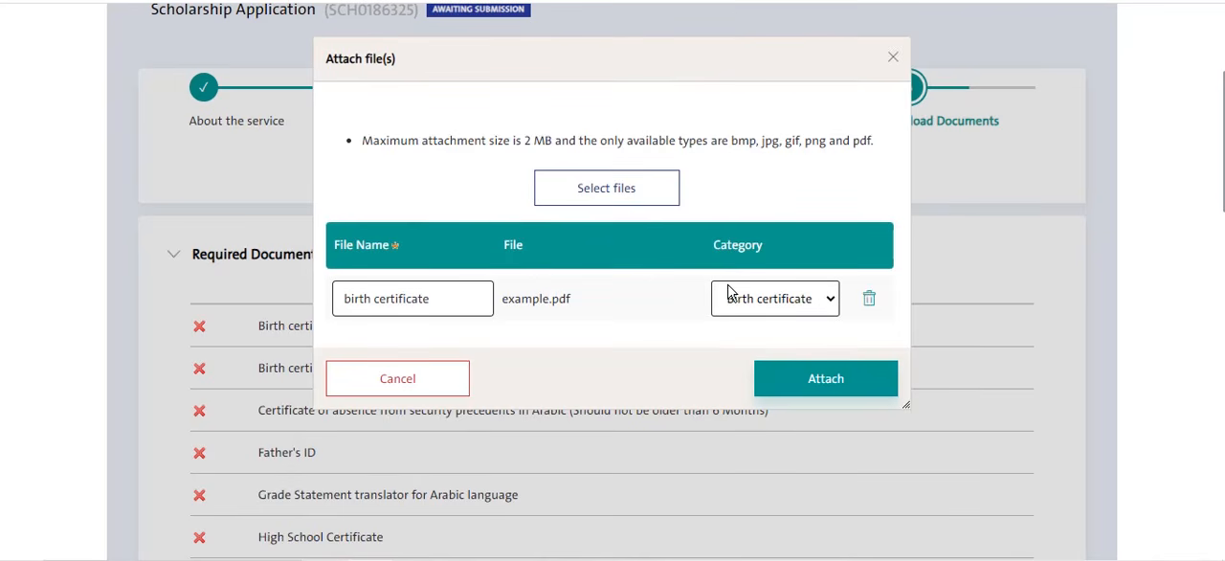
- Look through the document categories available for the selected file, without changing the chosen one
left_click(624, 190)
left_click(733, 301)
scroll(713, 53, "down", 1)
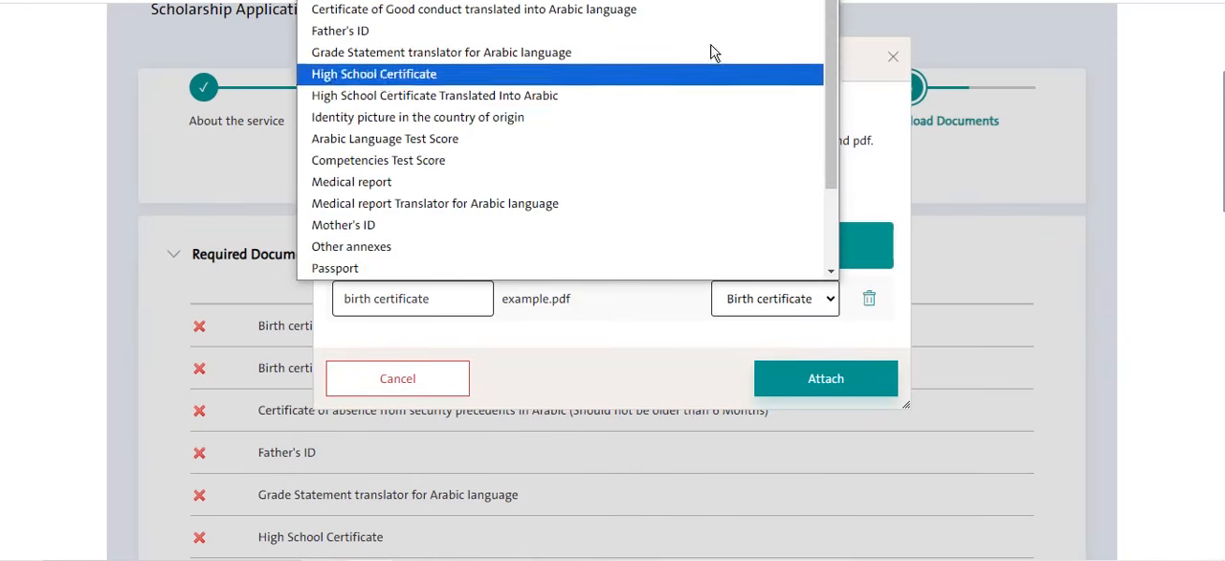
left_click(746, 298)
left_click(750, 295)
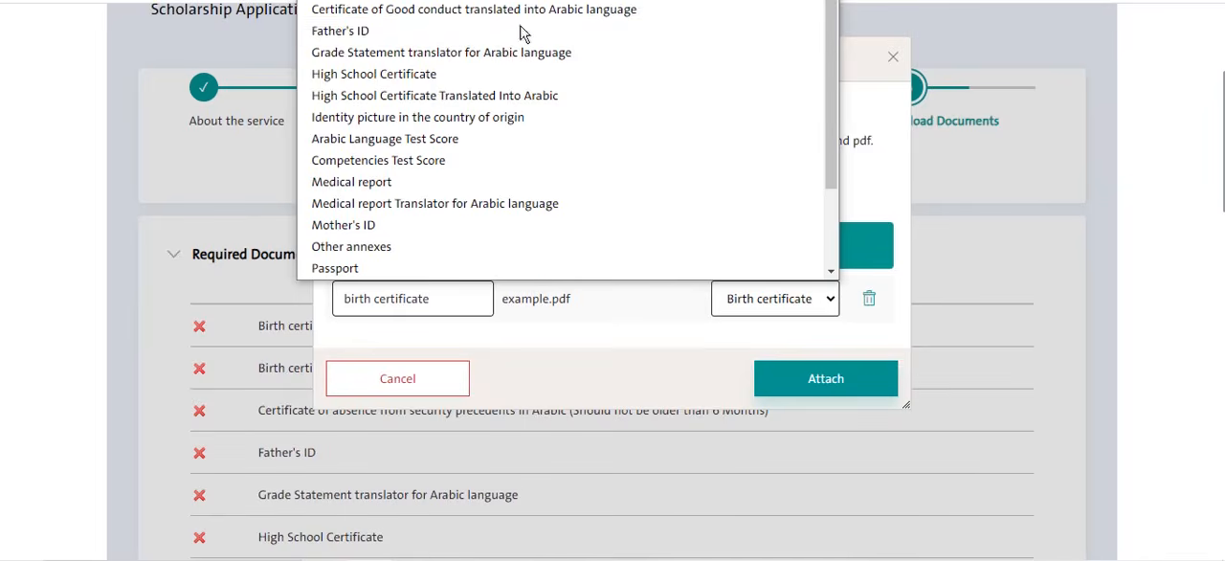
scroll(565, 153, "down", 2)
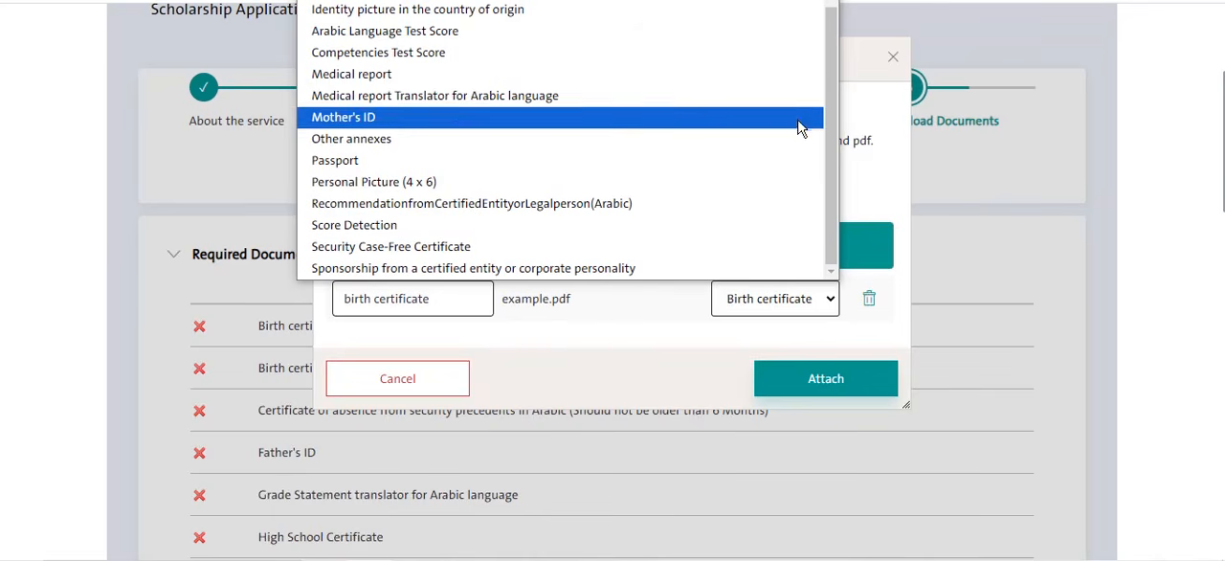
scroll(675, 130, "up", 3)
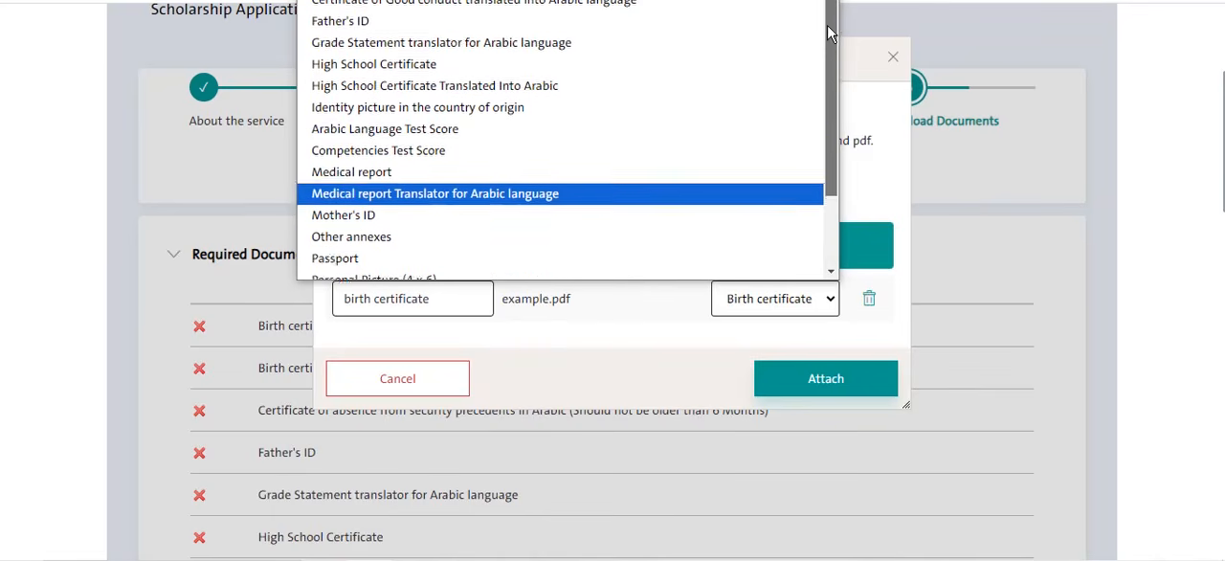
scroll(719, 219, "down", 3)
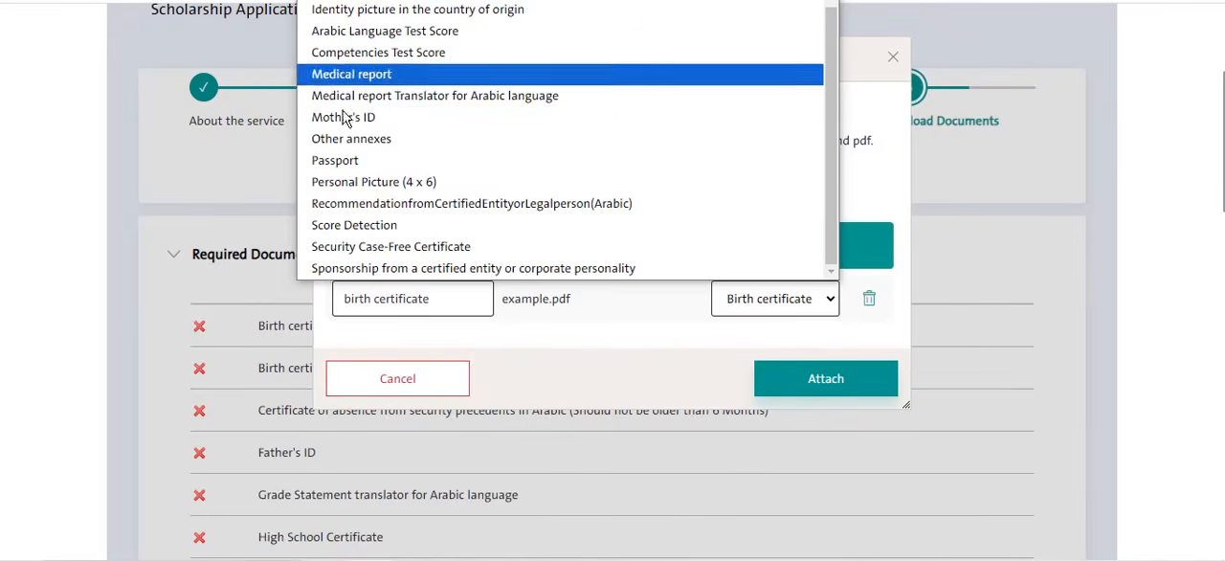
- Attach the birth certificate file to the application
left_click(563, 328)
left_click(804, 383)
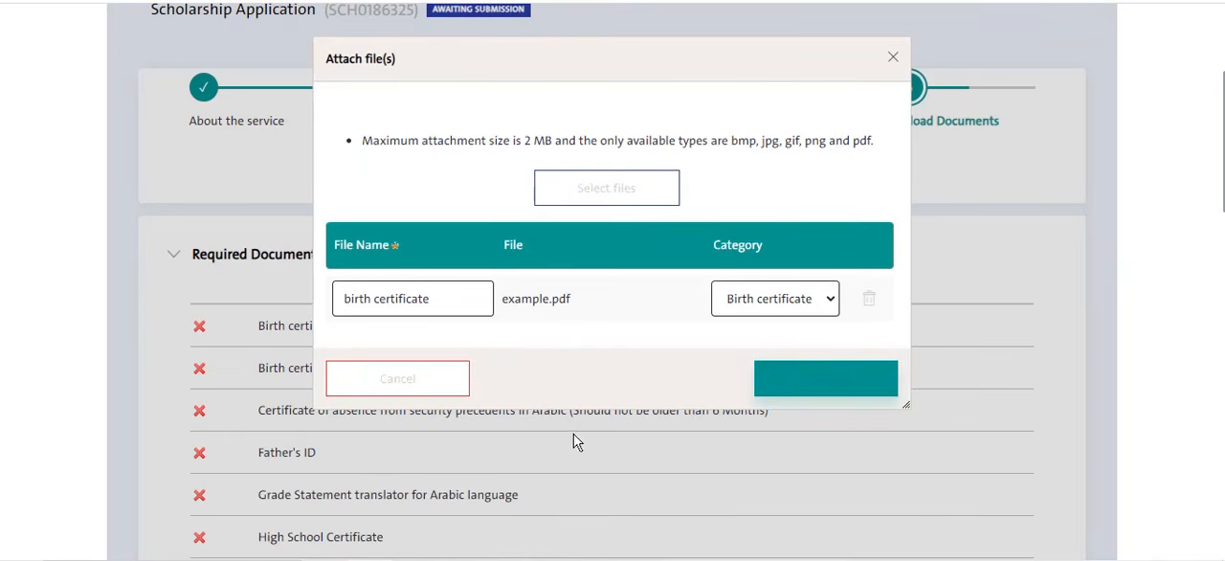
- Check the birth certificate's entry in the attachments and required documents list, and try to save and continue past the Upload Documents stage
scroll(590, 366, "down", 10)
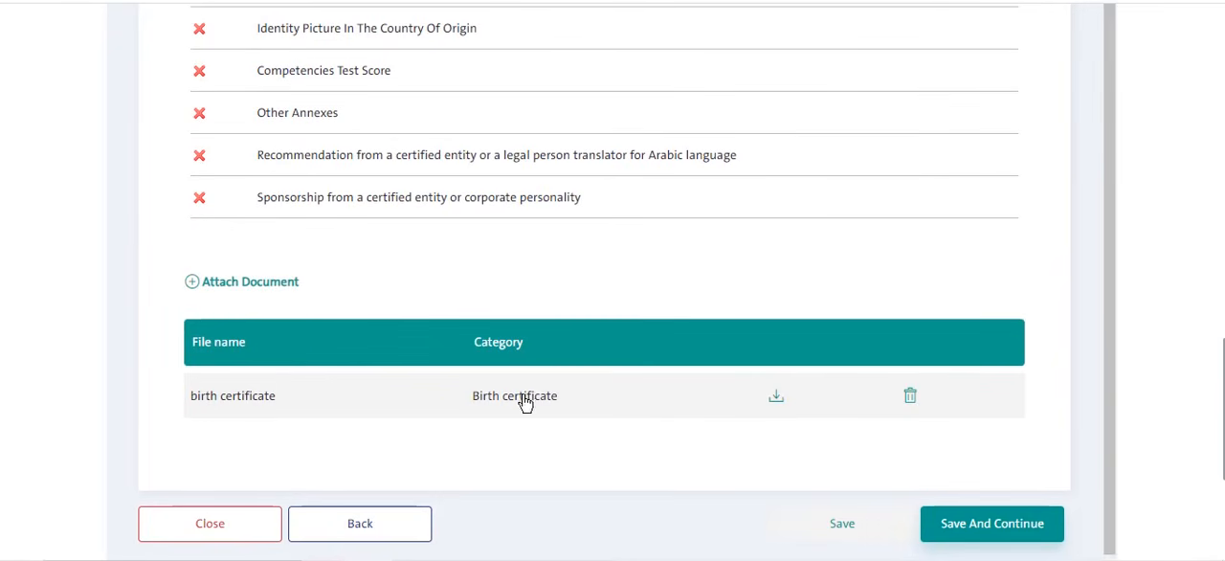
scroll(541, 401, "up", 4)
scroll(541, 400, "up", 8)
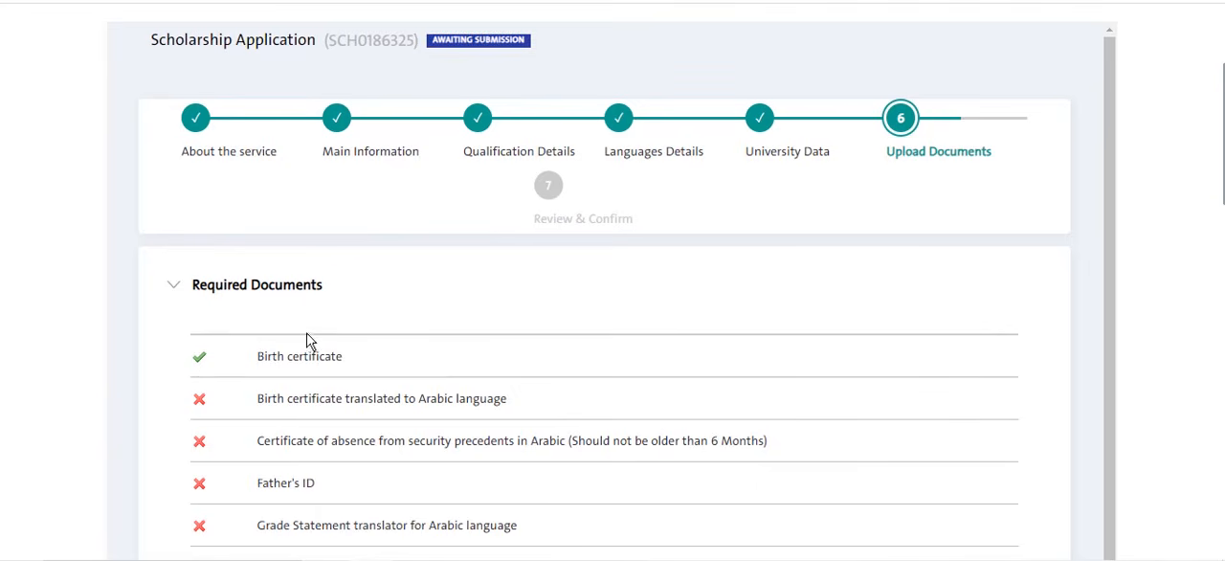
scroll(440, 331, "down", 2)
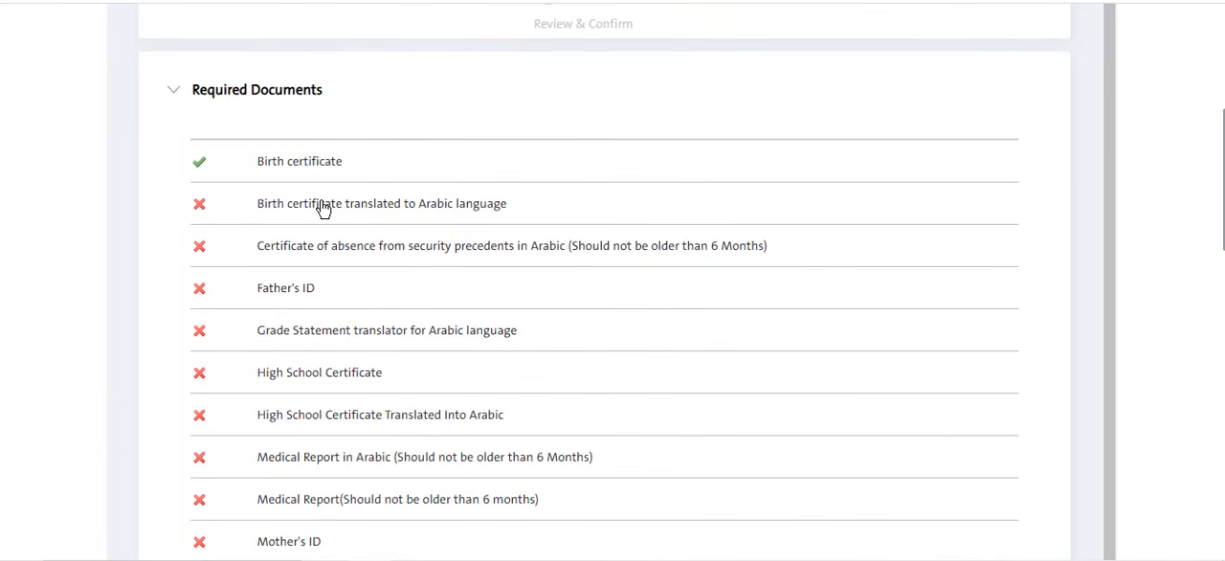
scroll(322, 224, "down", 4)
scroll(314, 329, "down", 10)
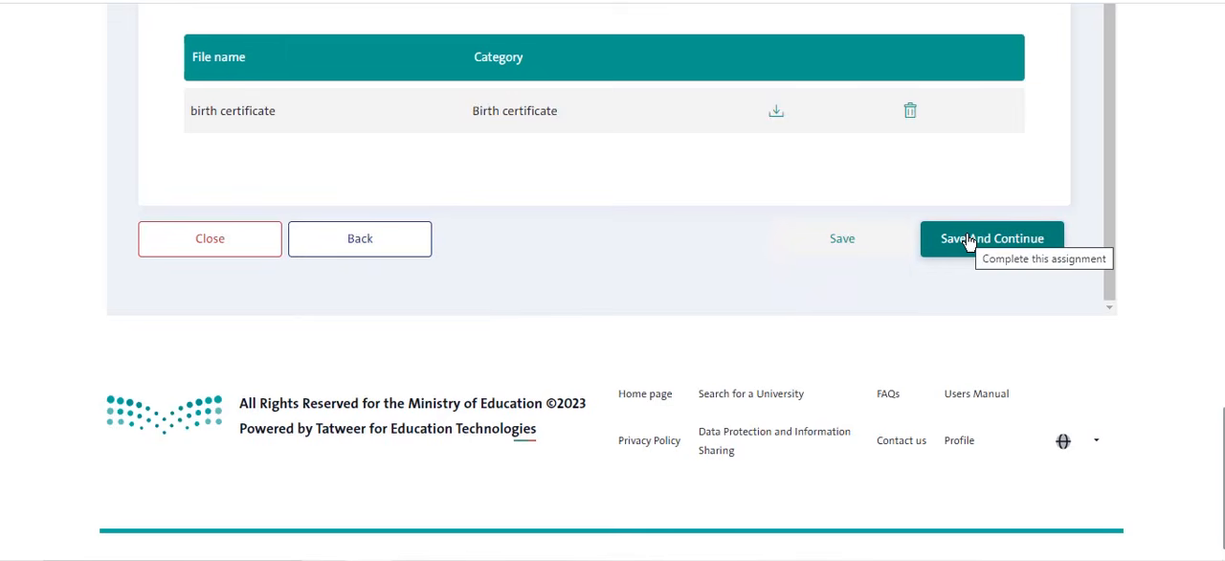
left_click(968, 240)
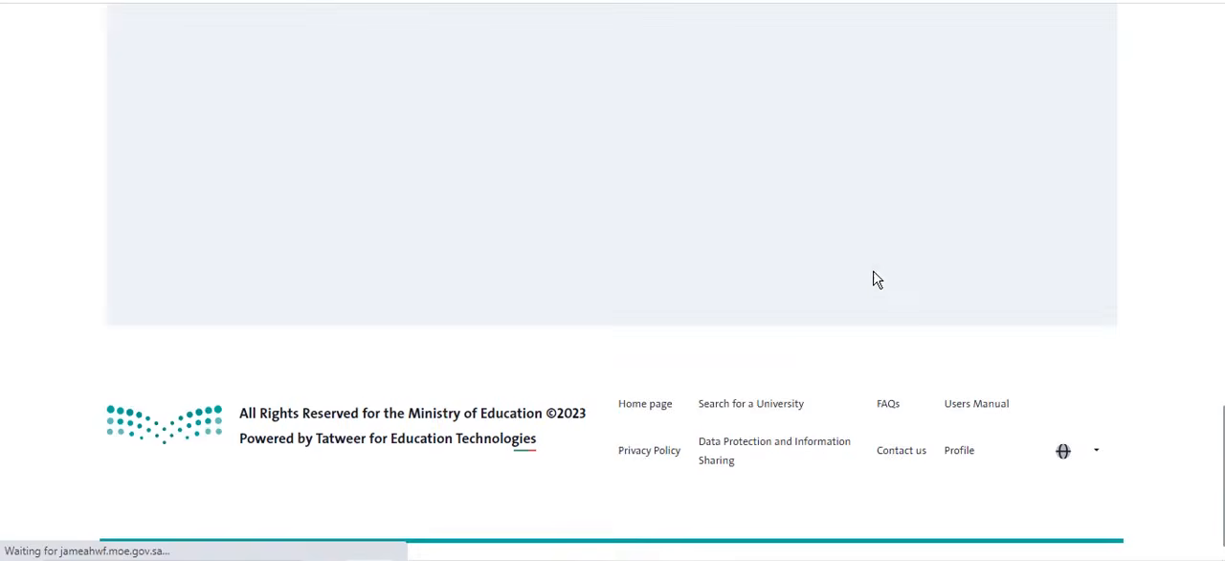
- Examine the validation message and review which required and optional documents are still missing from the application
scroll(896, 256, "up", 8)
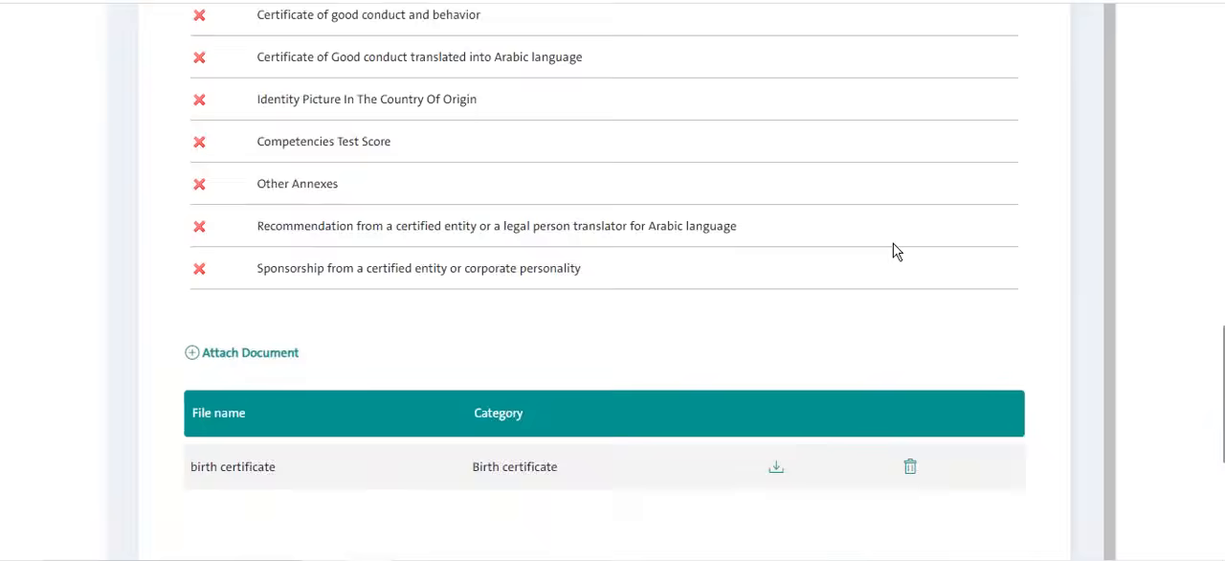
scroll(898, 251, "up", 7)
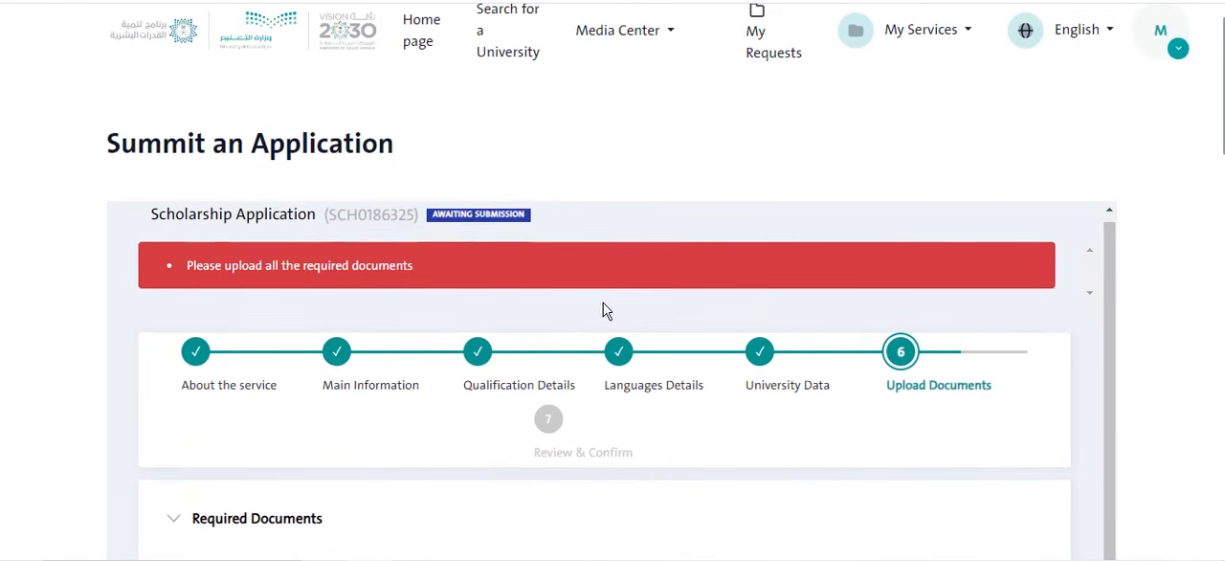
scroll(607, 309, "down", 3)
scroll(463, 390, "down", 5)
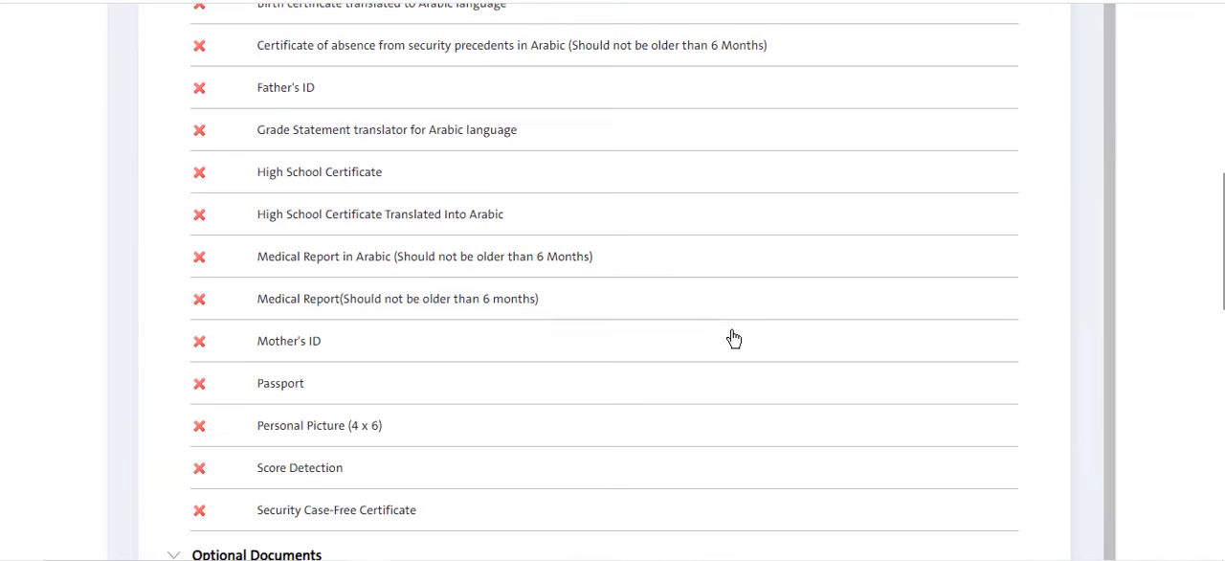
scroll(734, 338, "up", 6)
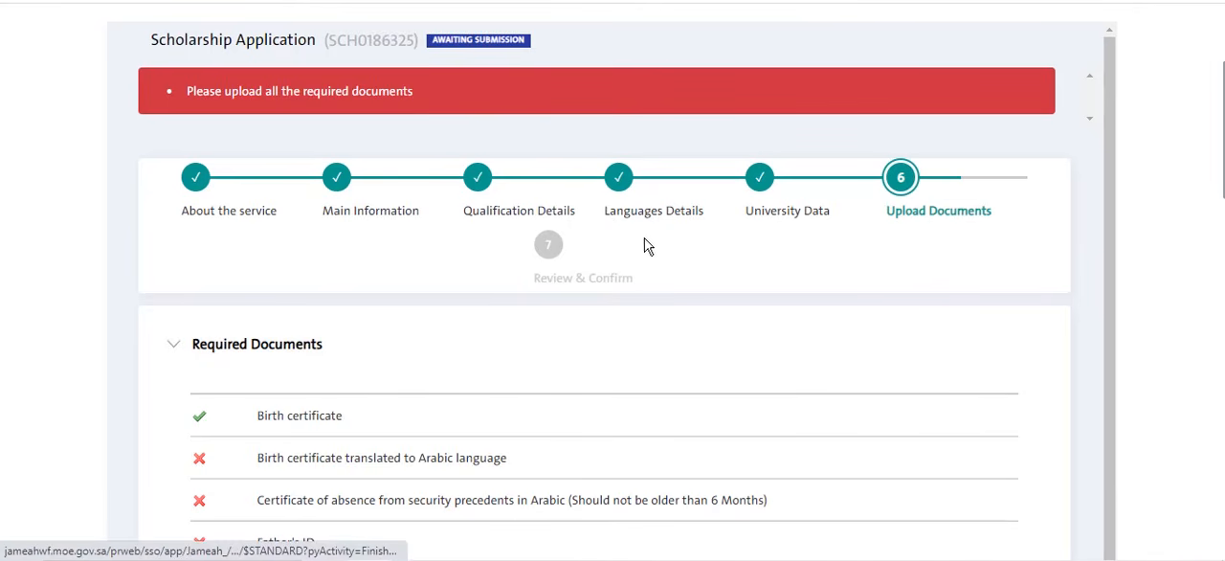
scroll(727, 277, "down", 4)
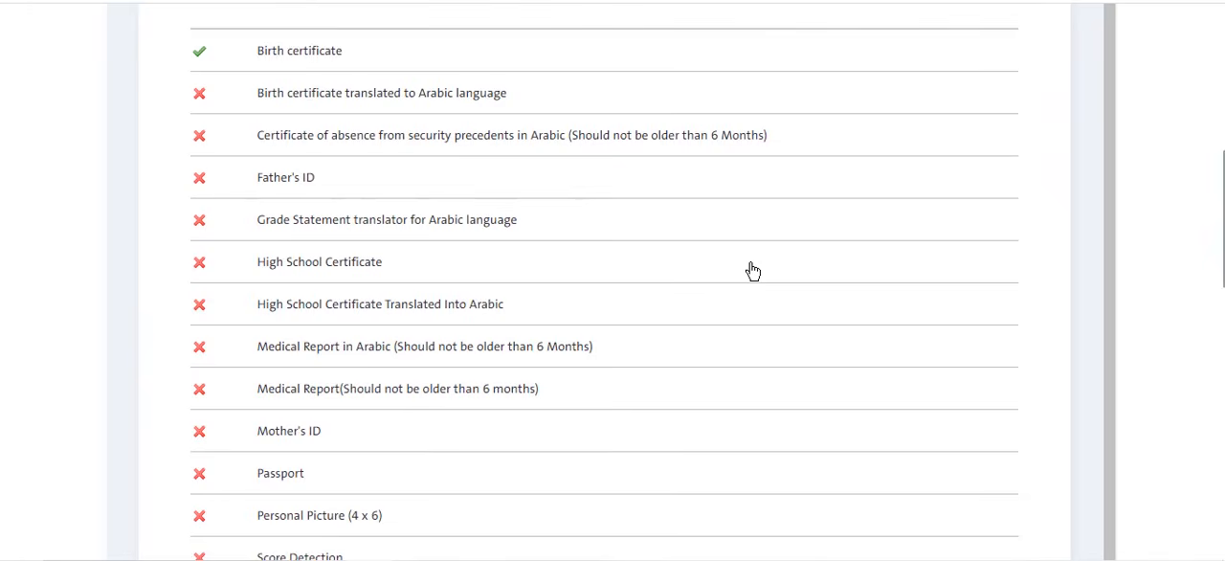
scroll(752, 269, "down", 3)
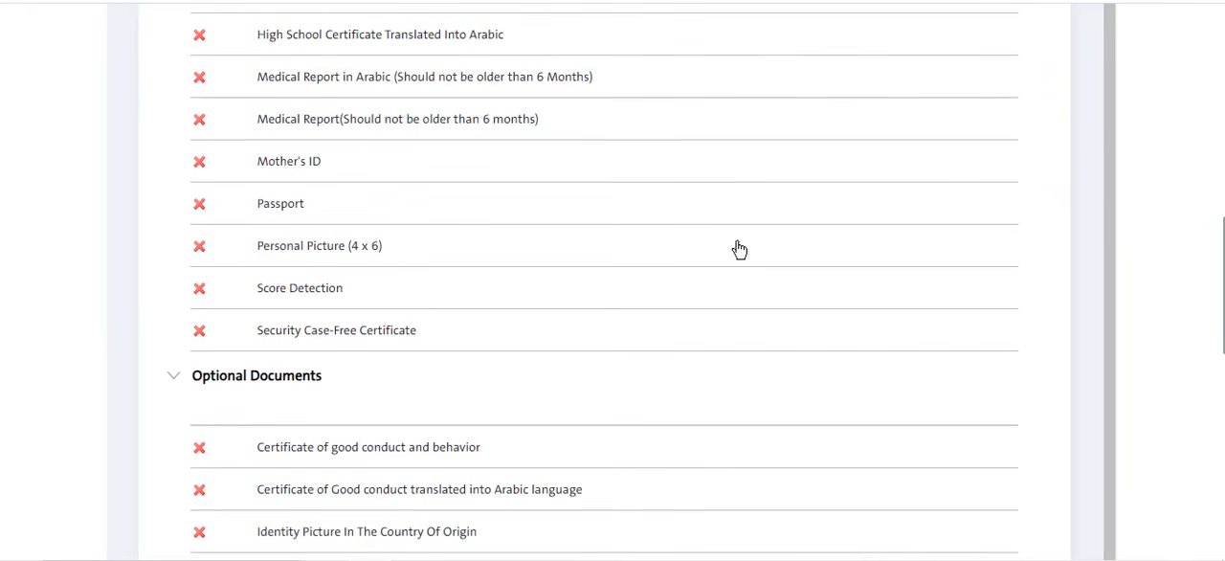
scroll(739, 249, "down", 2)
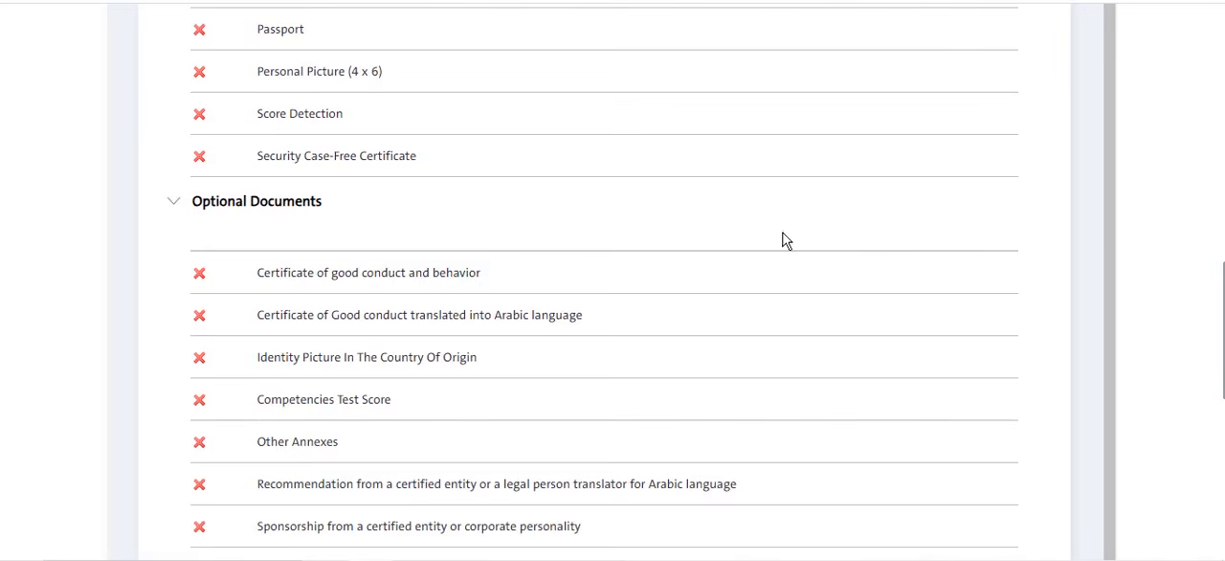
scroll(801, 238, "up", 4)
scroll(802, 239, "up", 6)
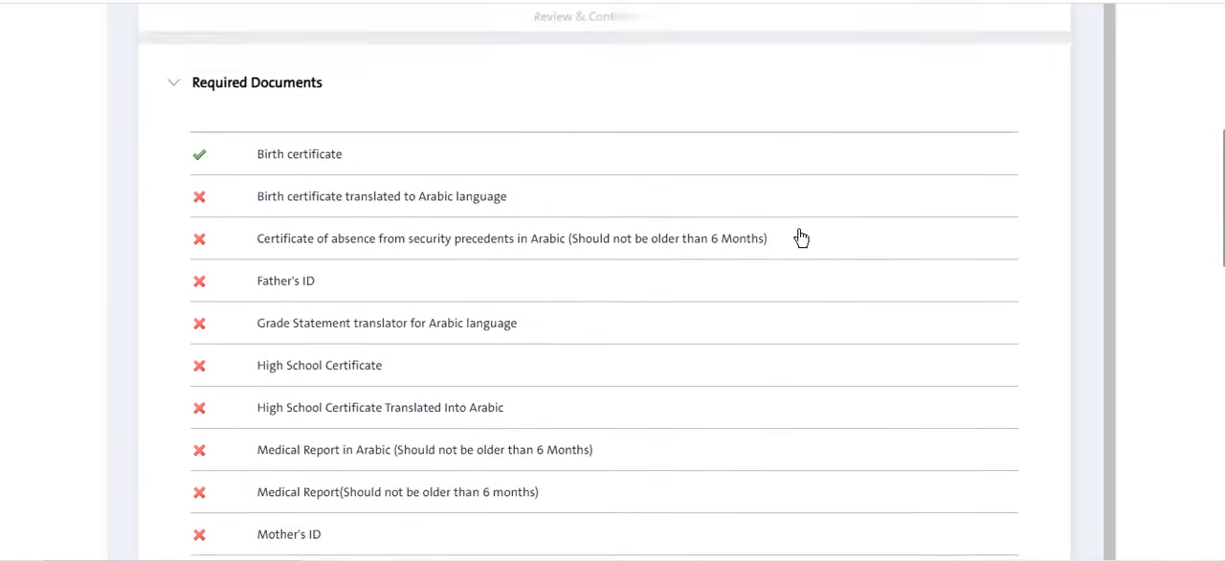
scroll(801, 238, "down", 7)
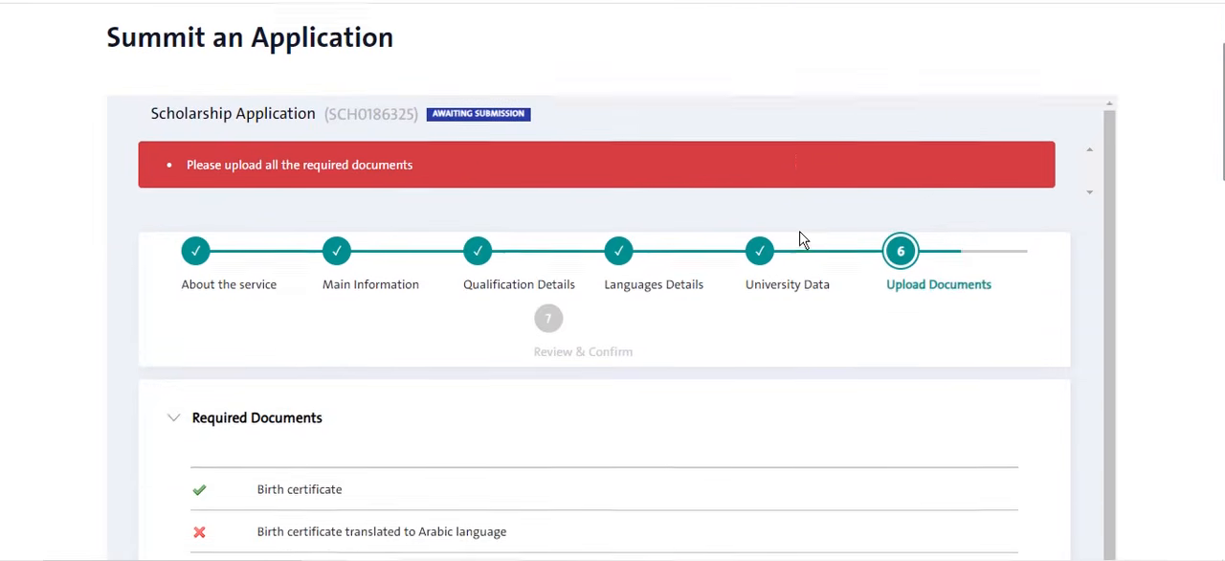
scroll(802, 239, "down", 4)
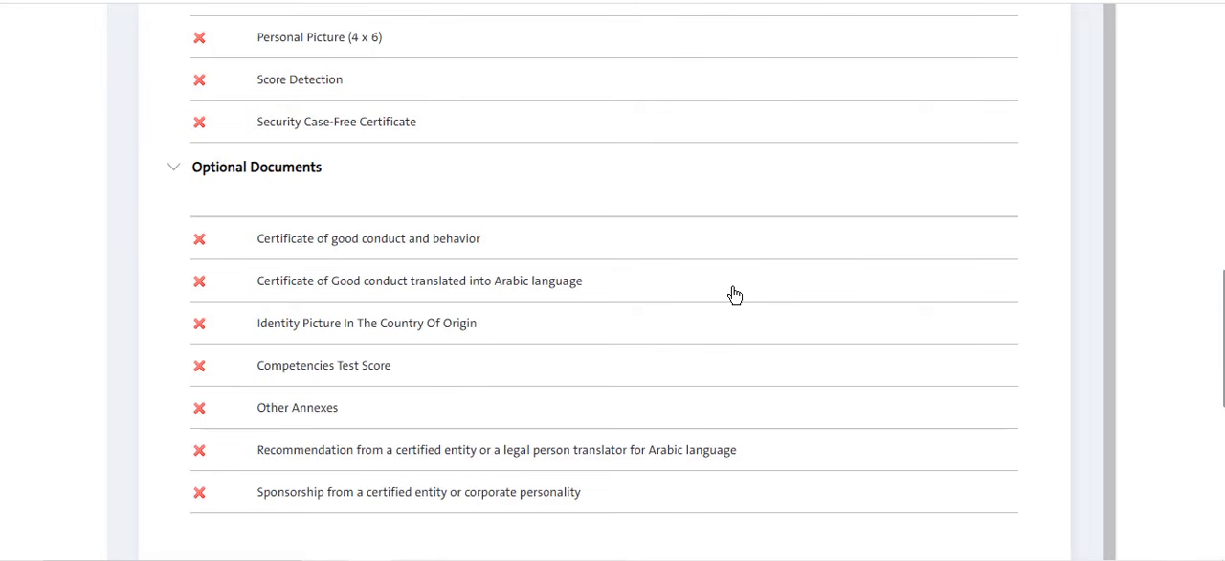
left_click(766, 559)
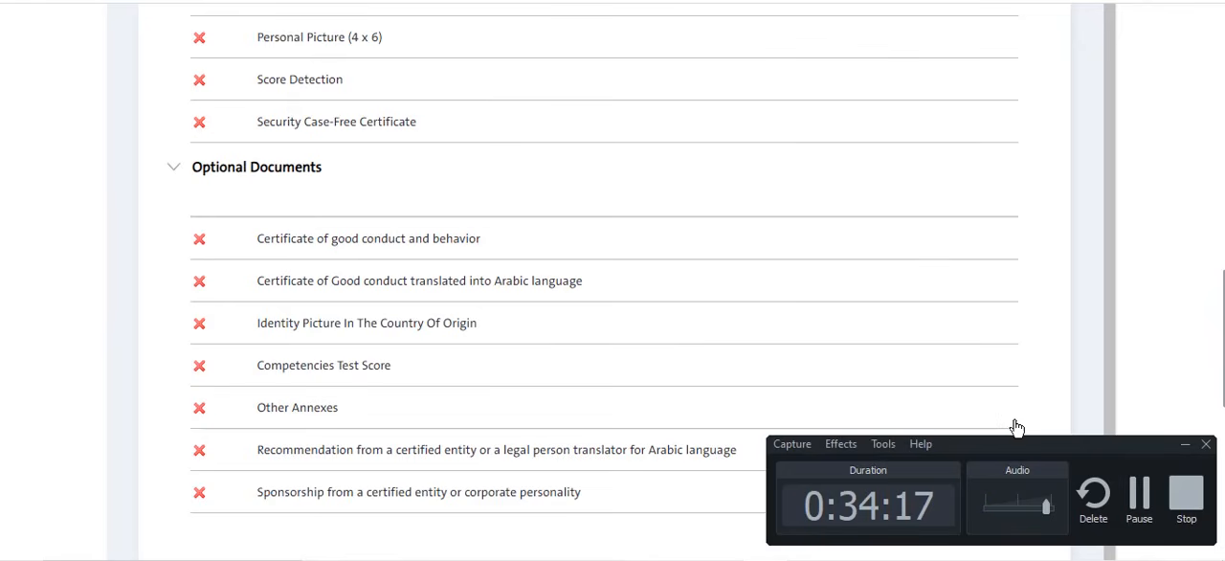